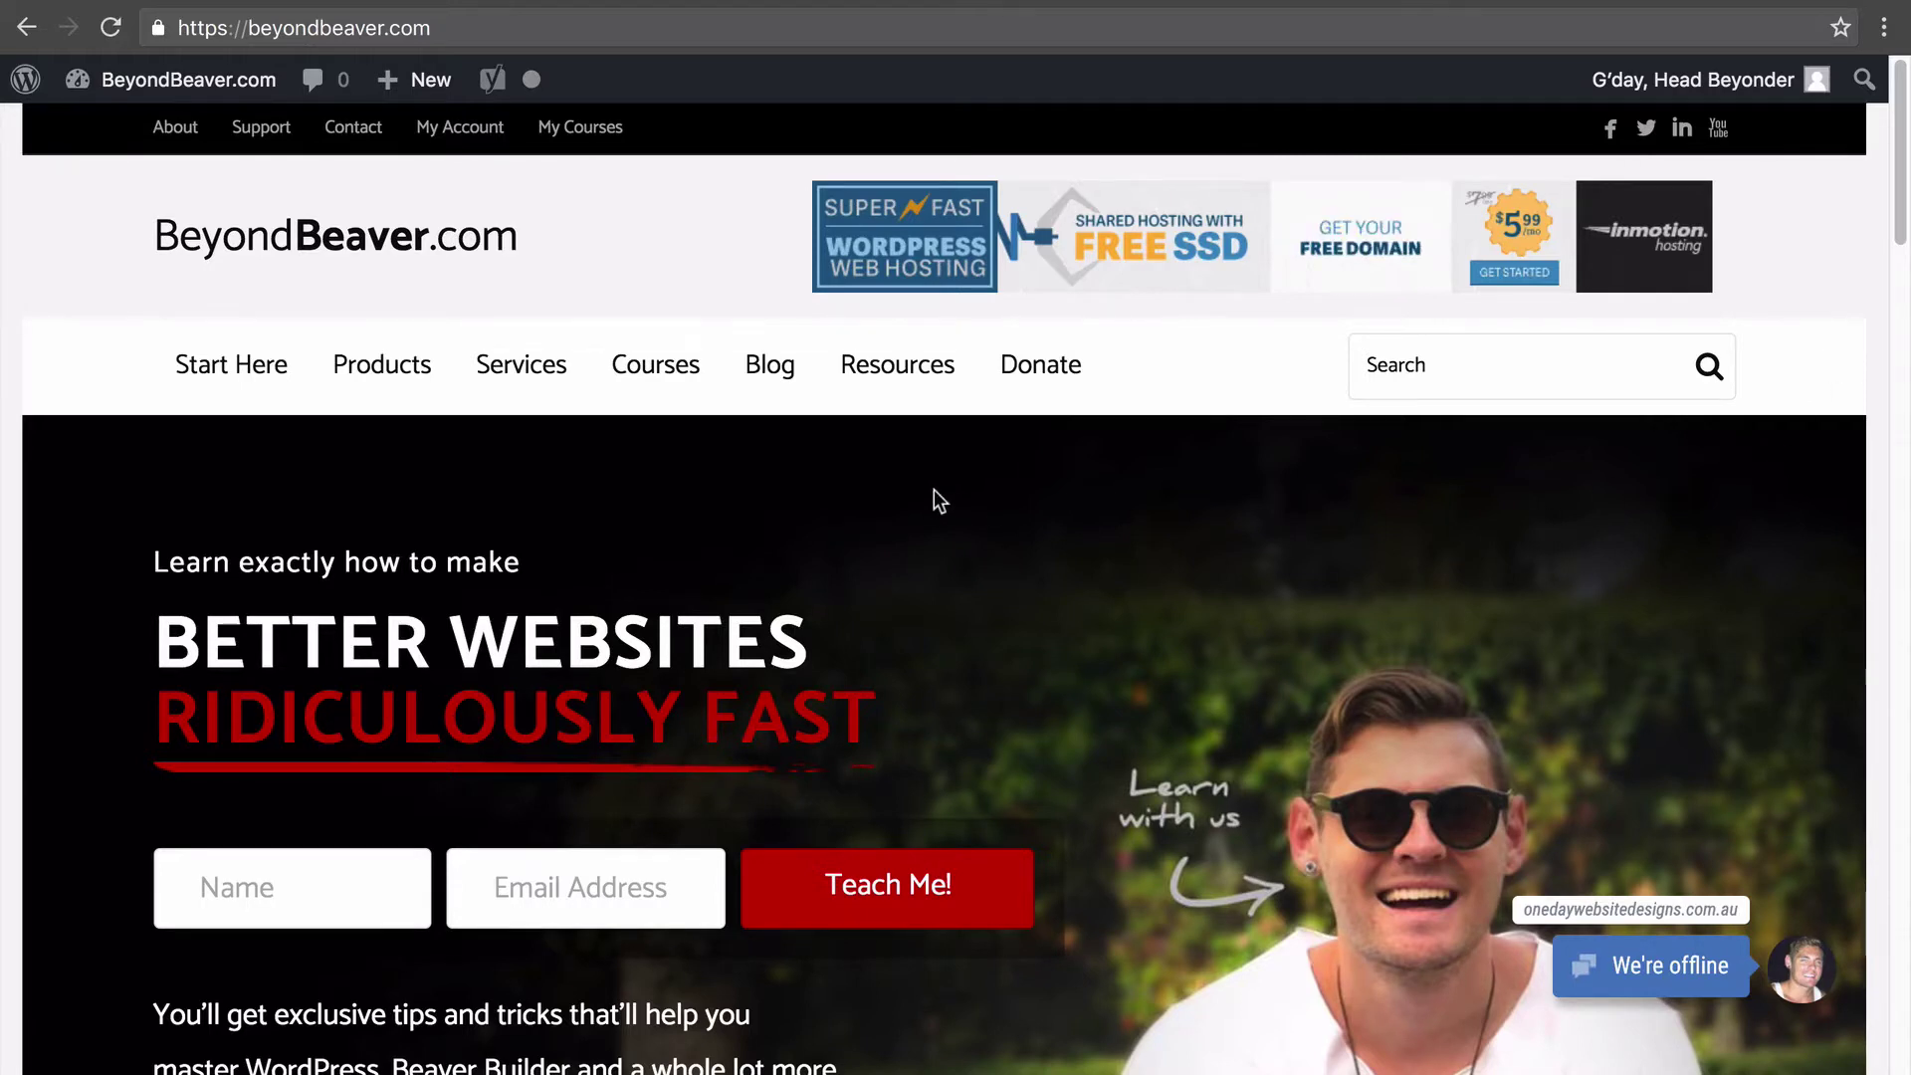
- Open the Landing Pages product category on BeyondBeaver.com
mouse_move(375, 379)
click(419, 573)
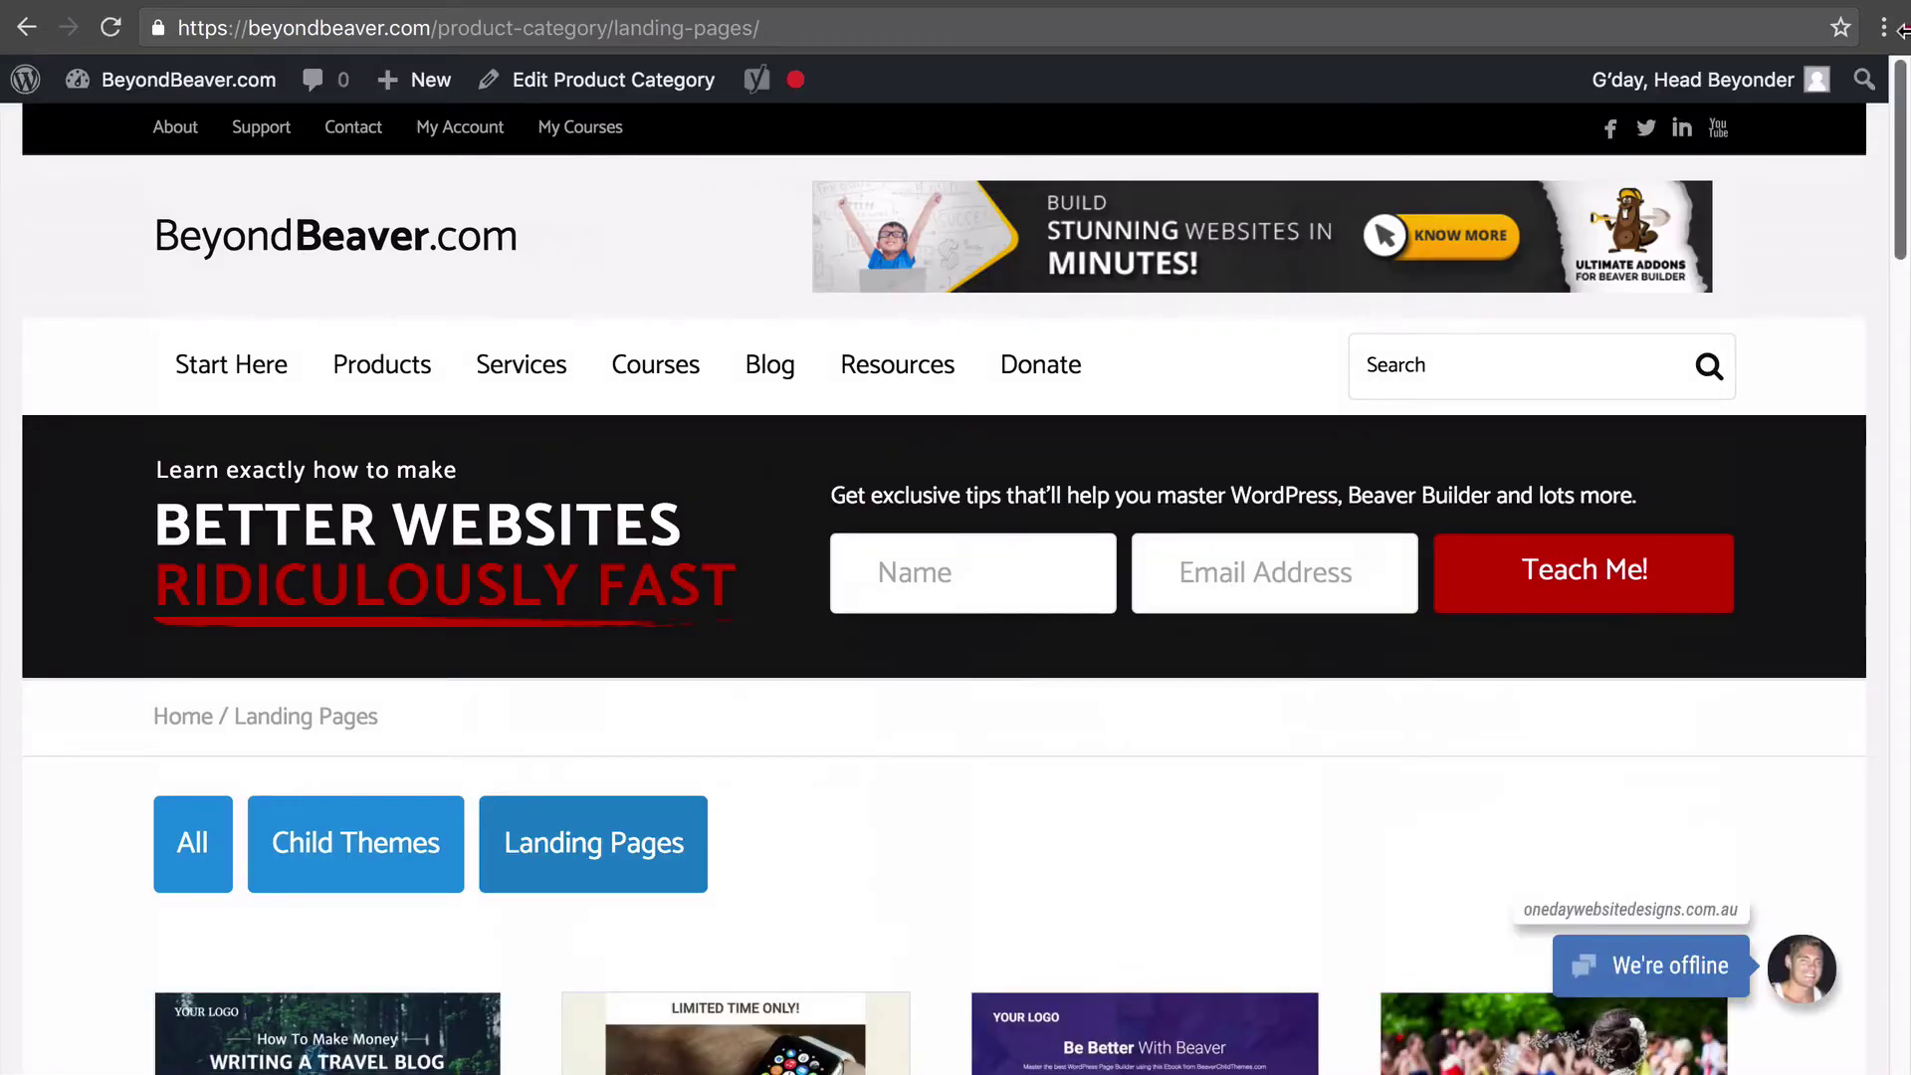
mouse_move(1902, 99)
mouse_down()
mouse_move(1902, 813)
mouse_move(1903, 88)
mouse_up()
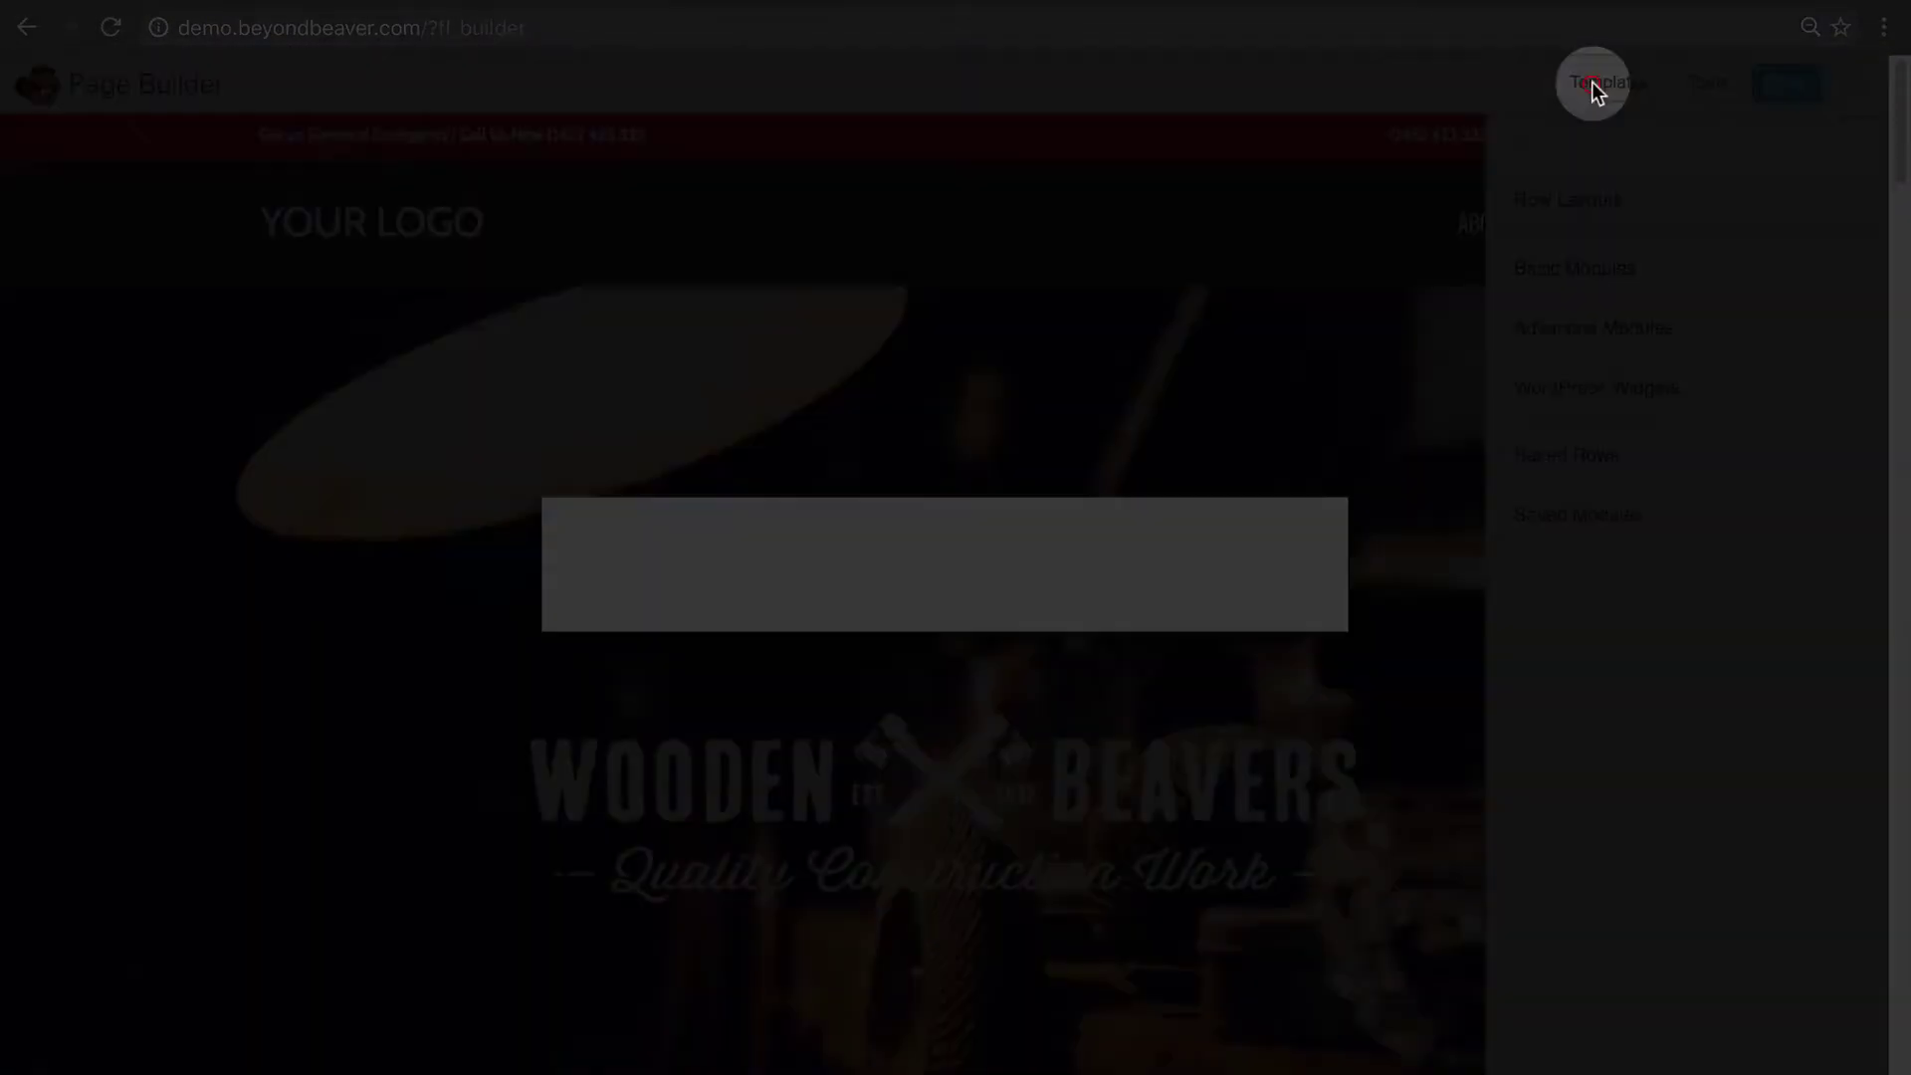
- Look at the layouts under Your Templates in the demo site's Page Builder, and return to the Landing Pages category
click(1591, 83)
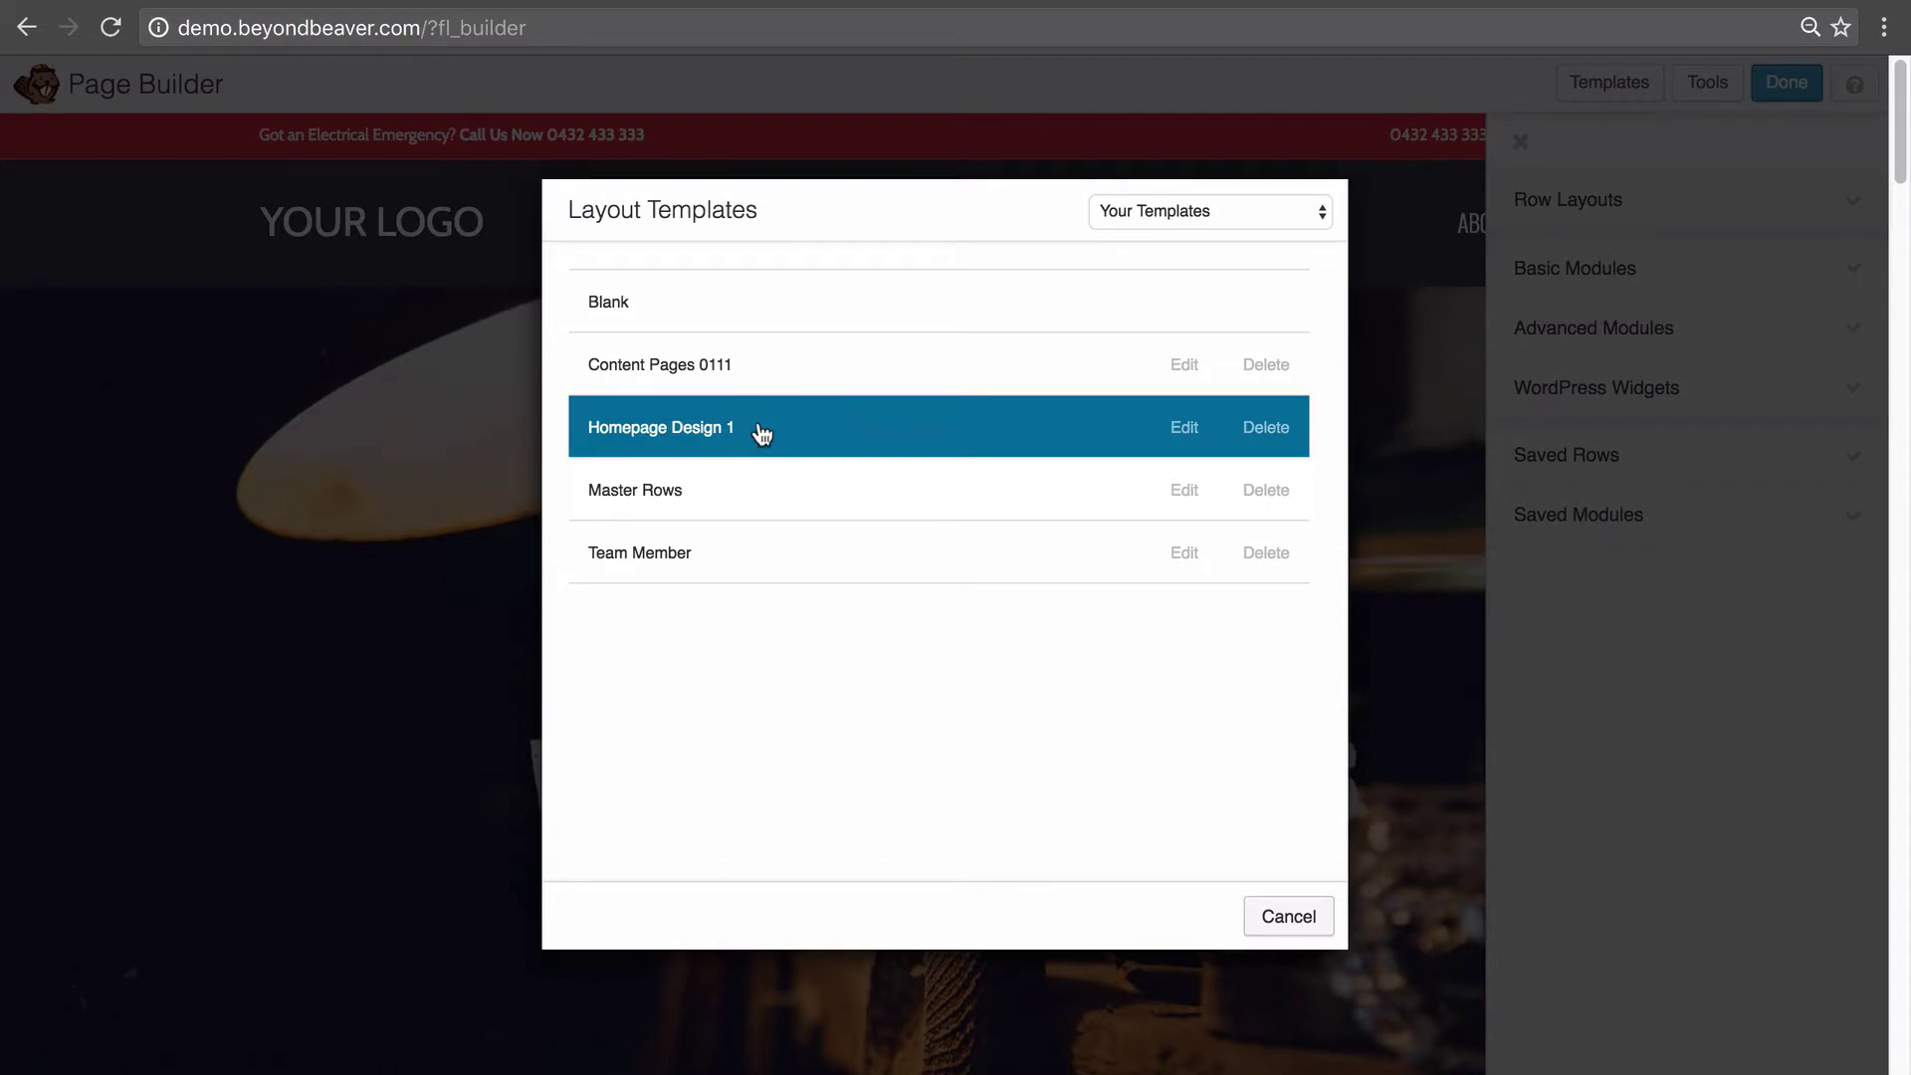
click(1657, 5)
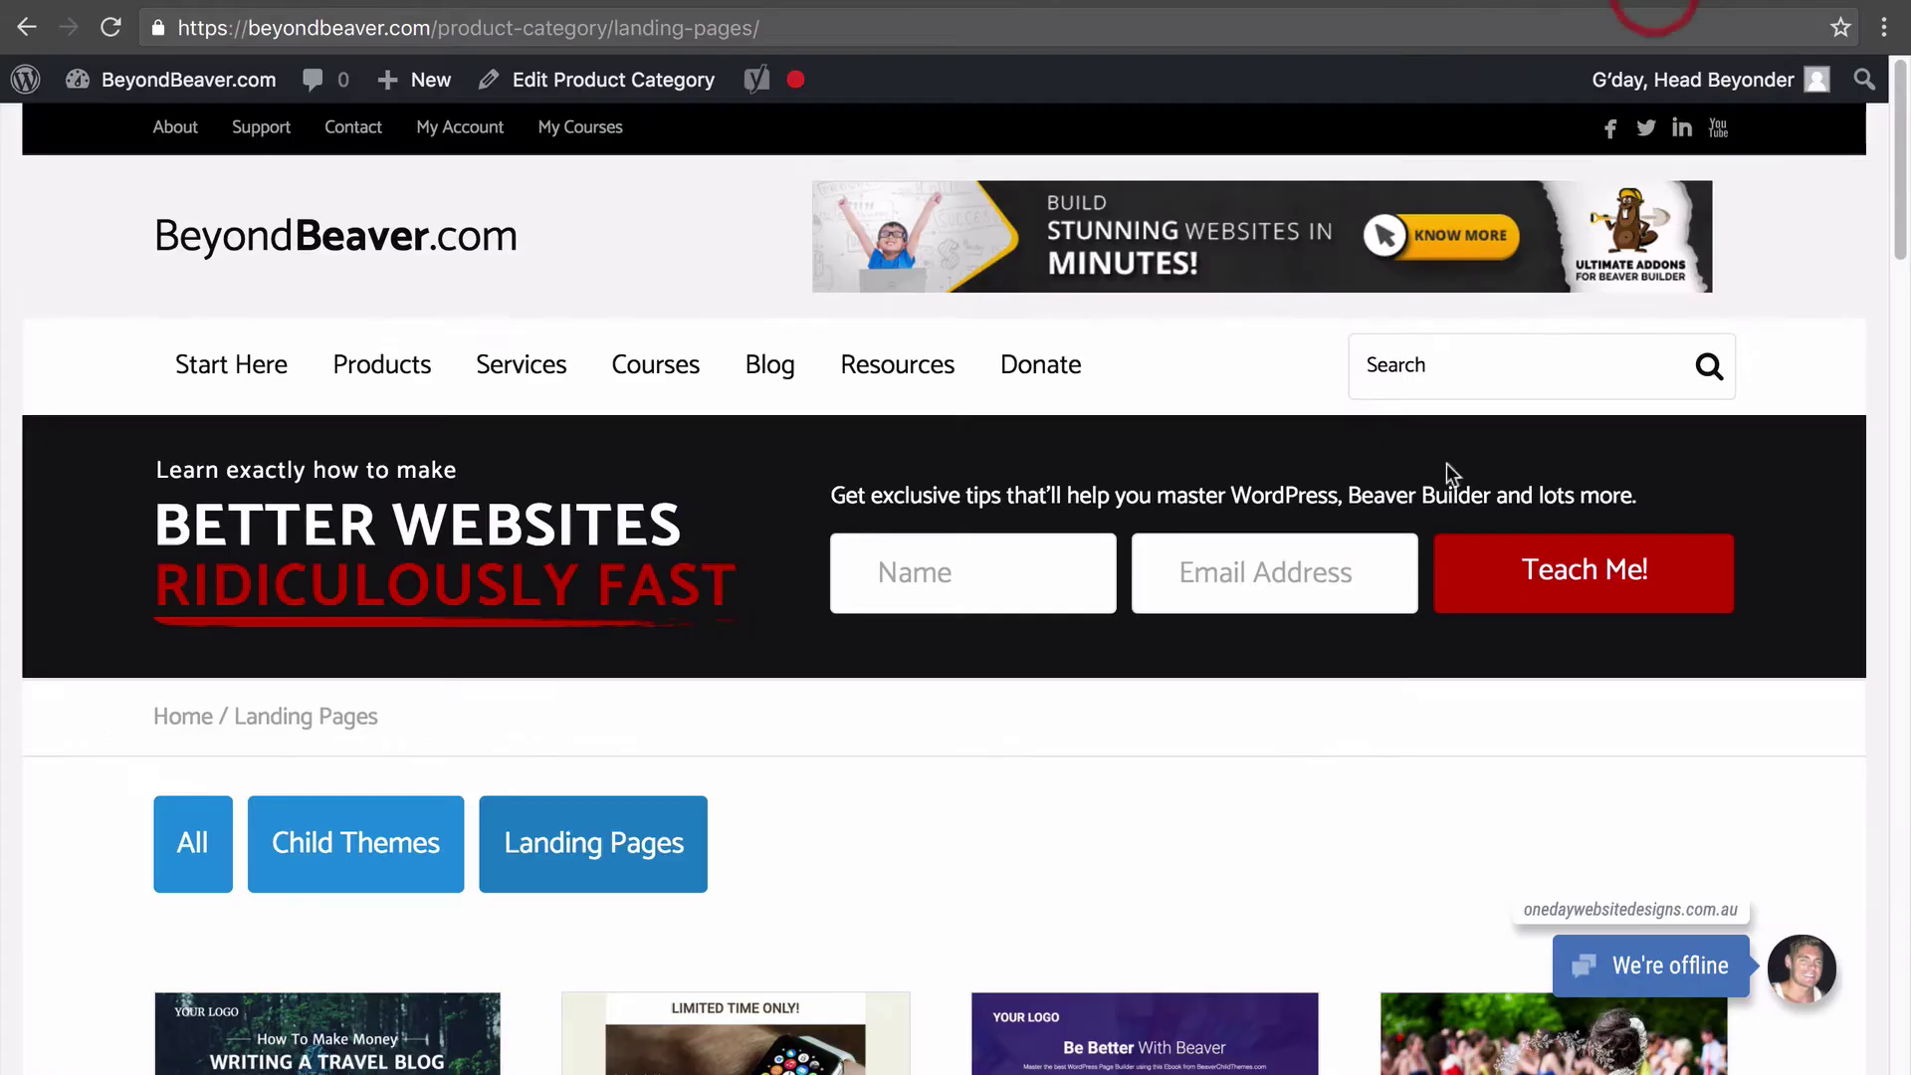
- Open the live preview of the Ebook Pro Plus landing page and look over its layout
scroll(1195, 808, down, 5)
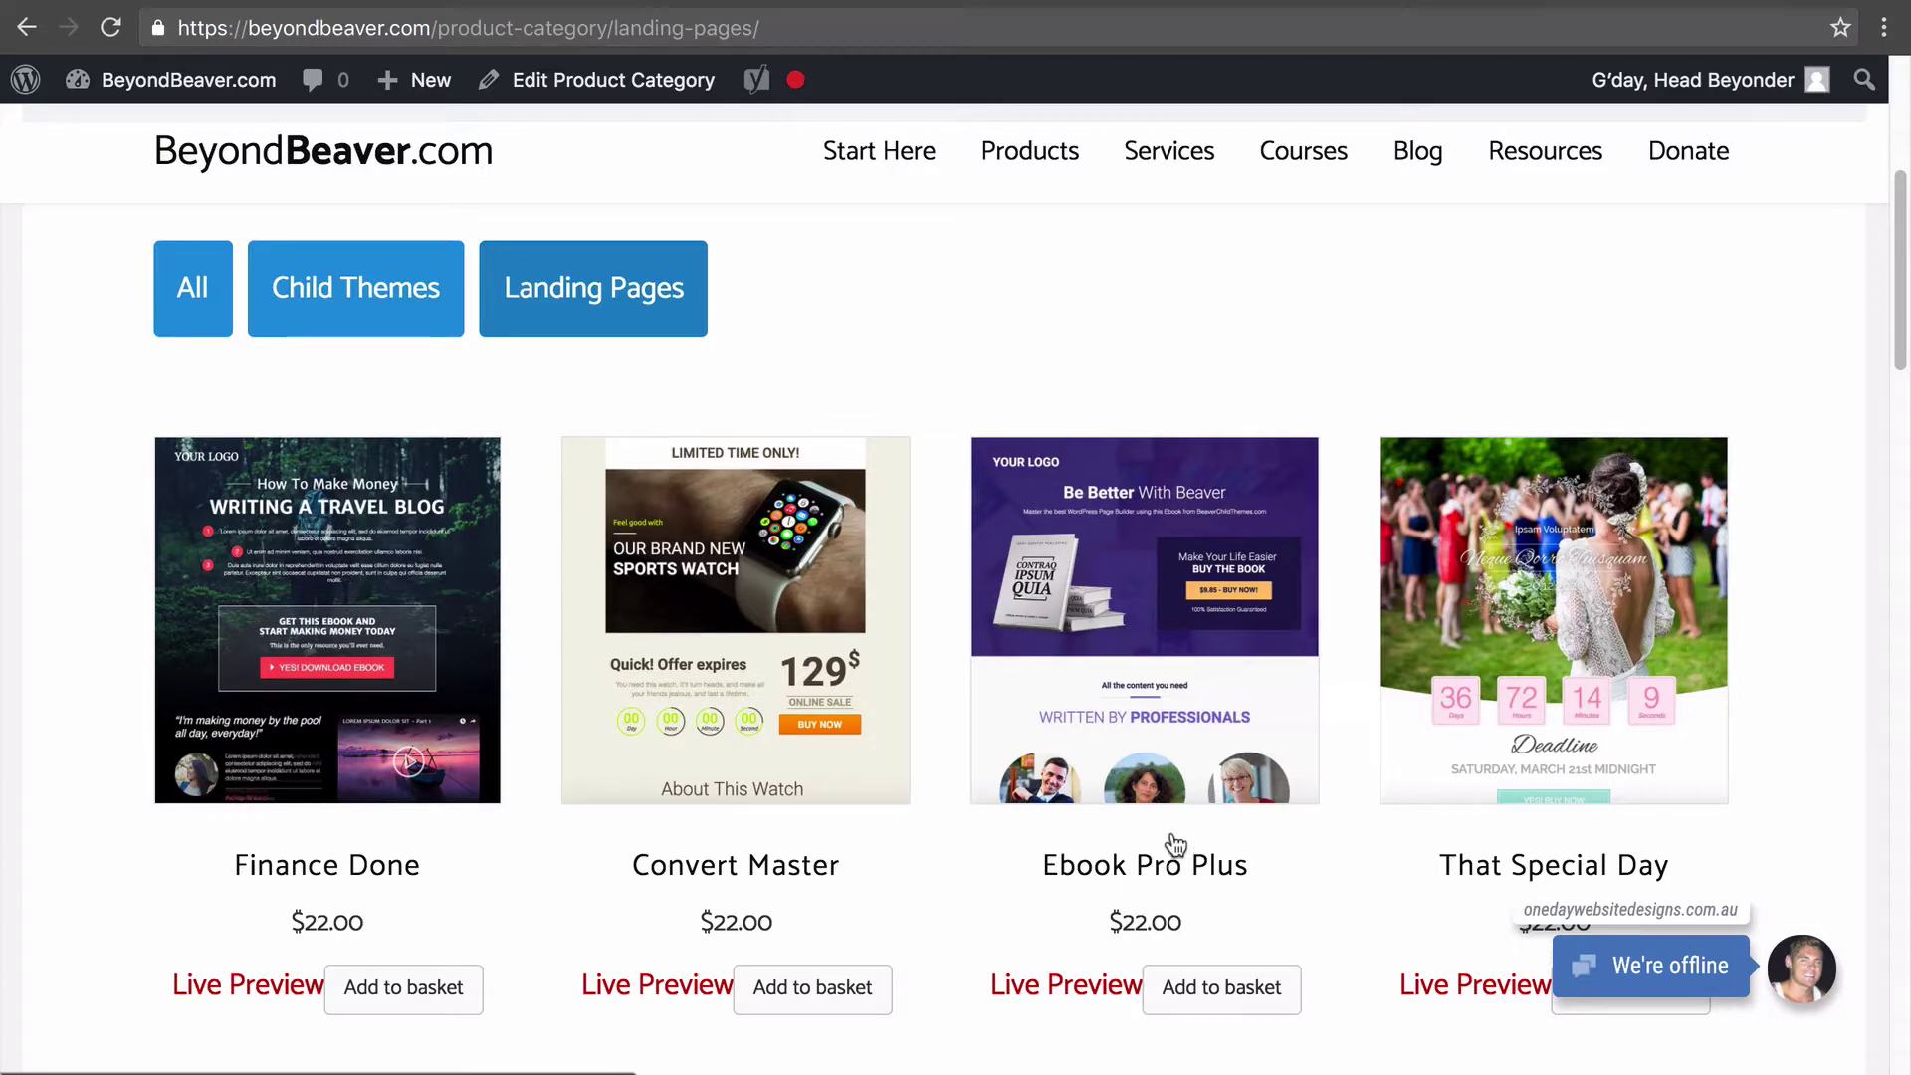
click(1084, 988)
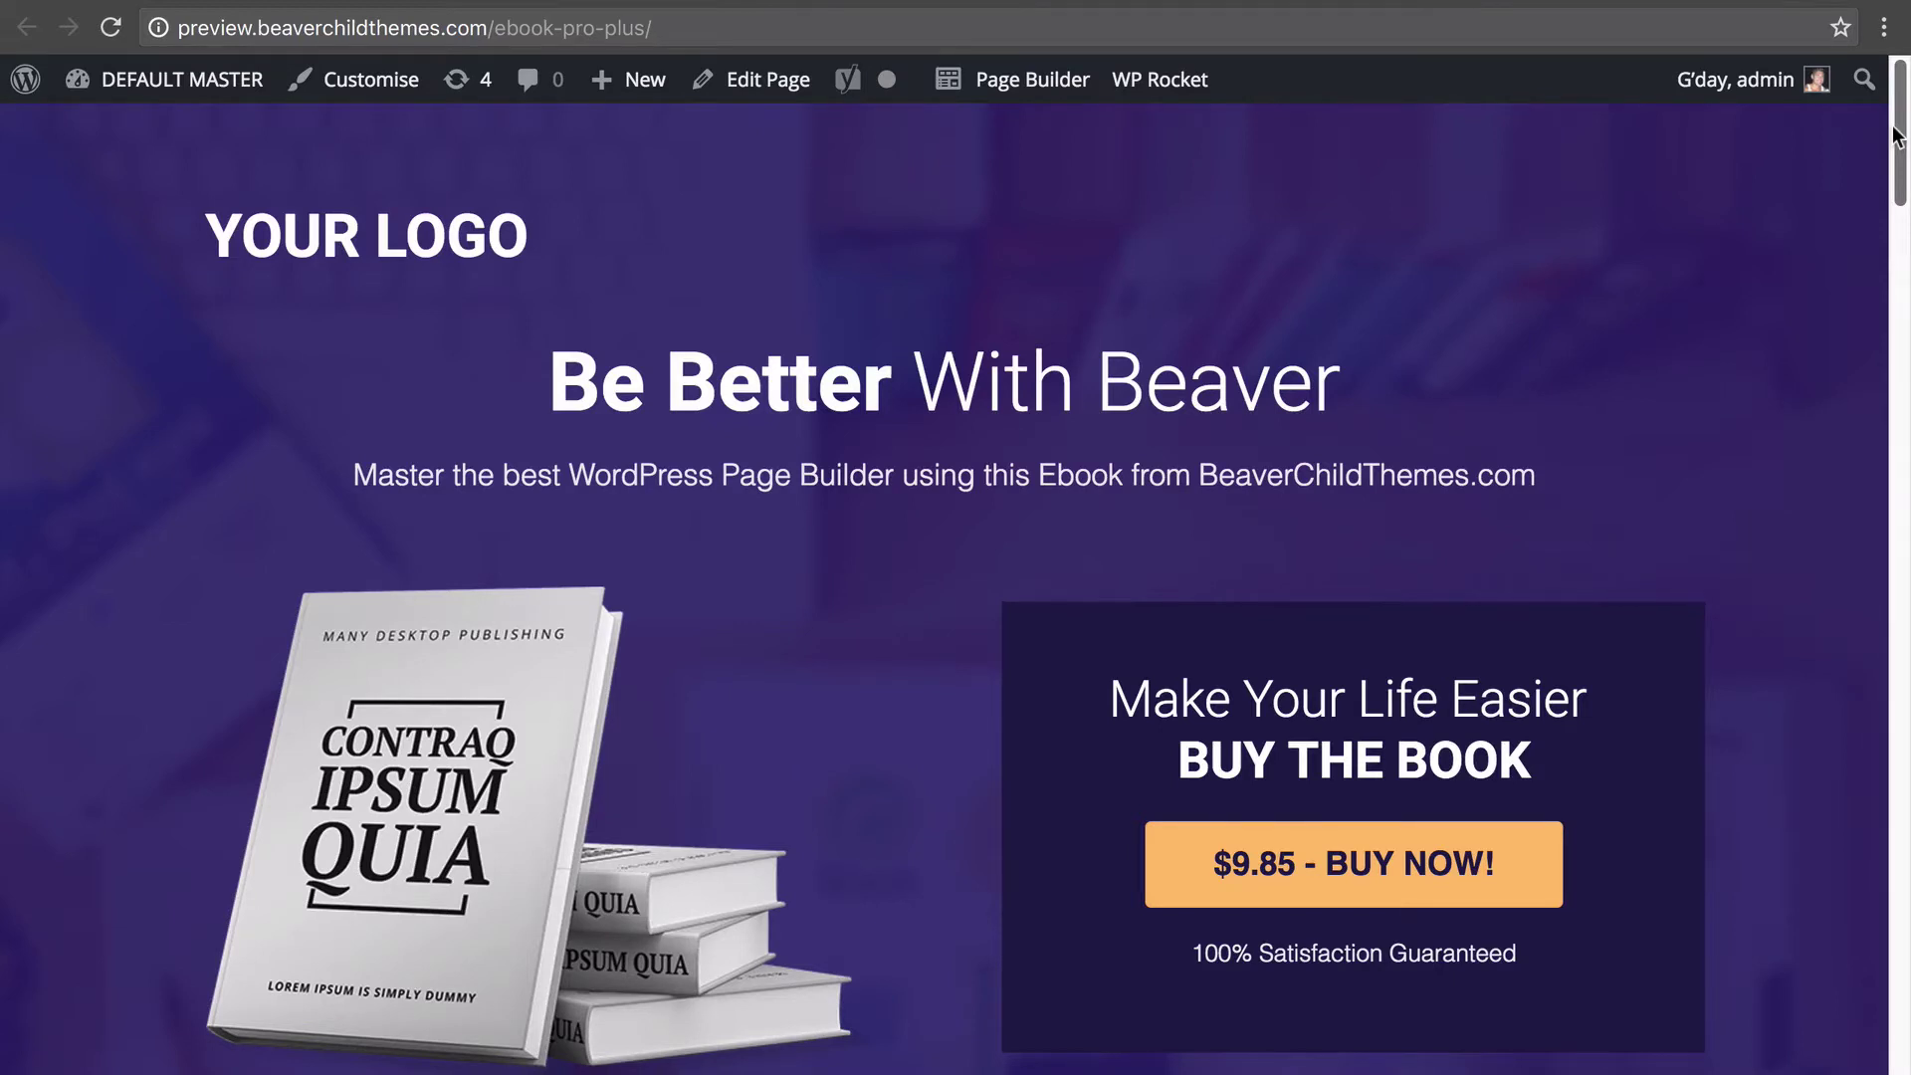
scroll(1895, 136, down, 8)
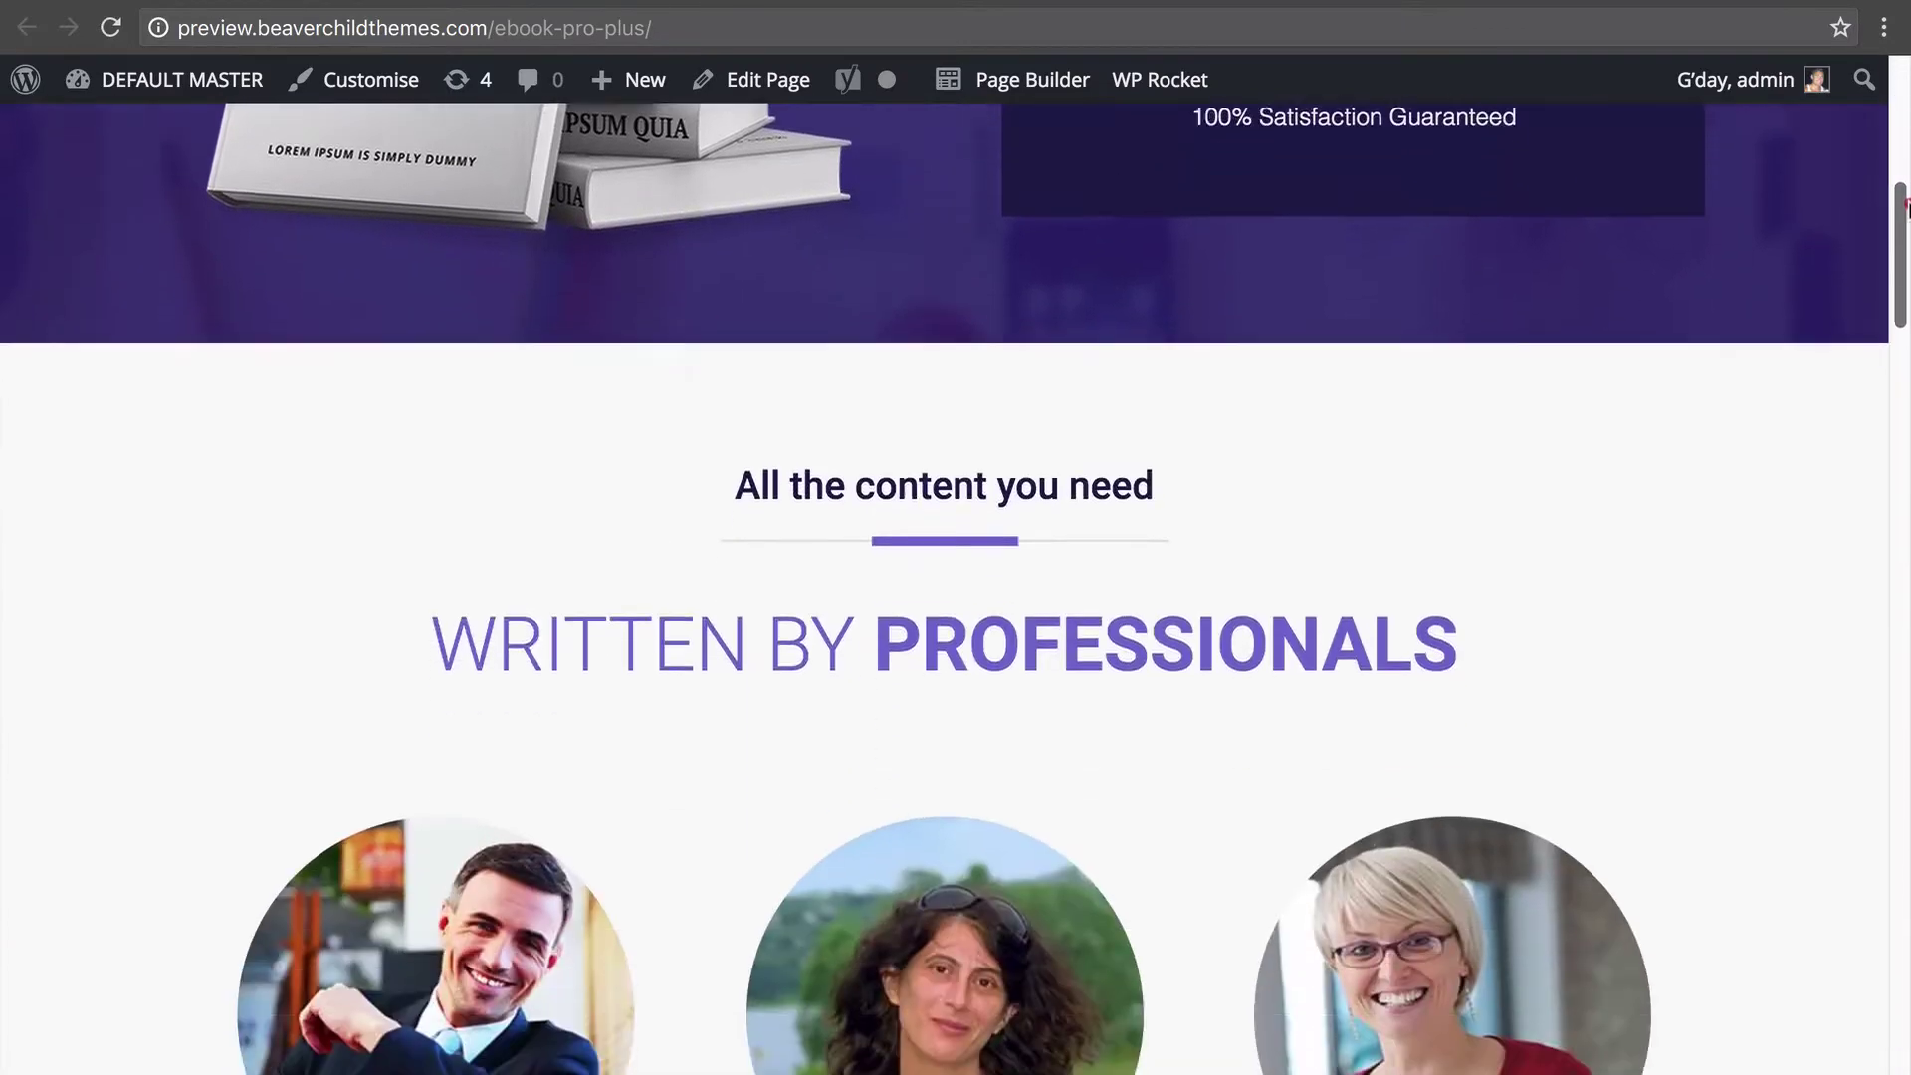
drag(1906, 206, 1905, 84)
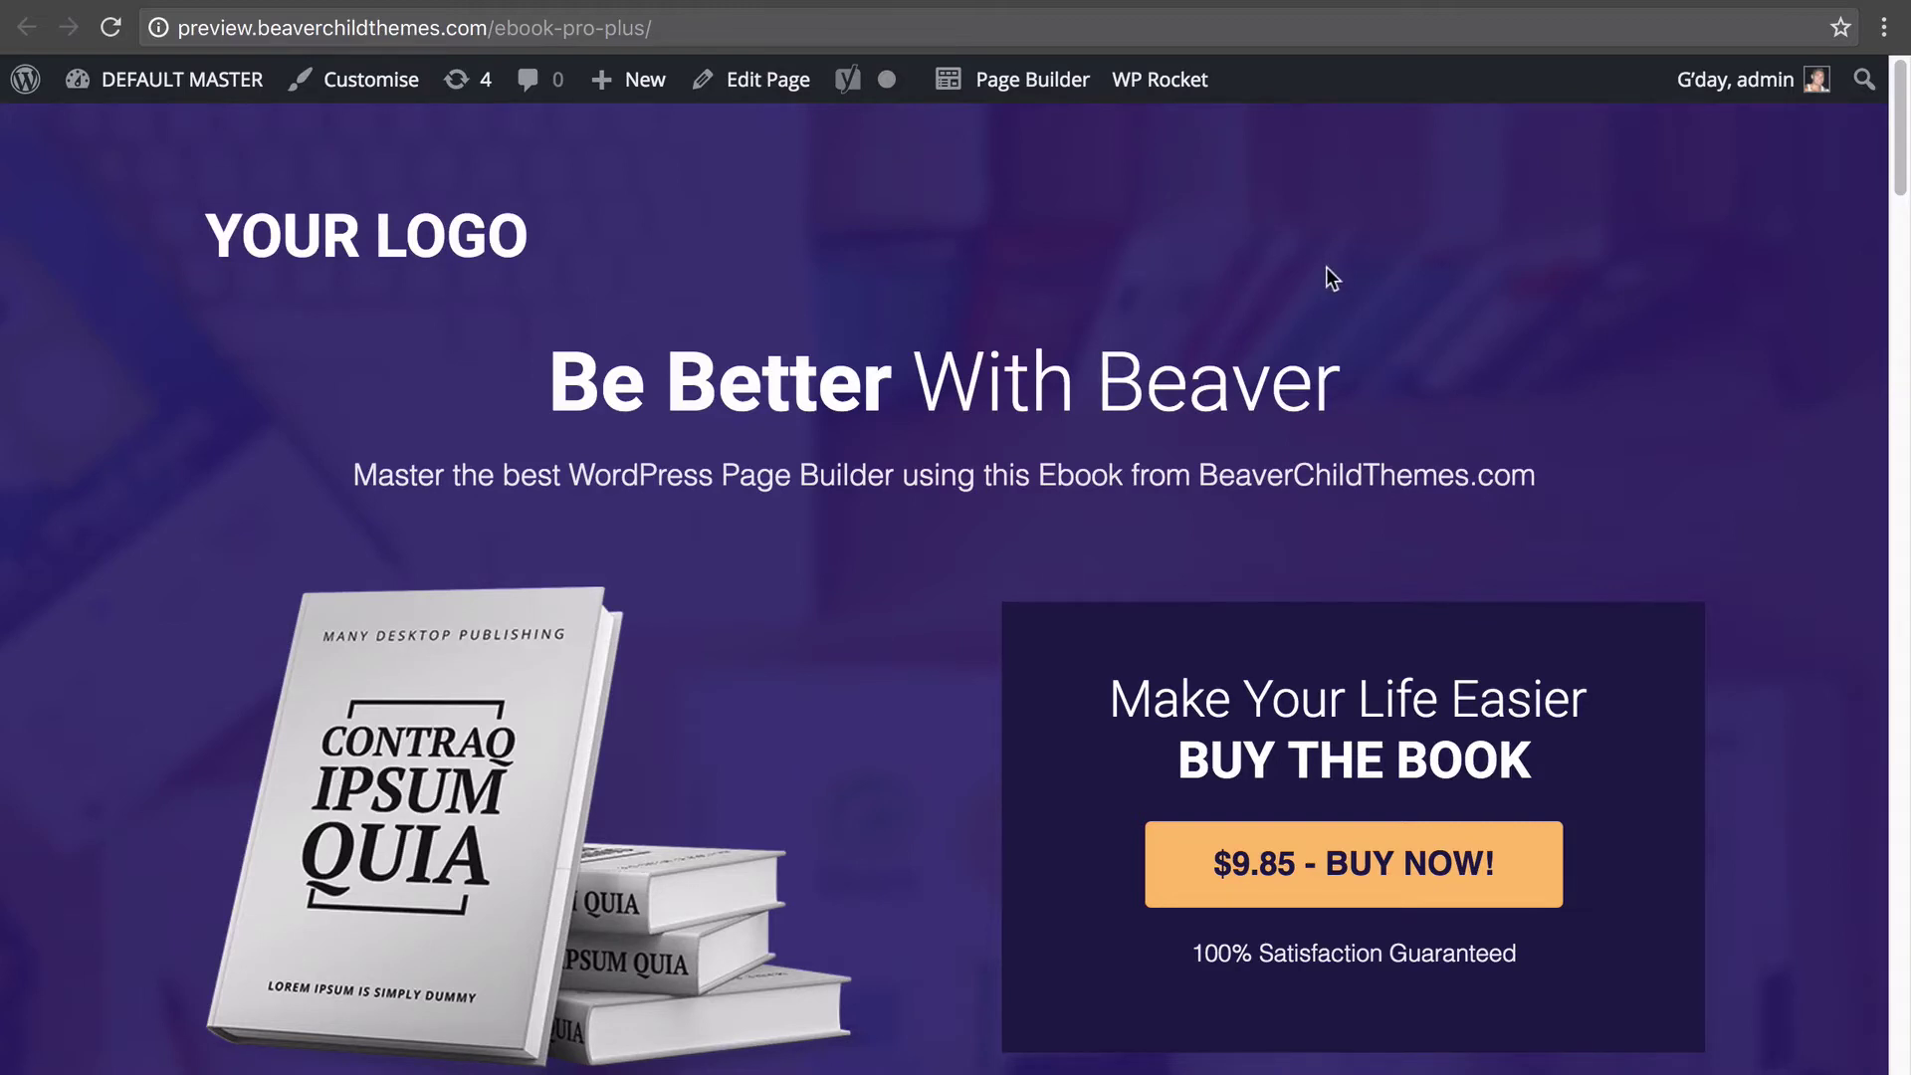
- Open the Ebook Pro Plus page in Page Builder, save its layout as a template named "Ebook Landing Page Template", and leave the builder
click(1008, 88)
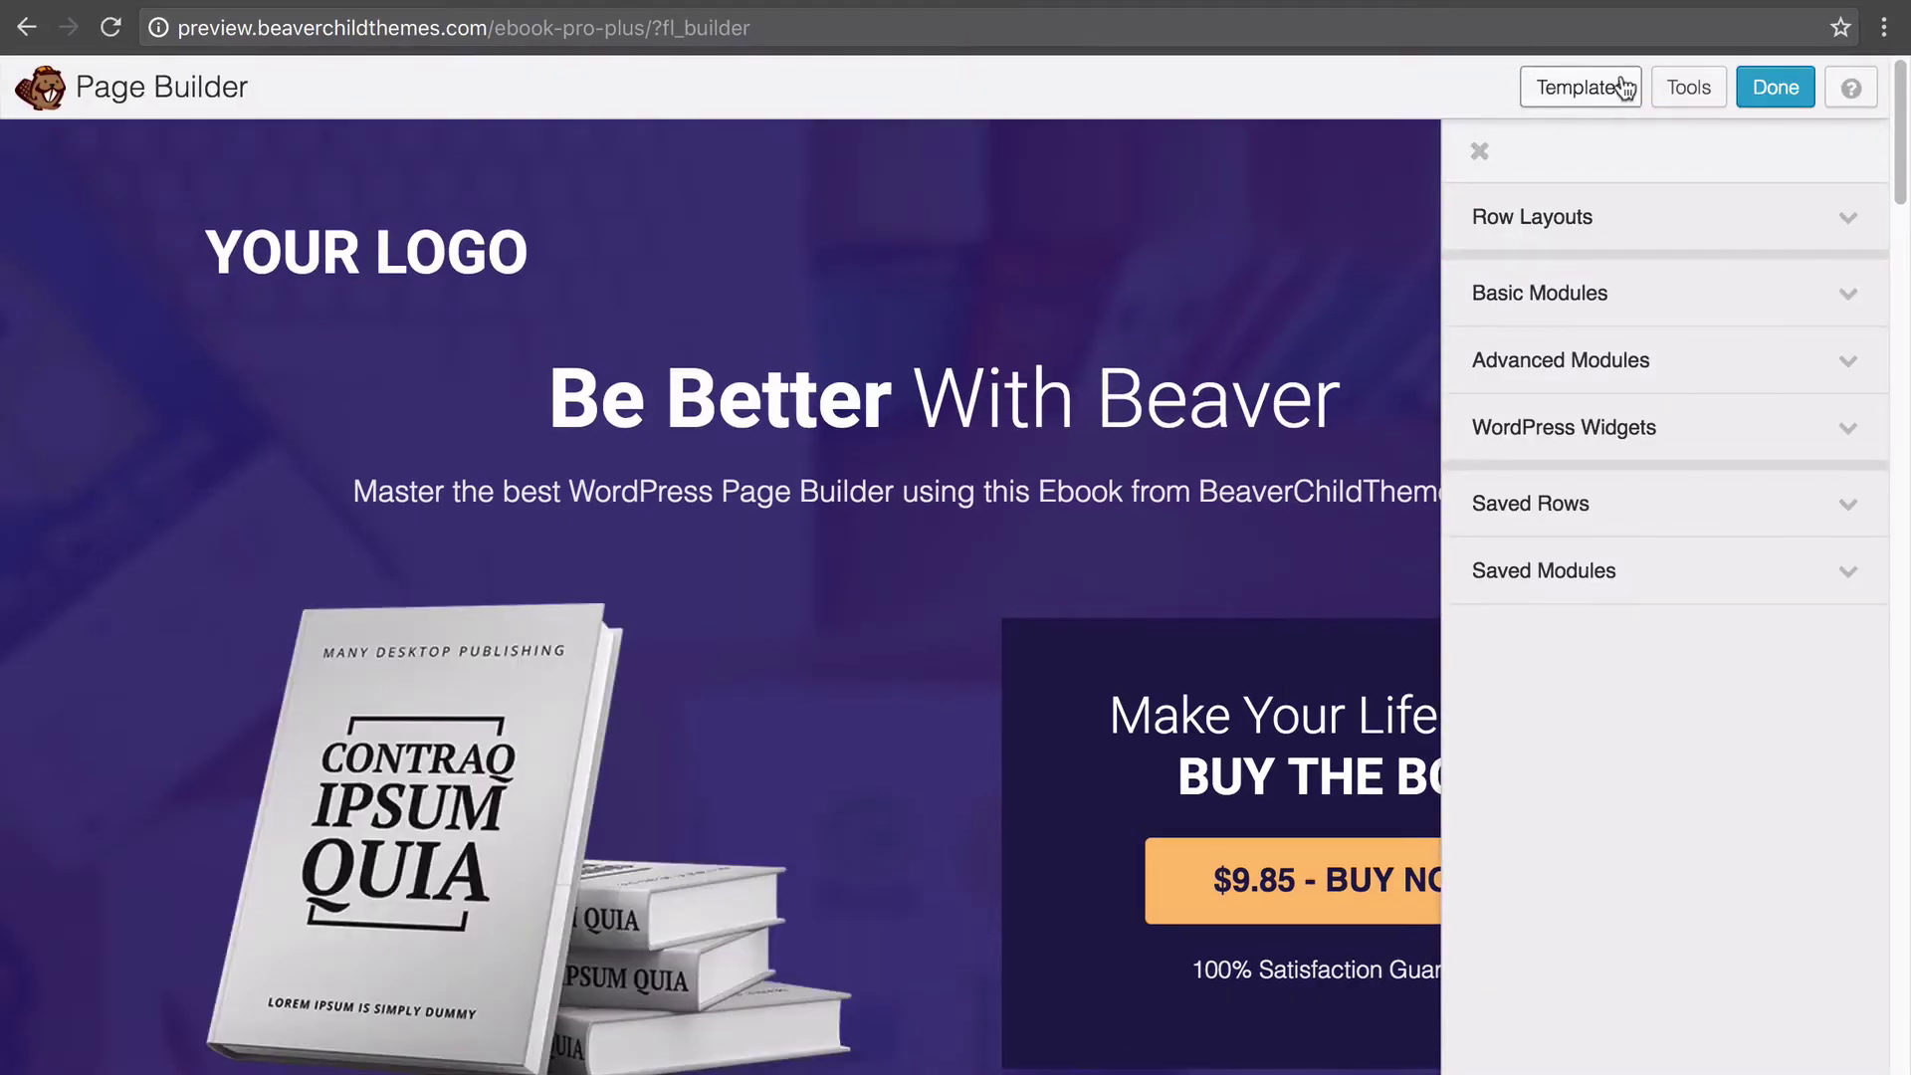
click(1687, 95)
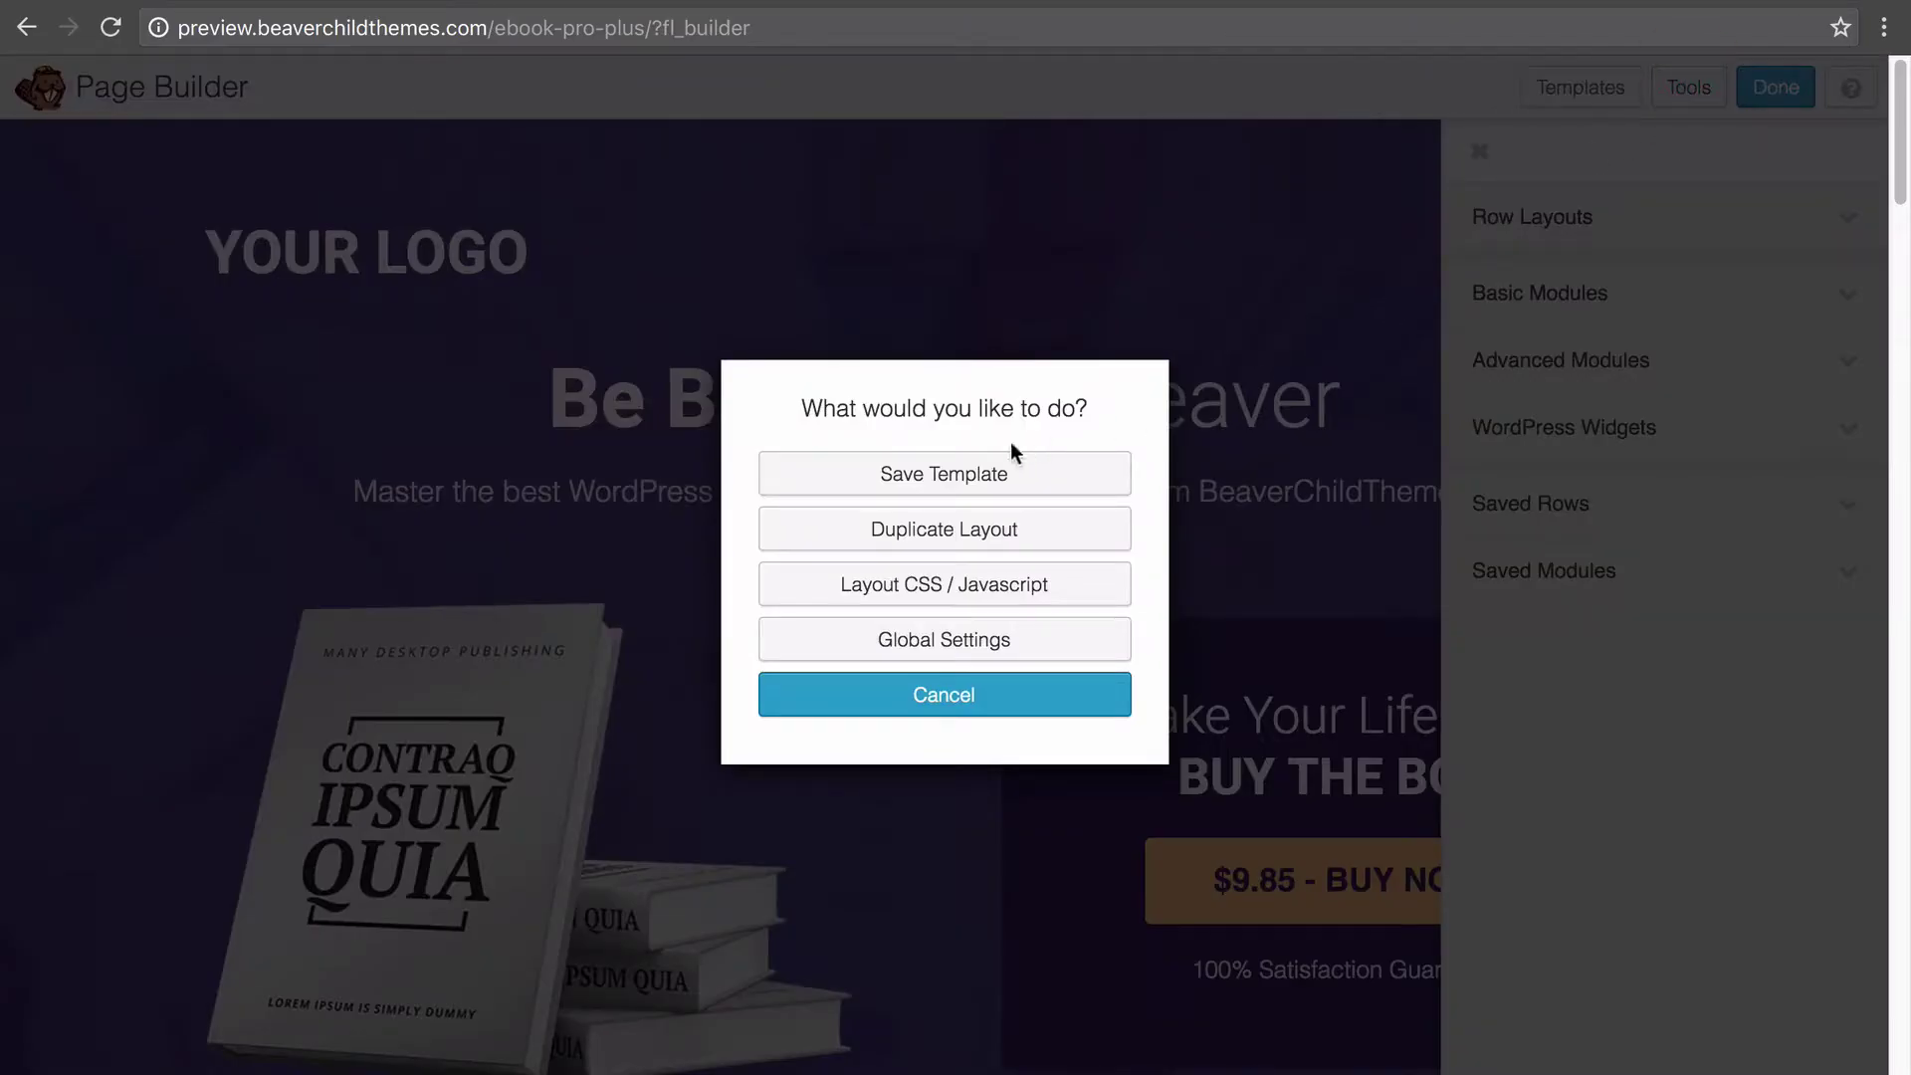
click(970, 473)
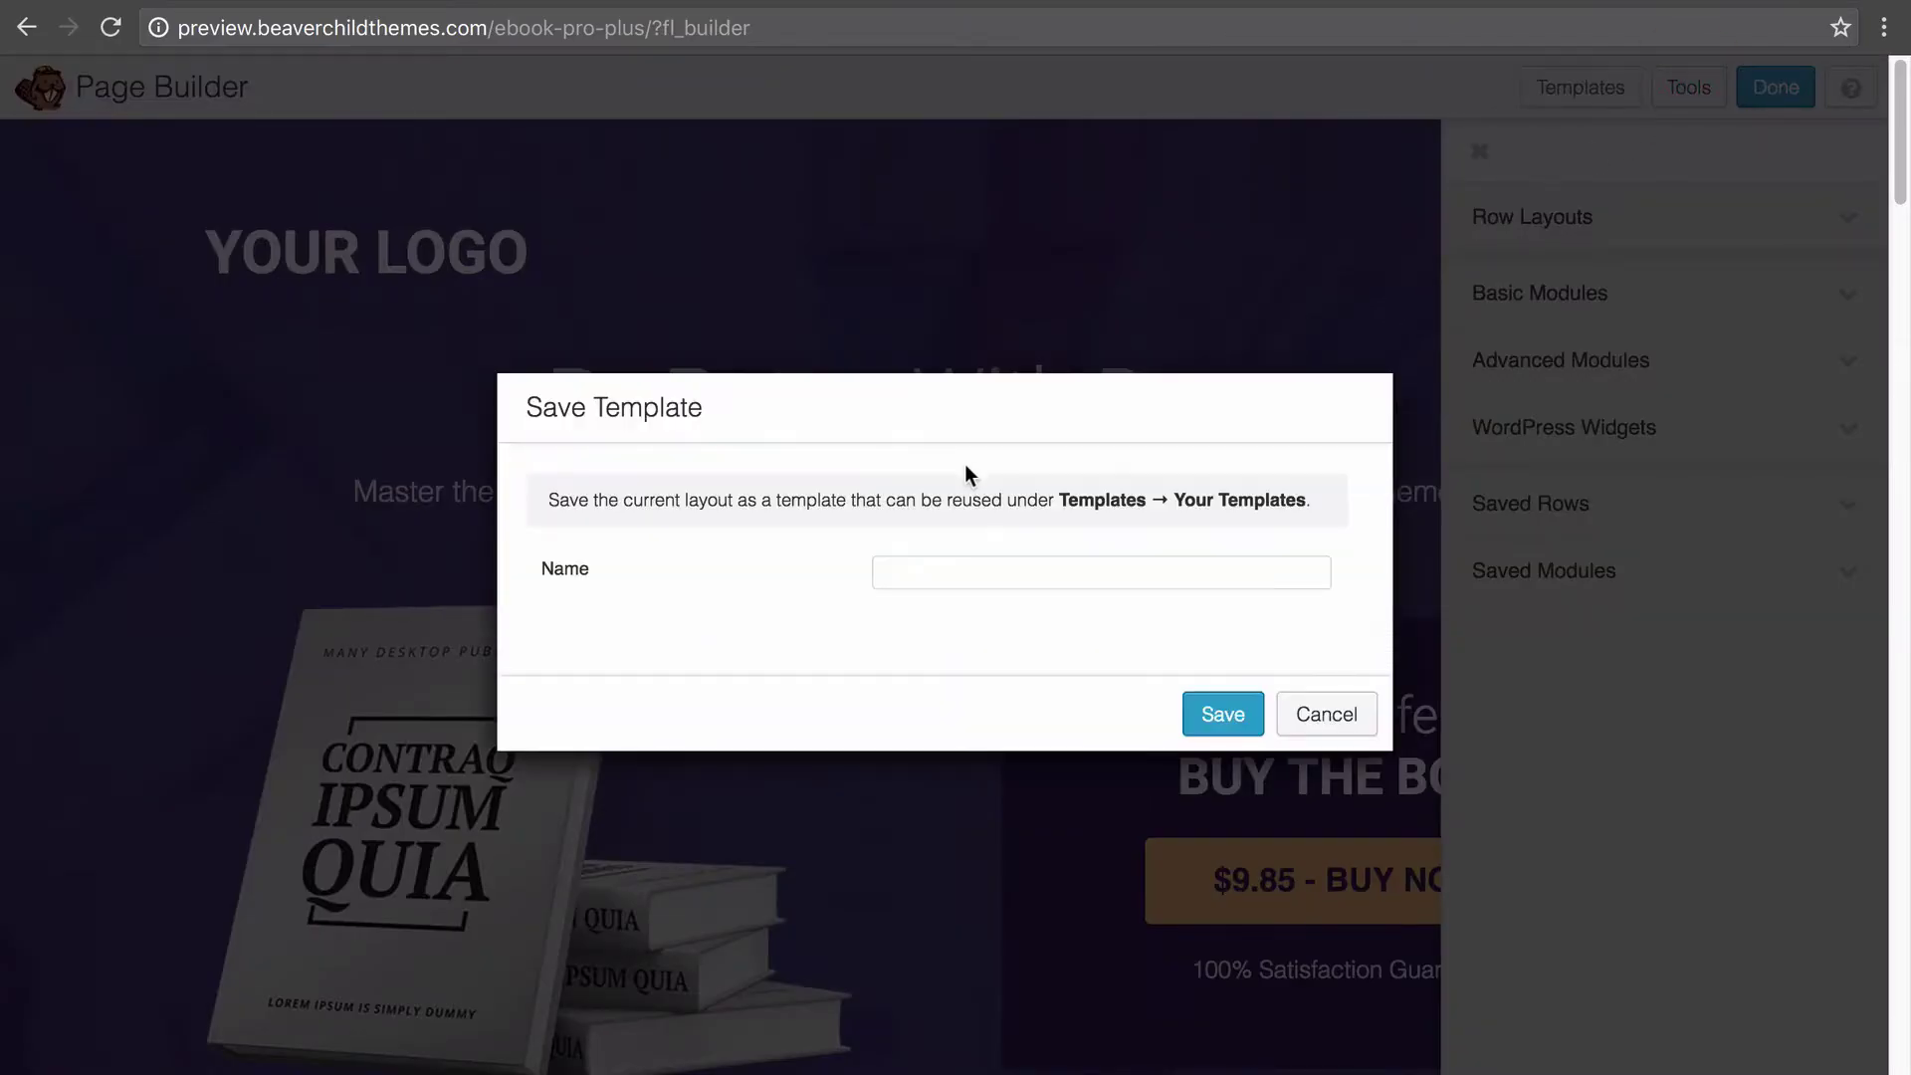
click(972, 577)
text(E)
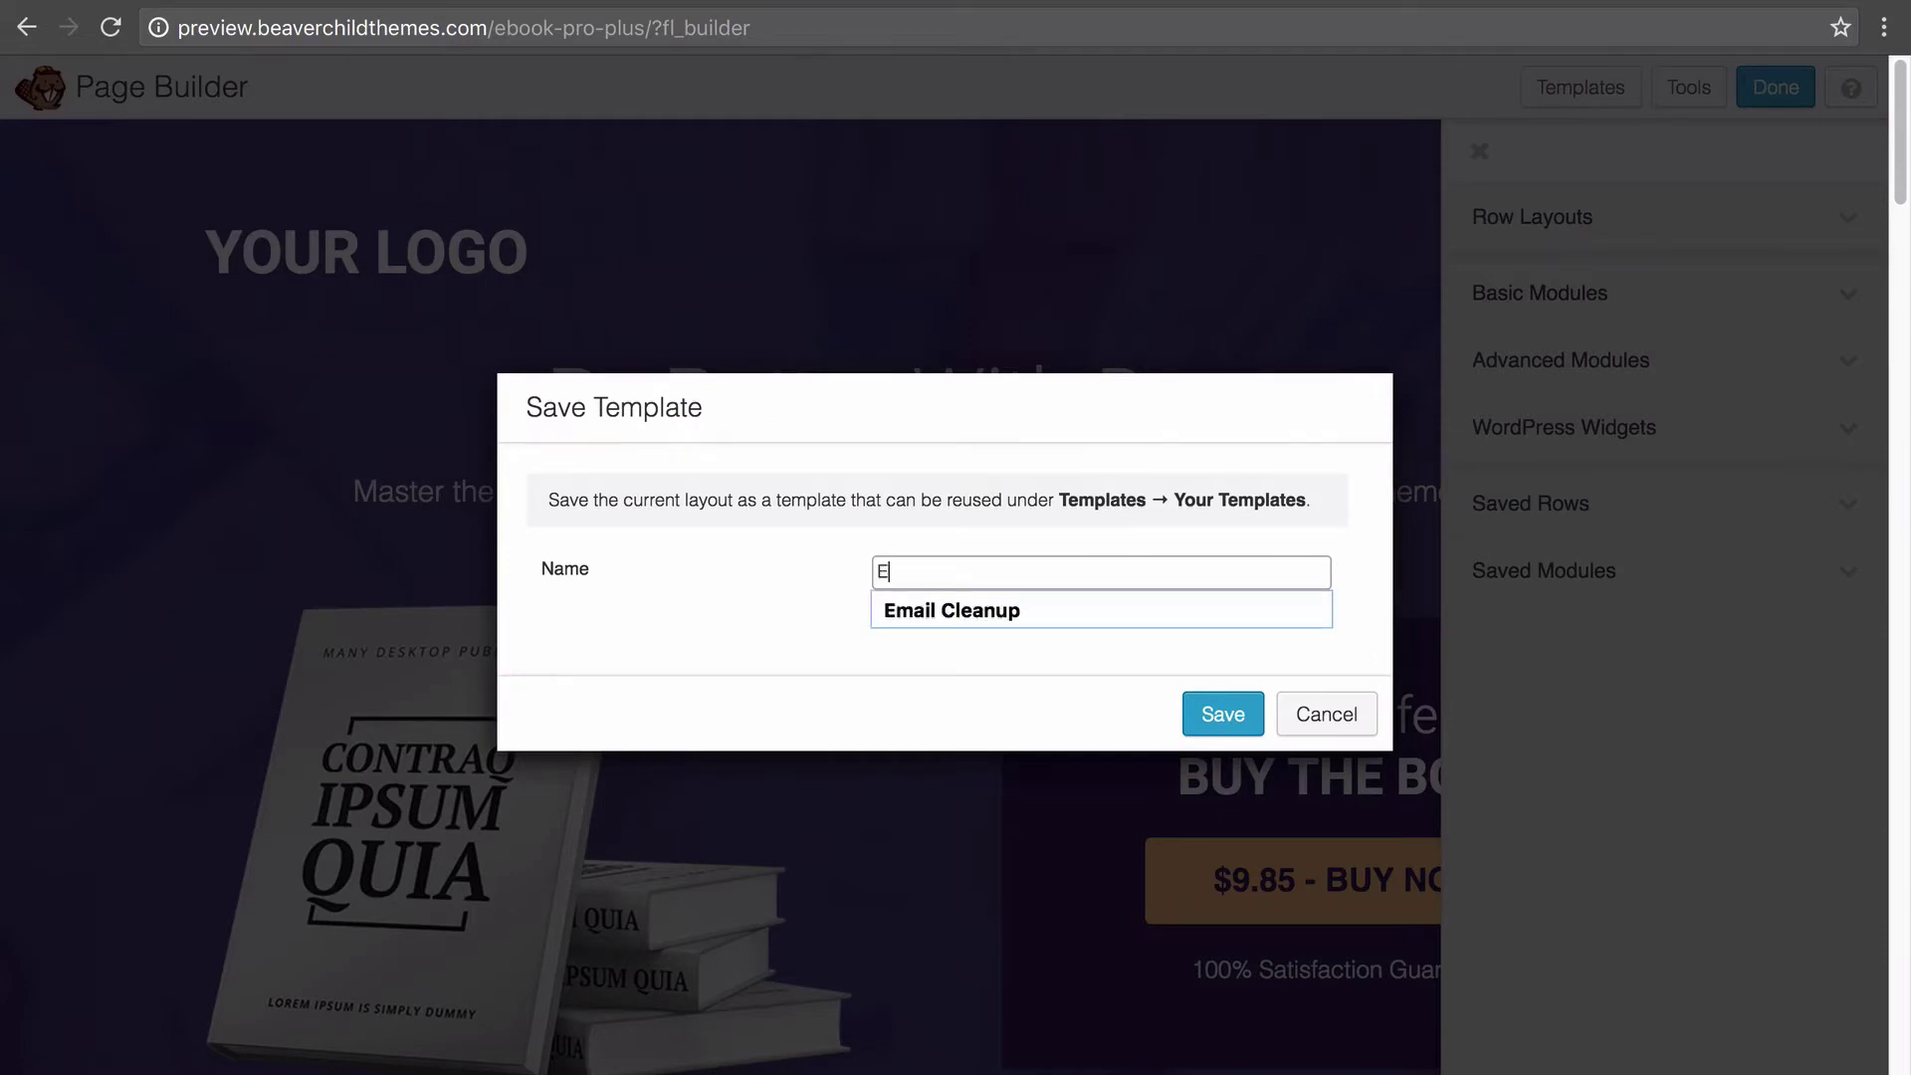
text(book Landing Page Template)
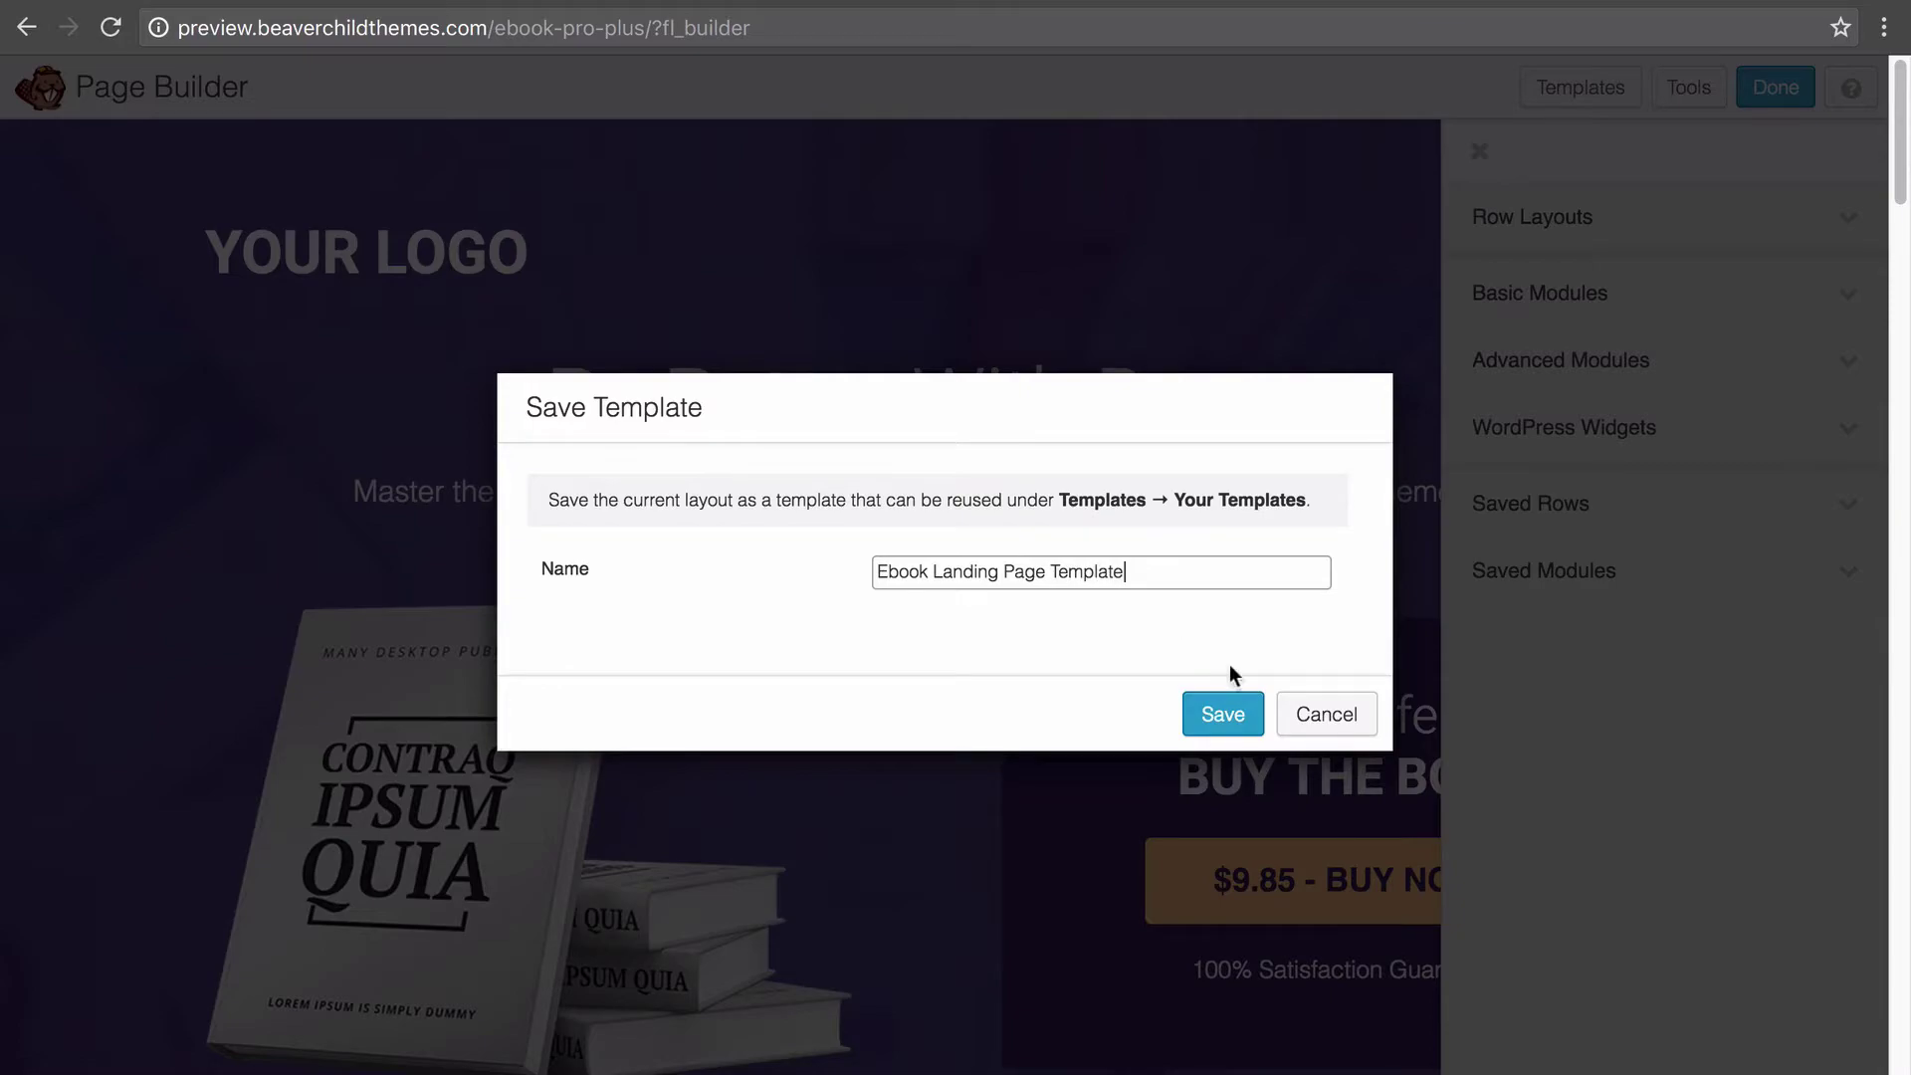
click(1234, 711)
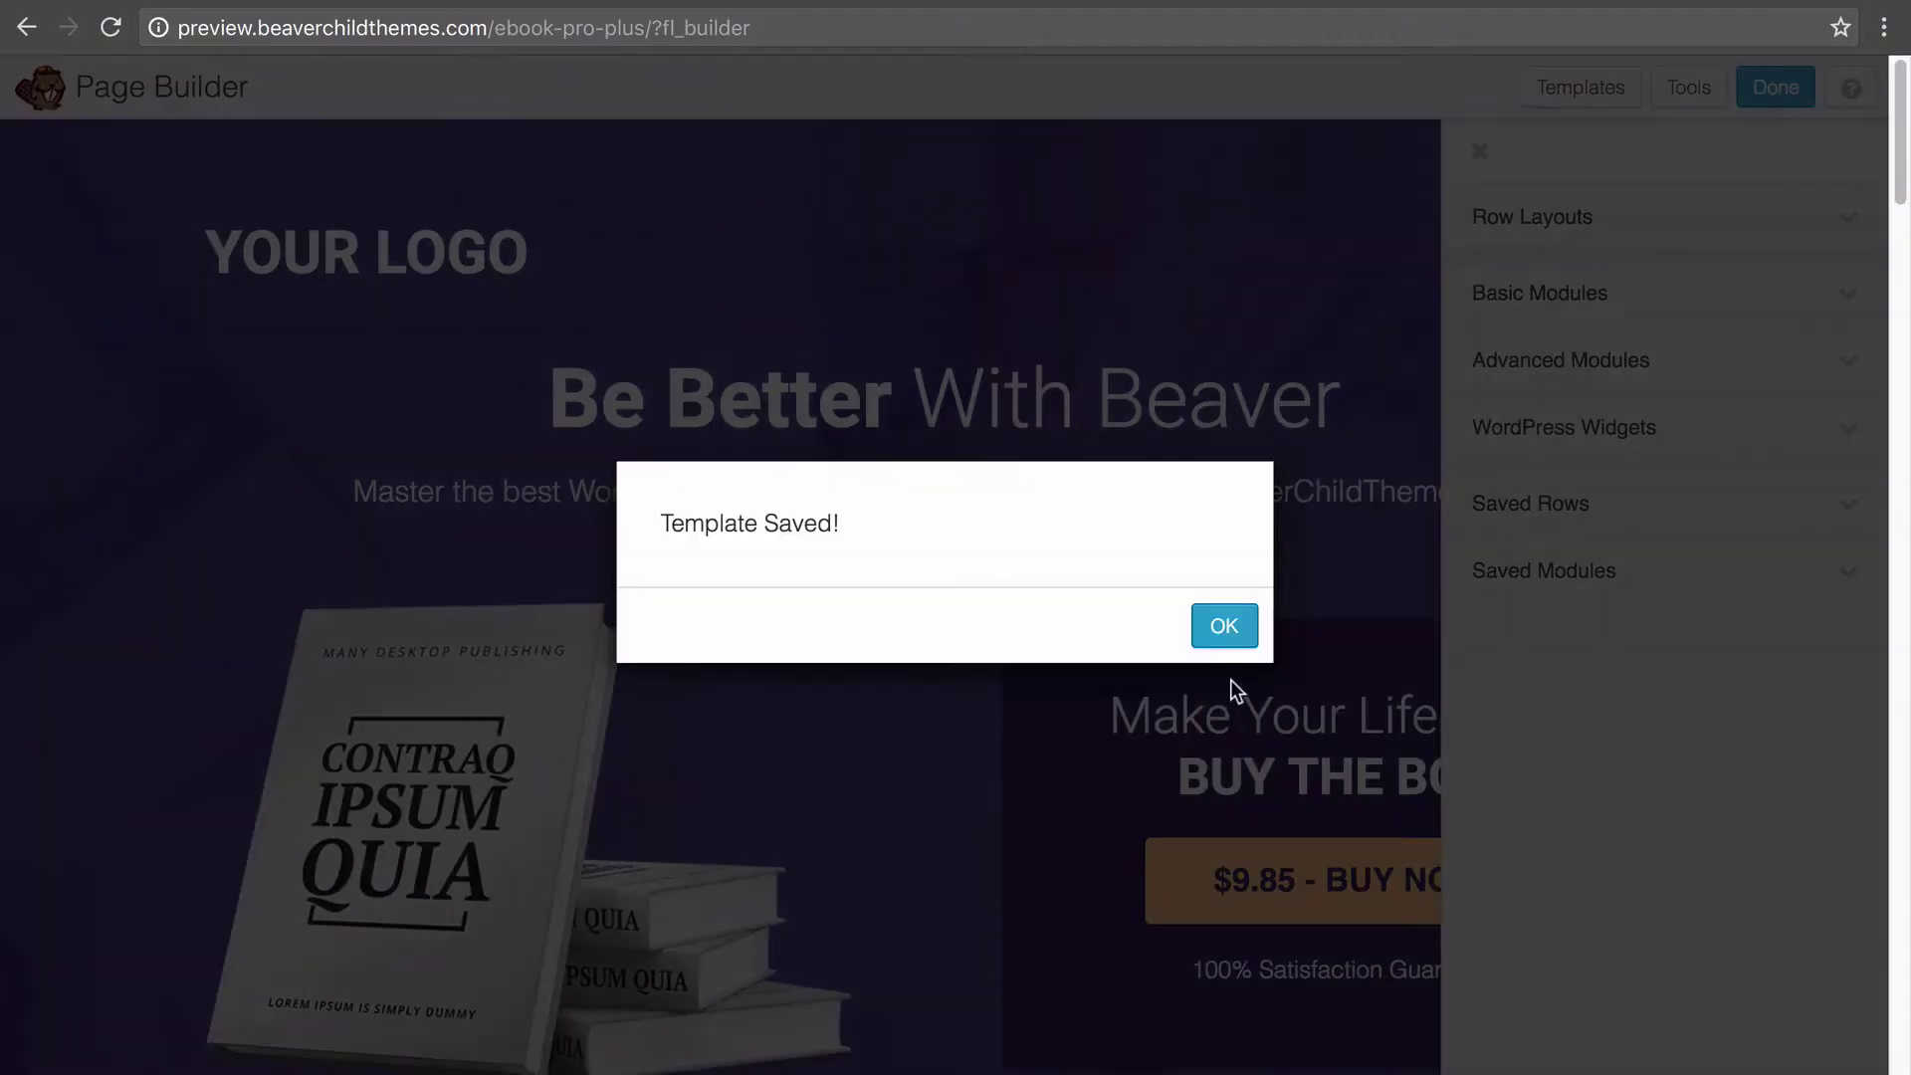
click(1218, 624)
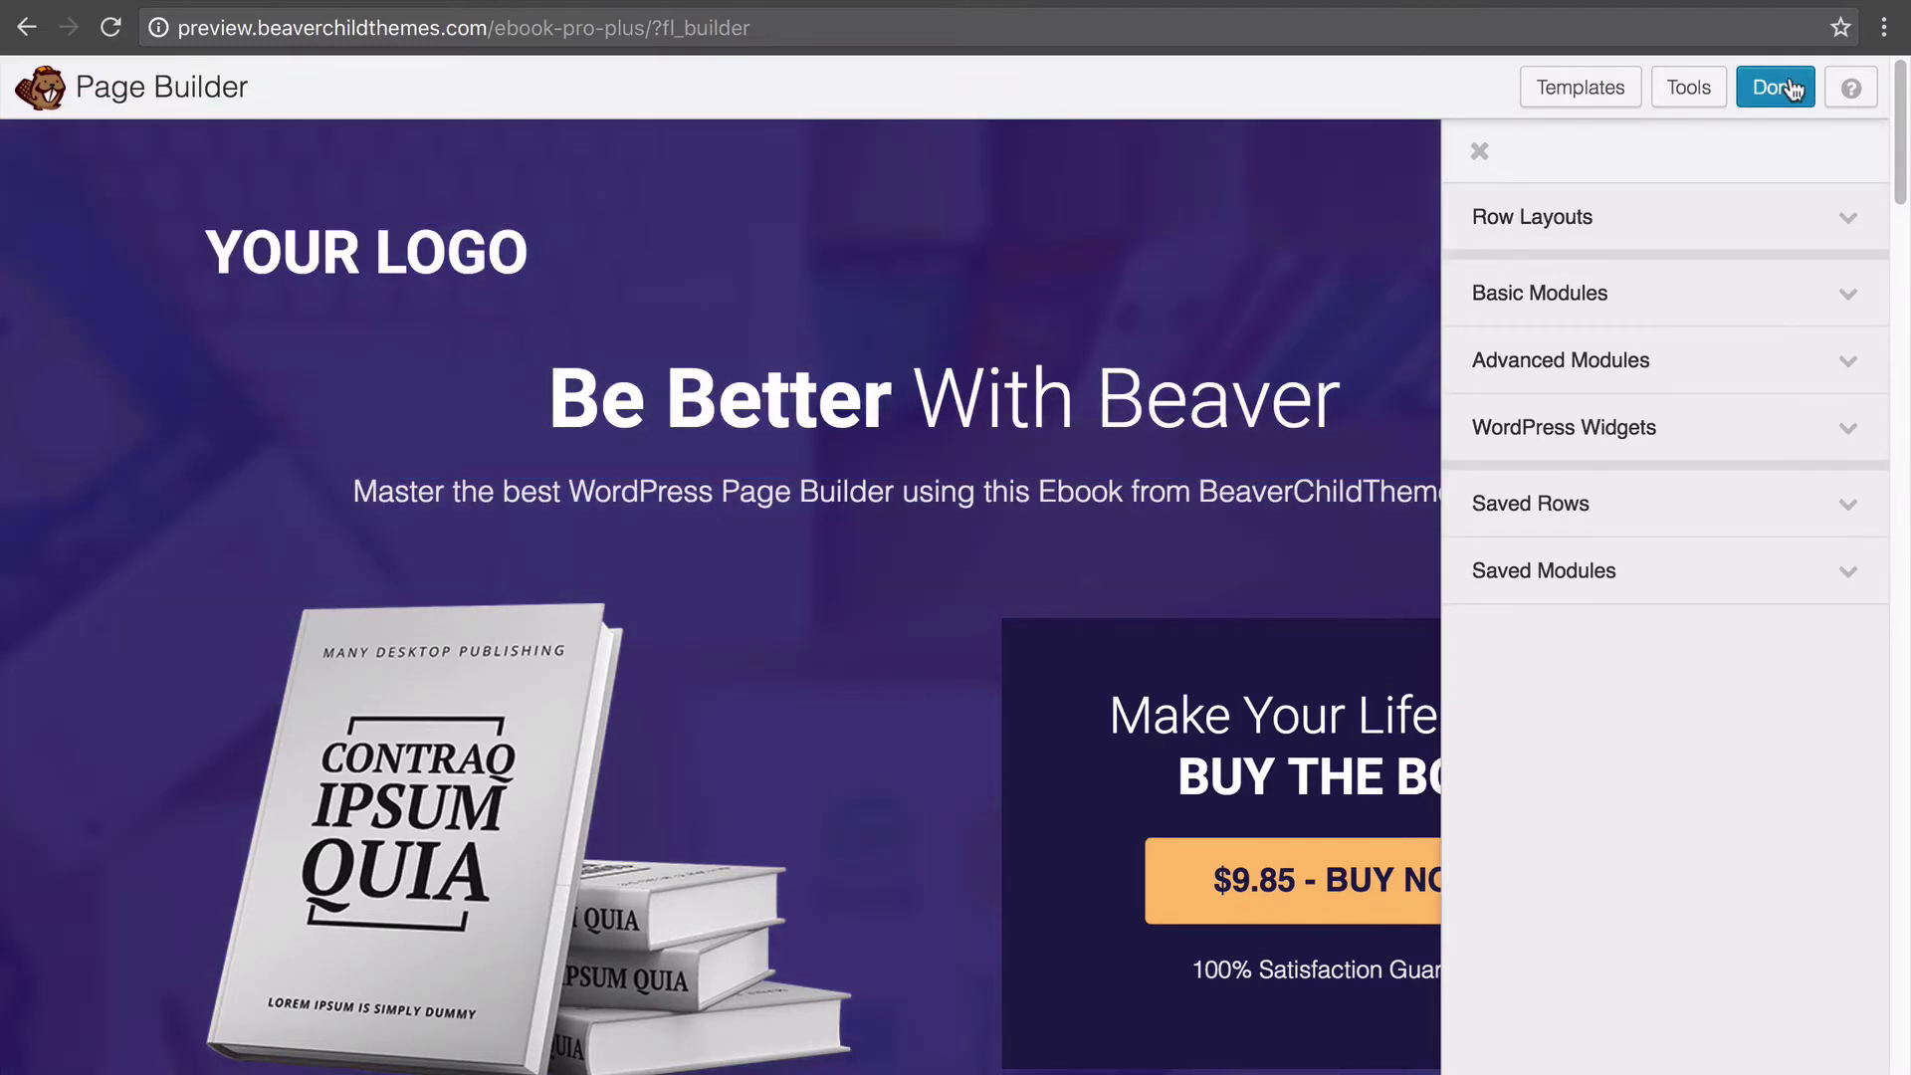
click(26, 27)
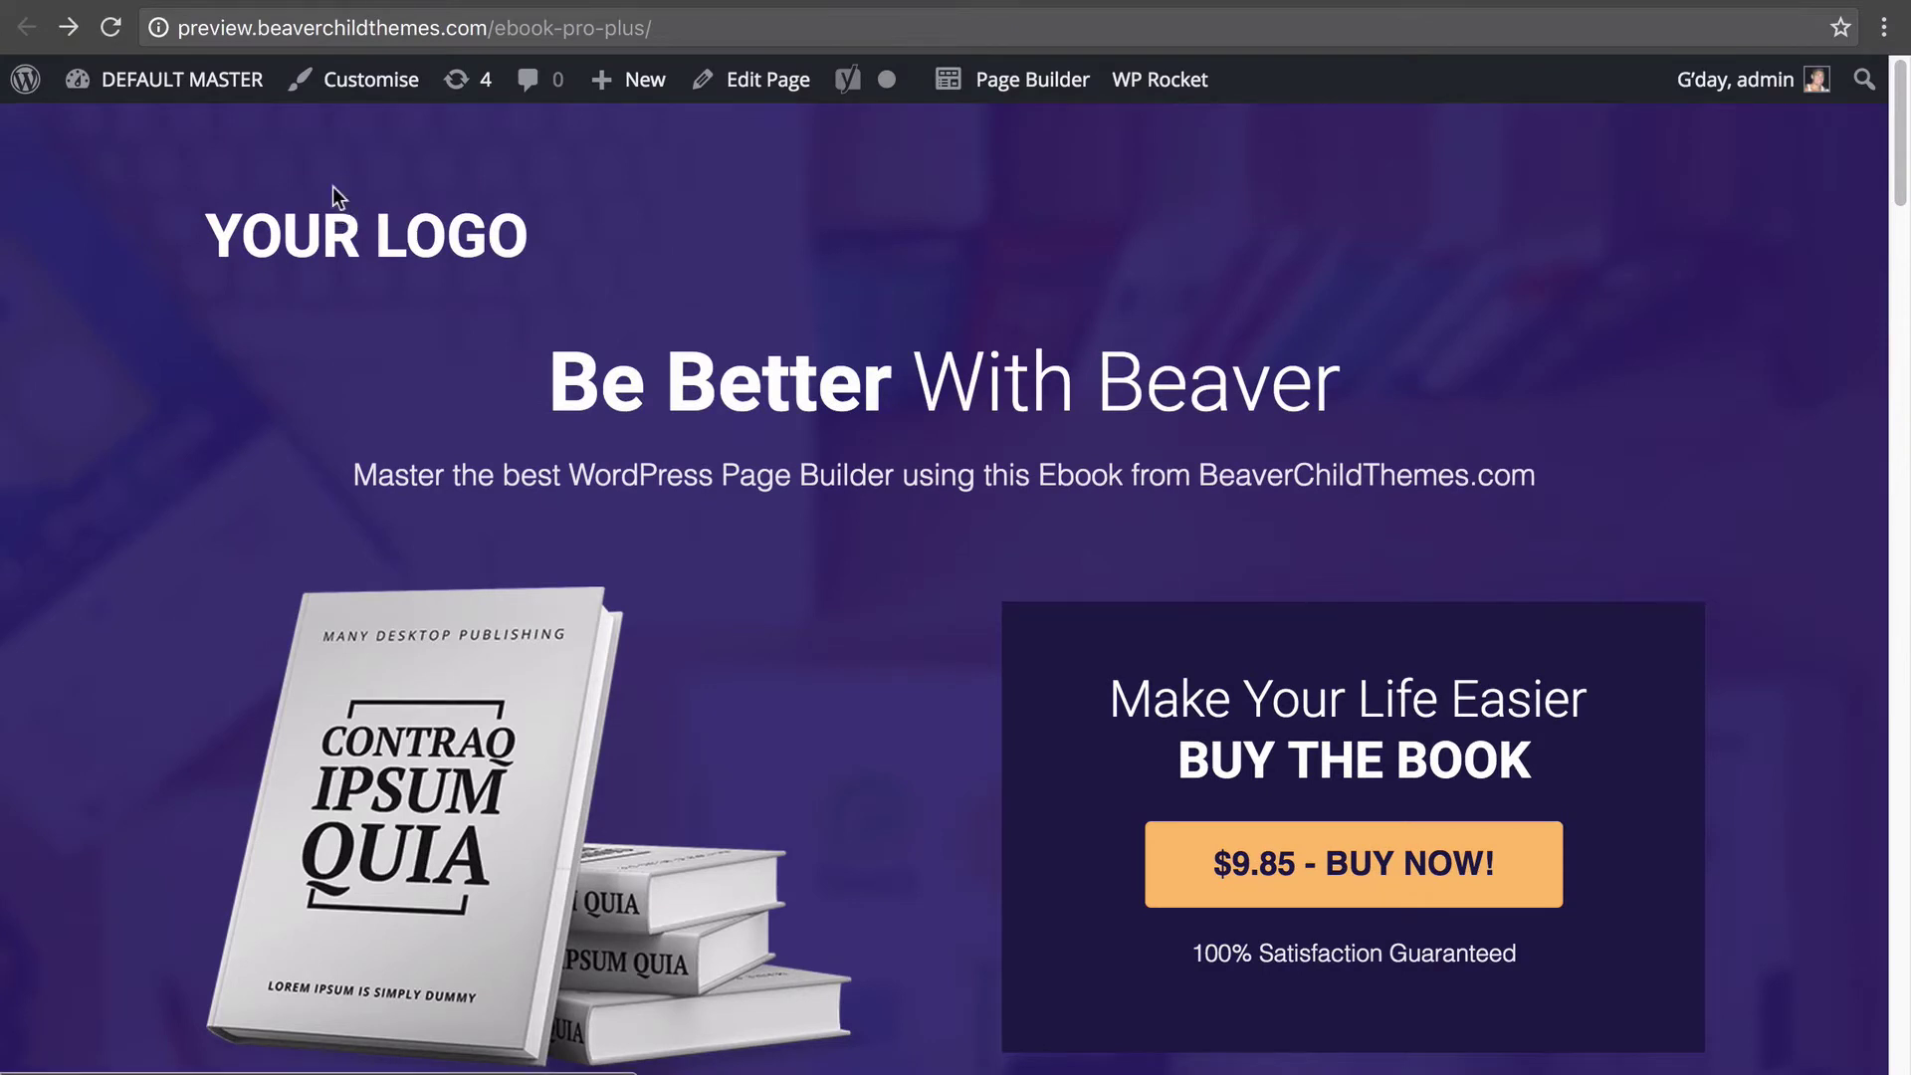
- Open the All Templates list in the site's WordPress dashboard and examine the post type in its web address
click(197, 83)
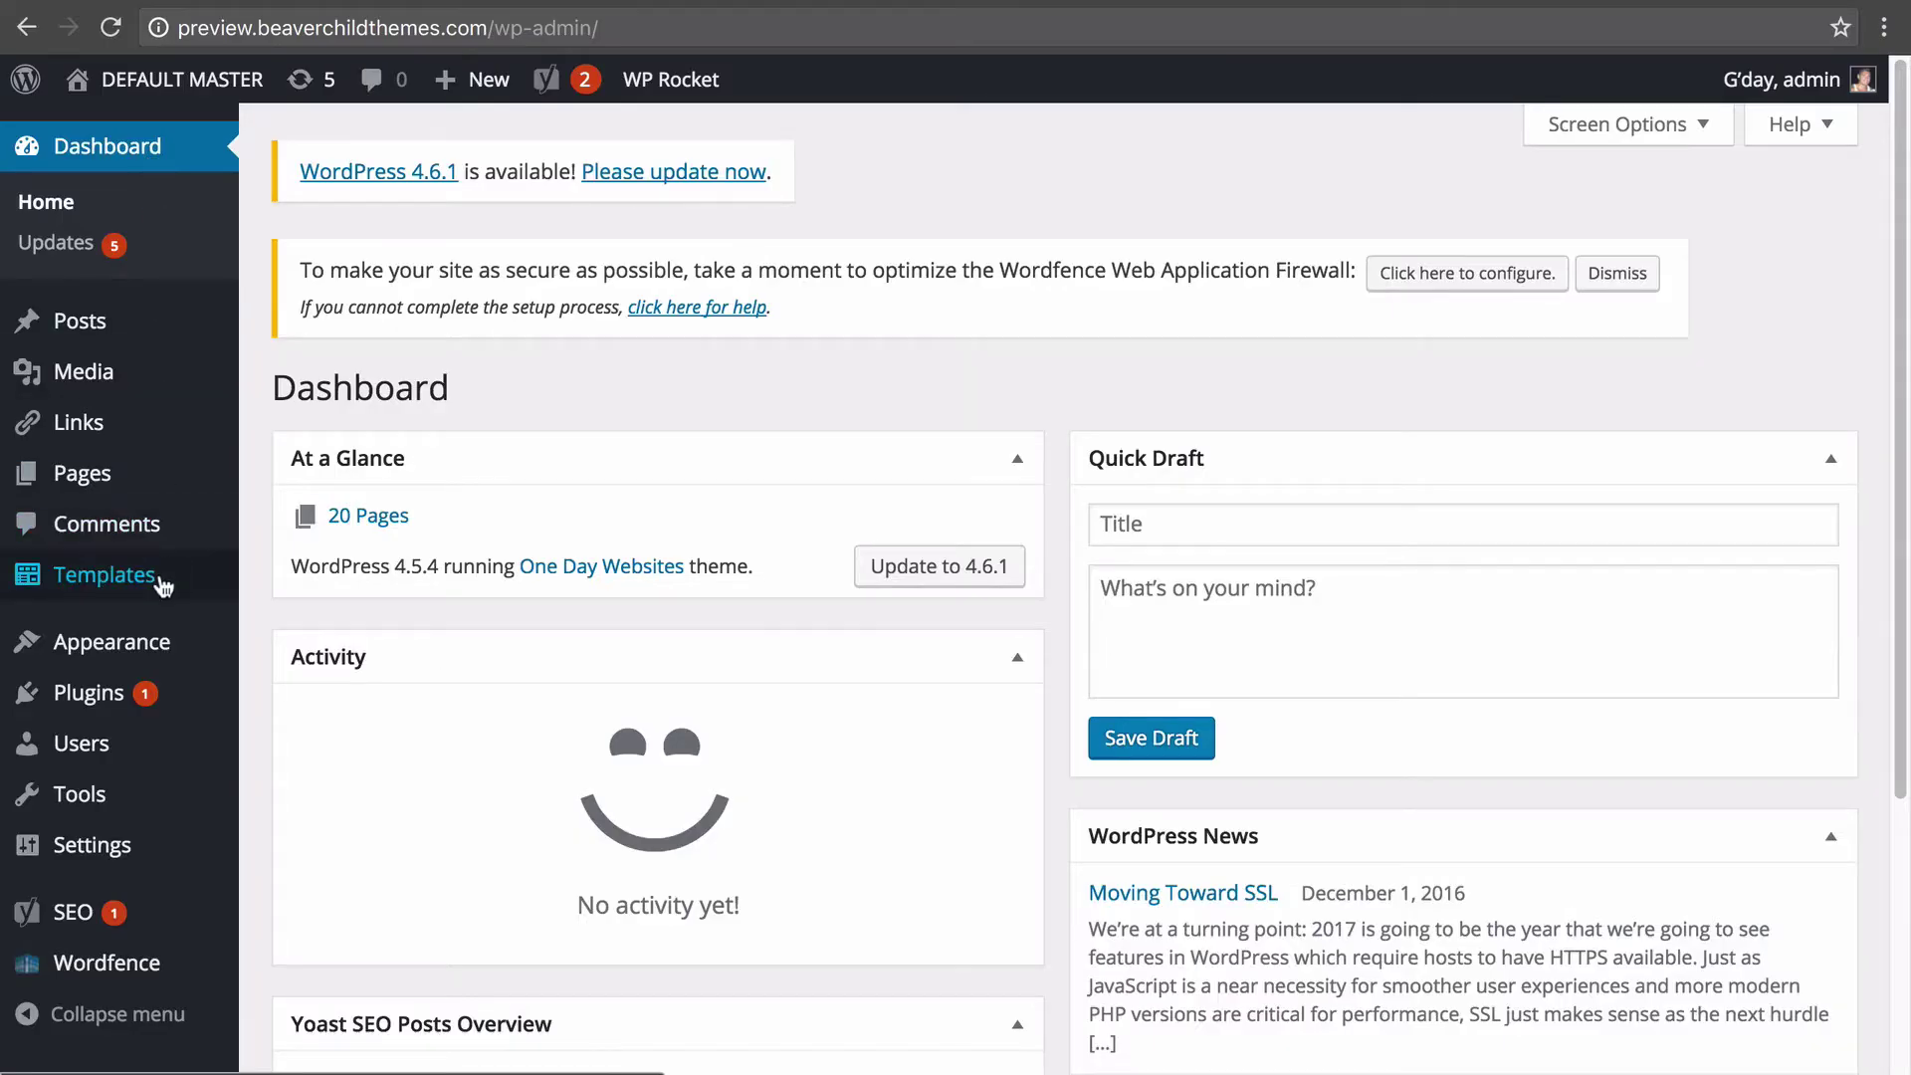
mouse_move(167, 585)
click(299, 578)
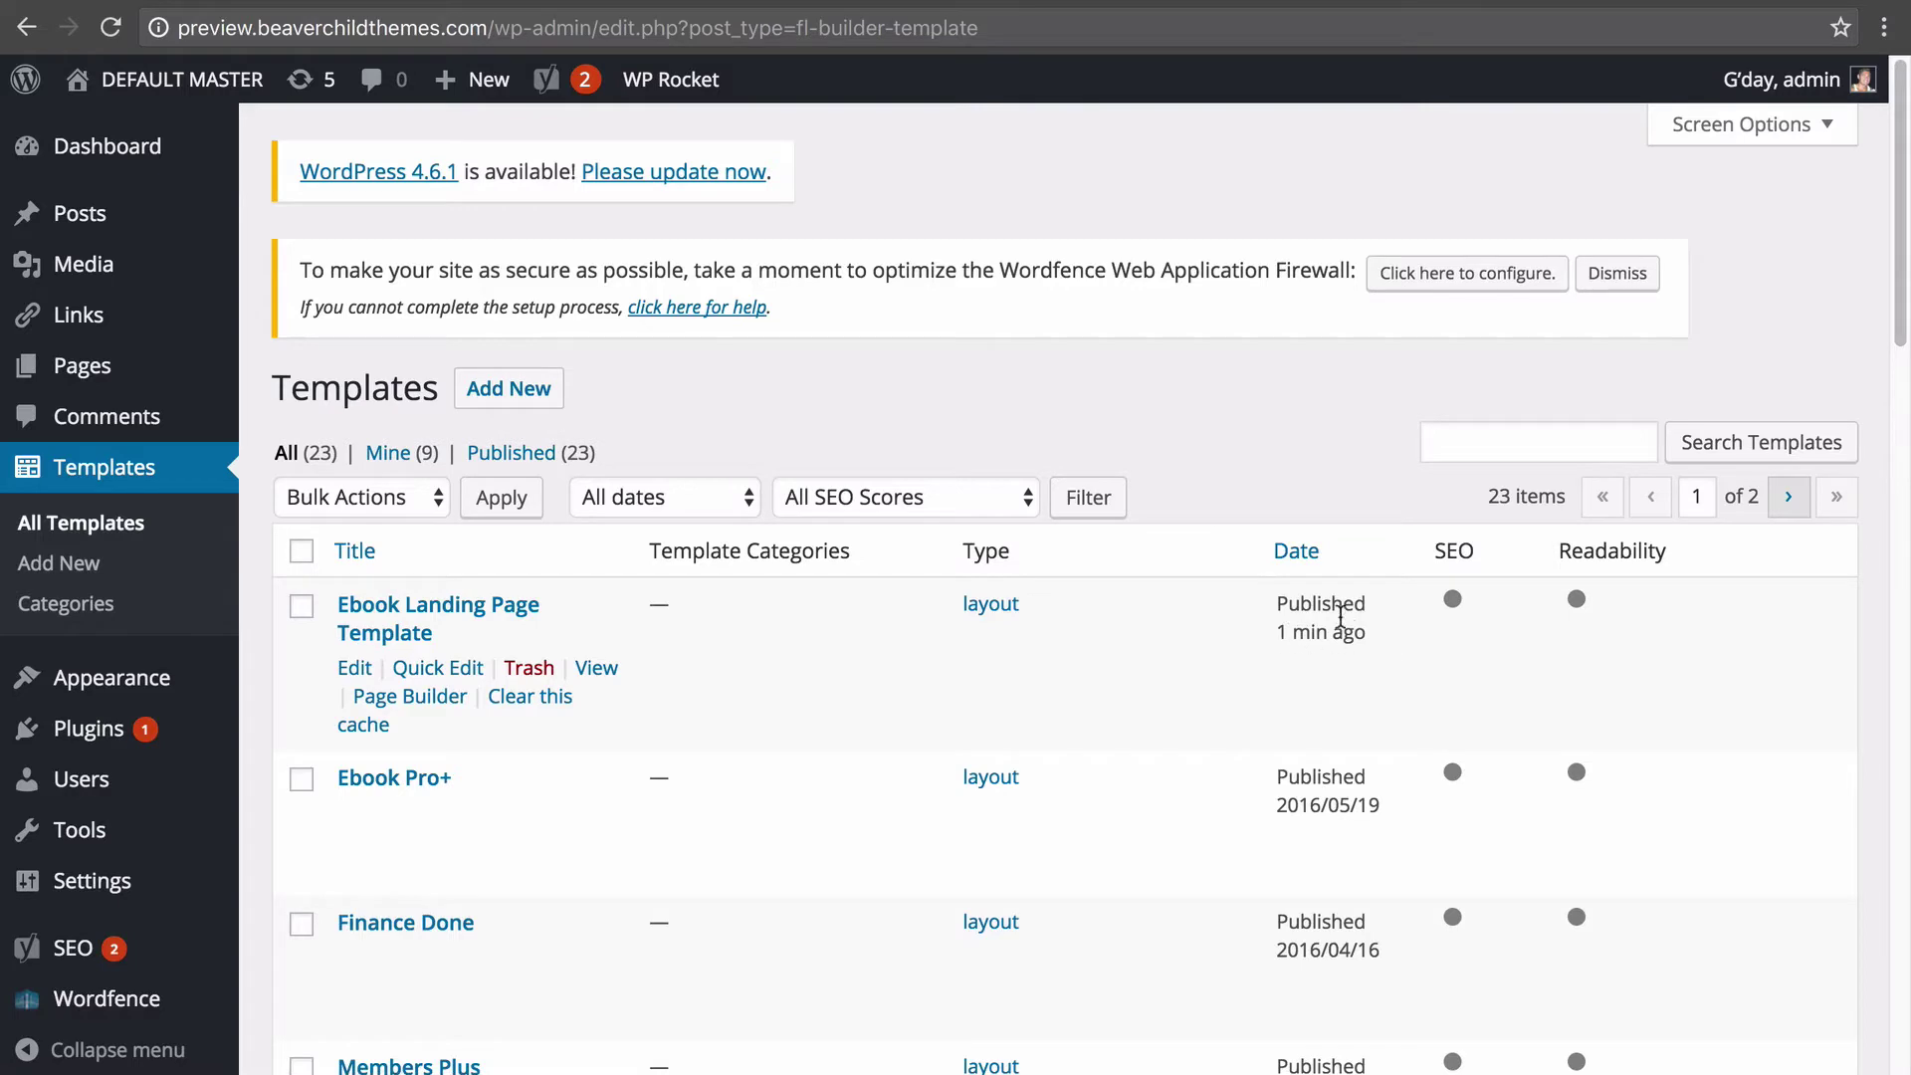
mouse_move(1362, 624)
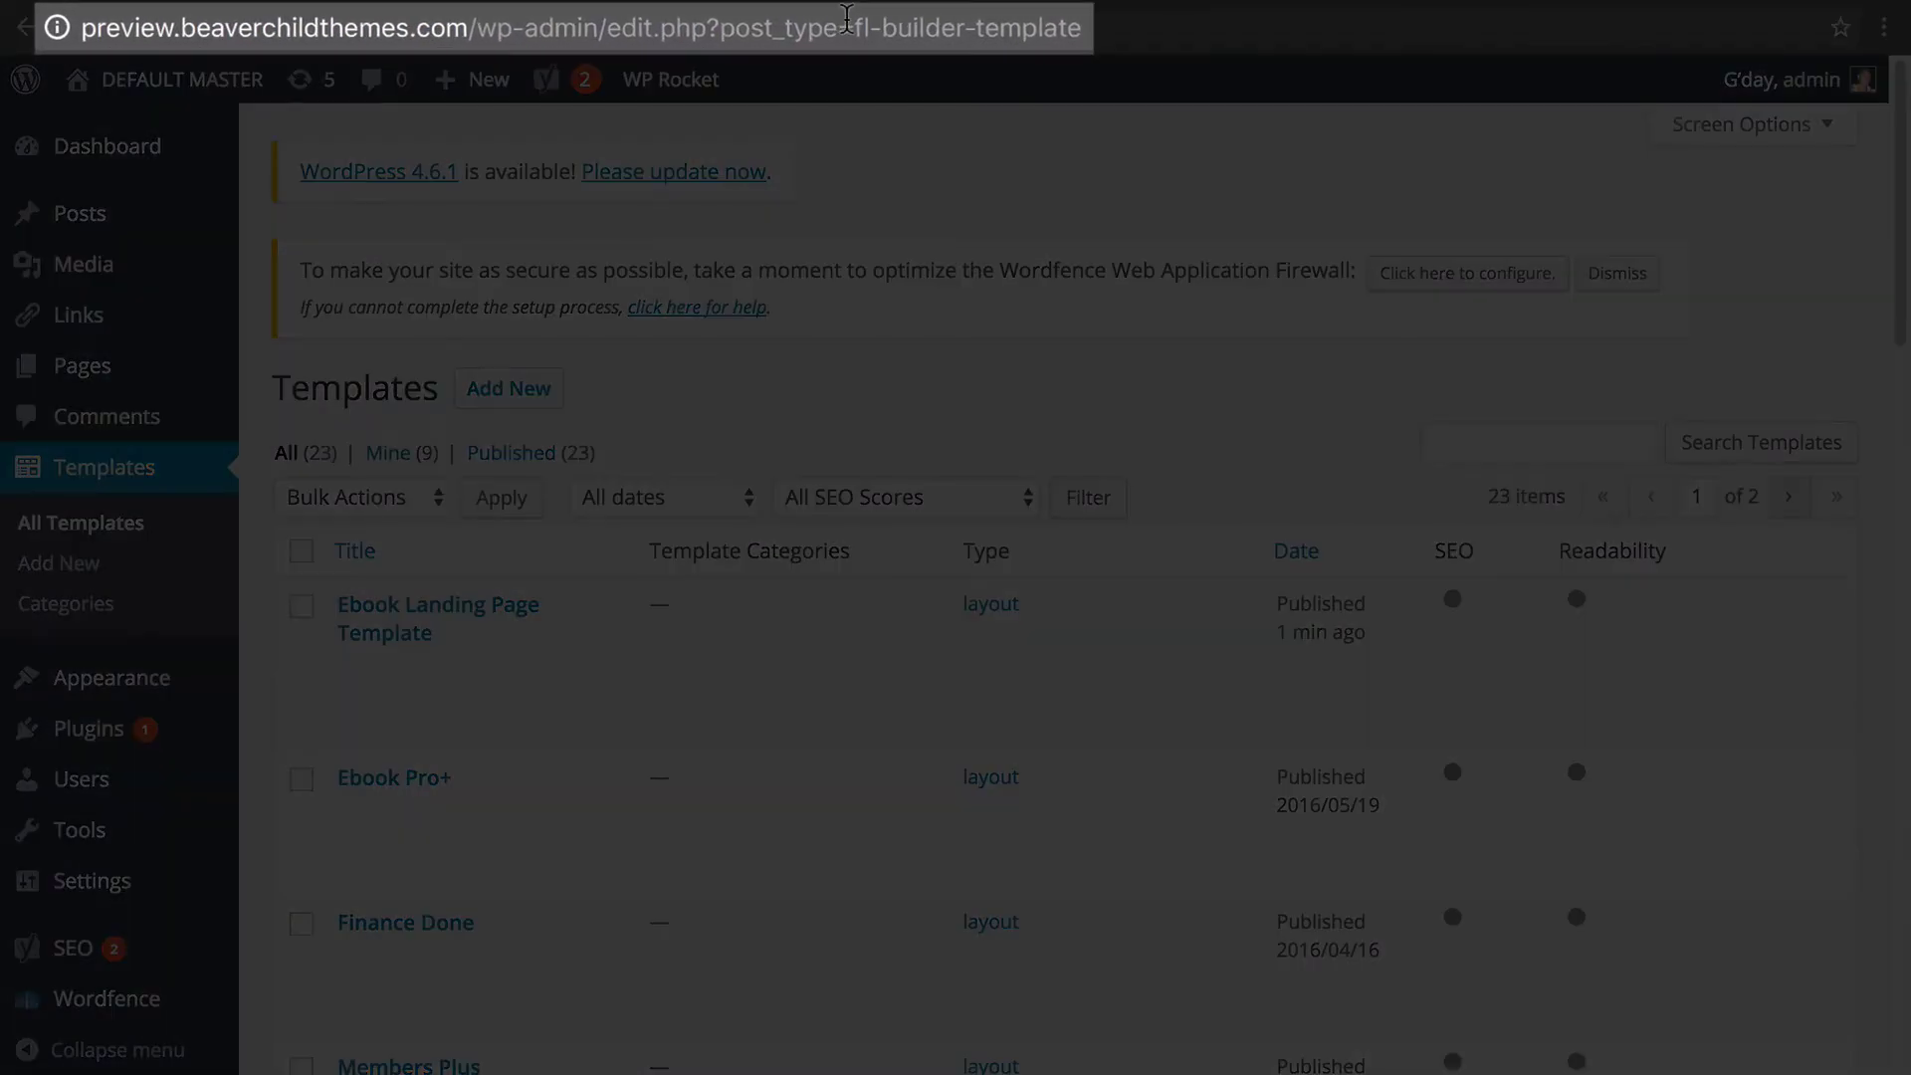
drag(849, 20, 1082, 30)
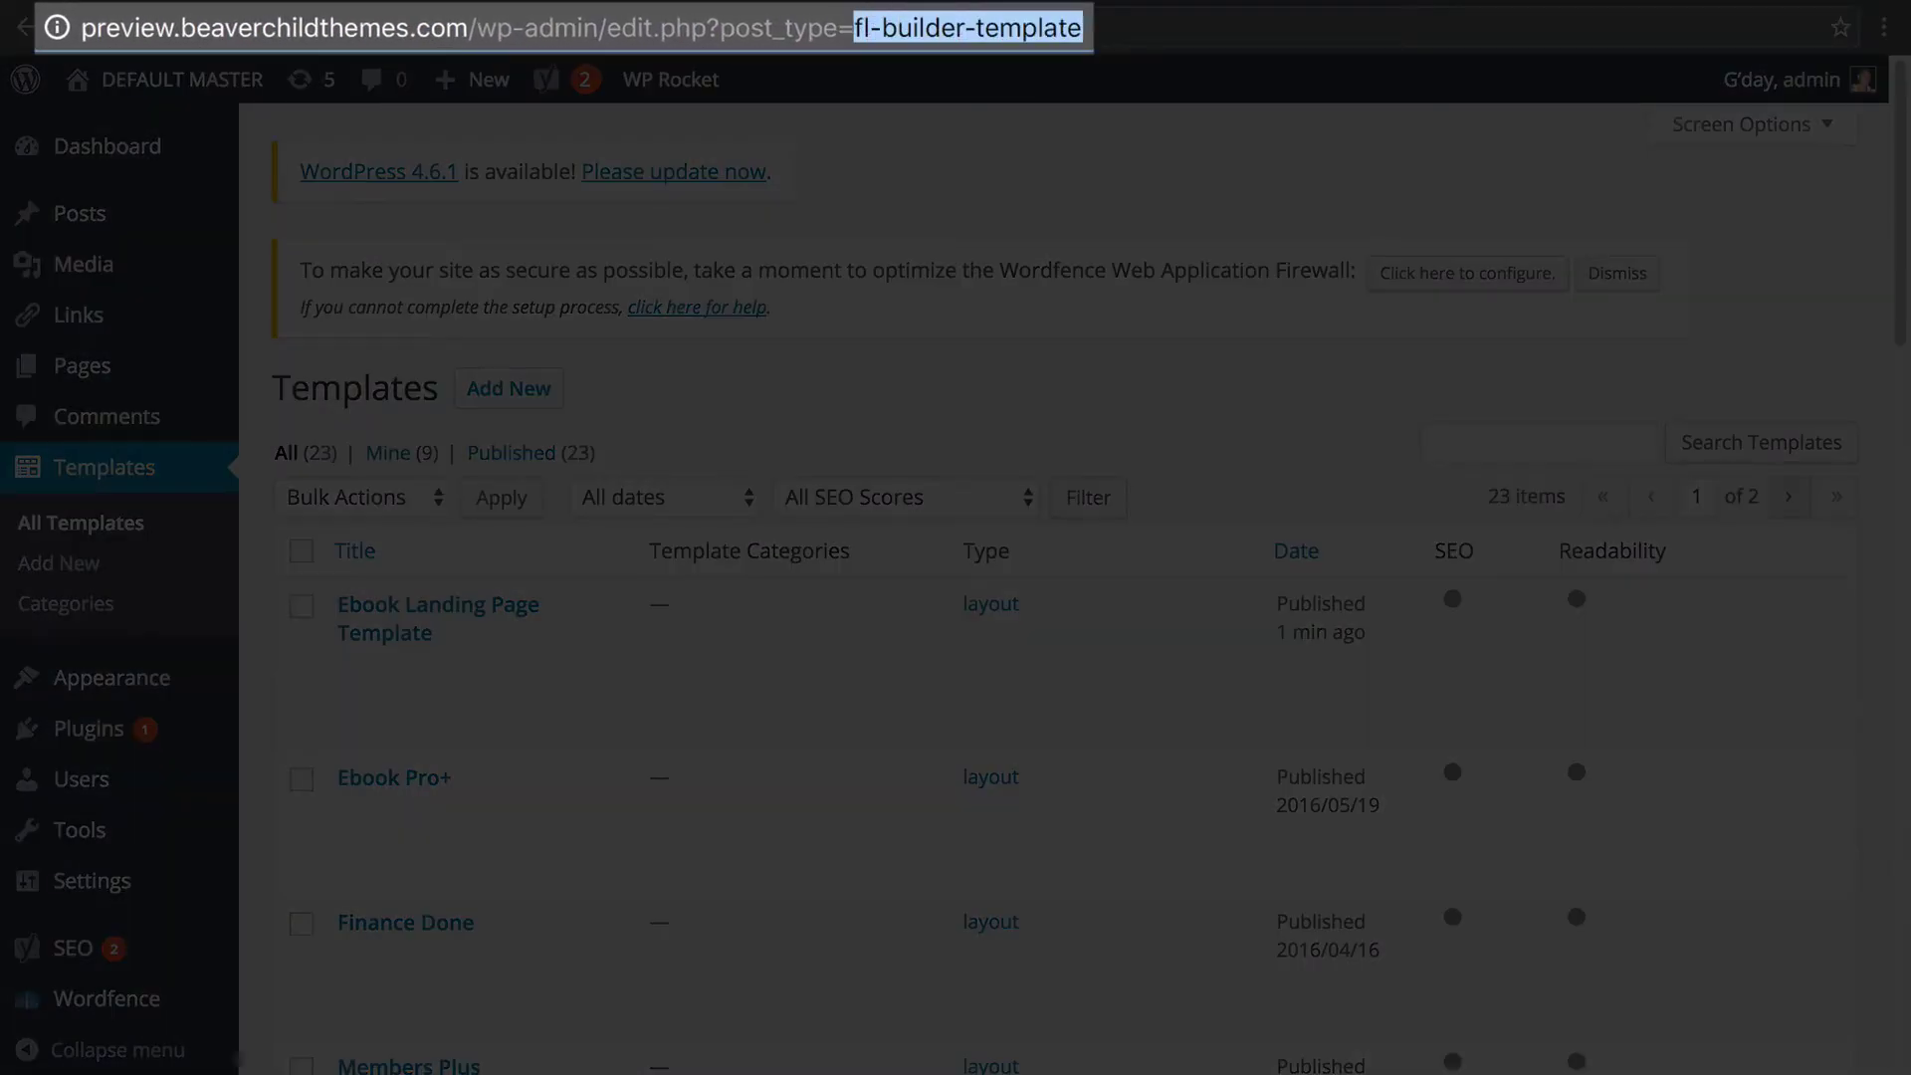
click(1058, 177)
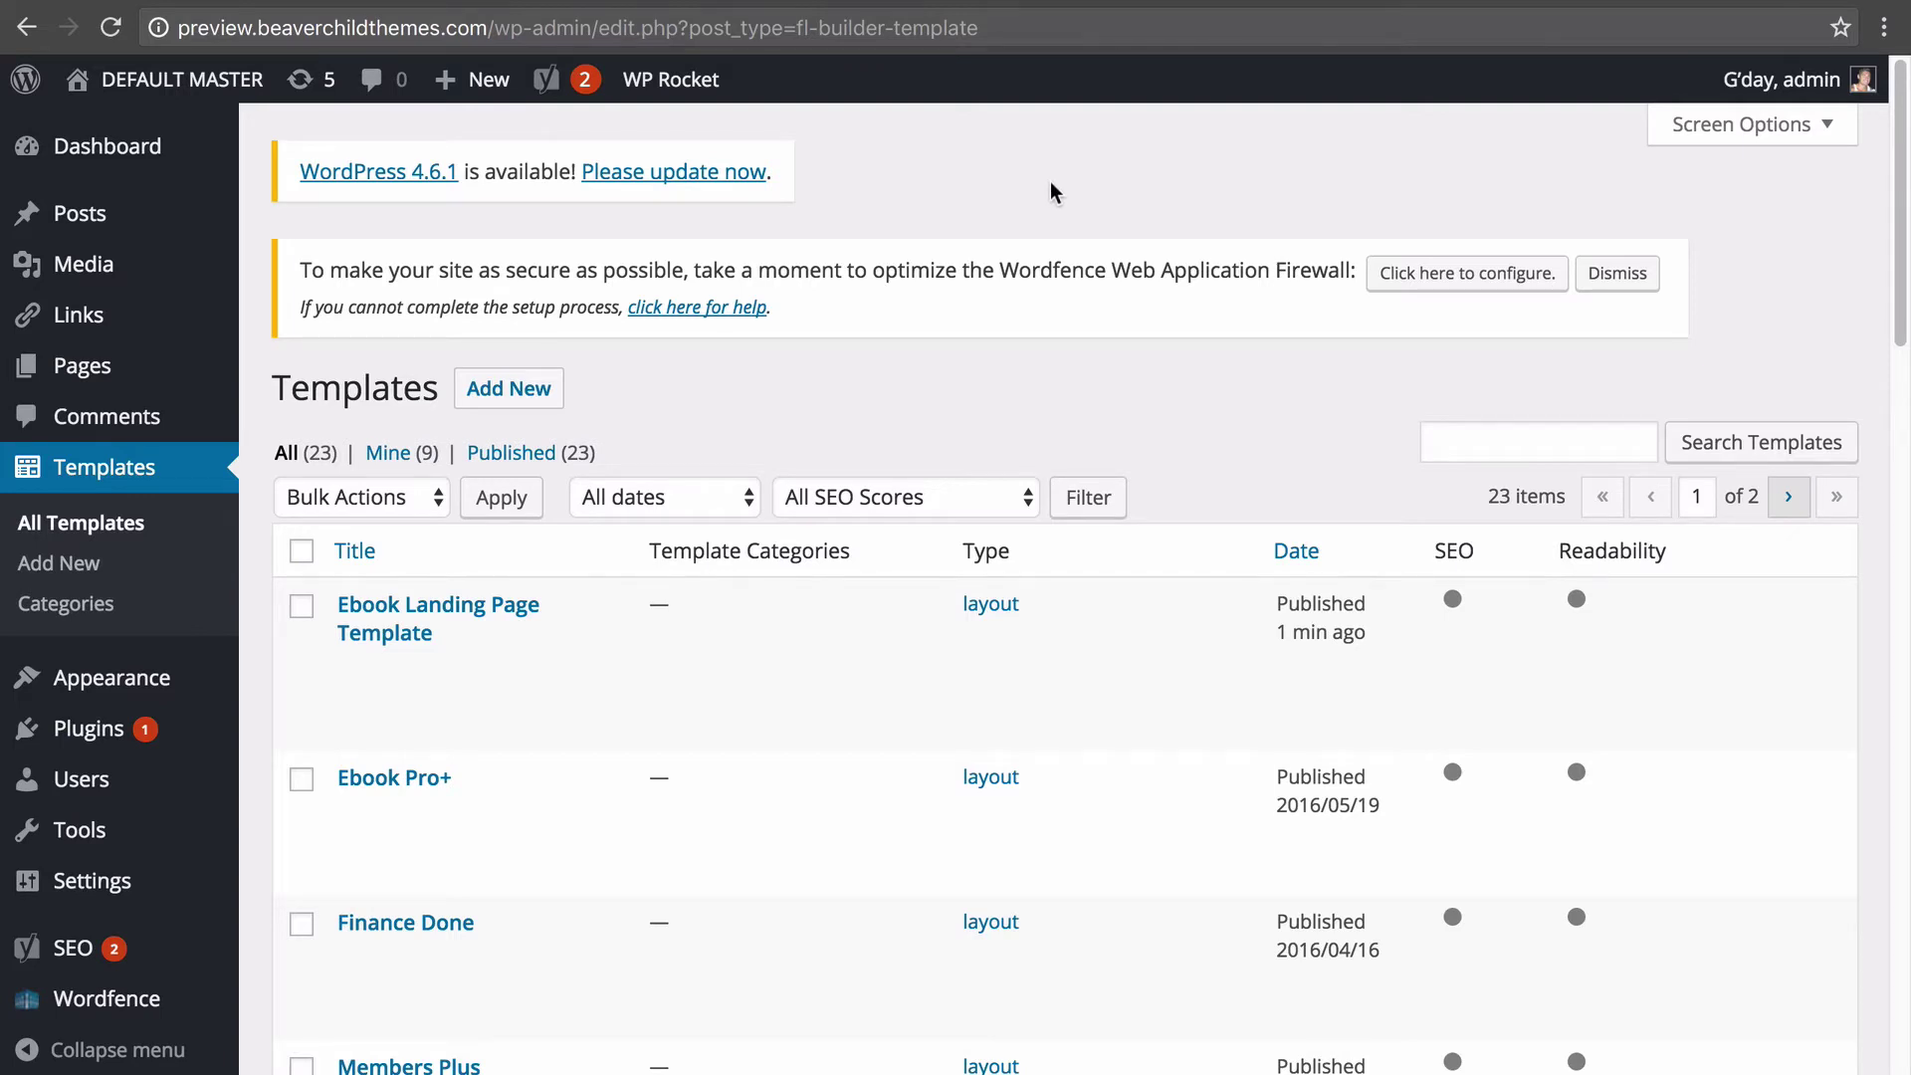
- Open the WordPress Export tool and choose Templates as the content to export
mouse_move(101, 851)
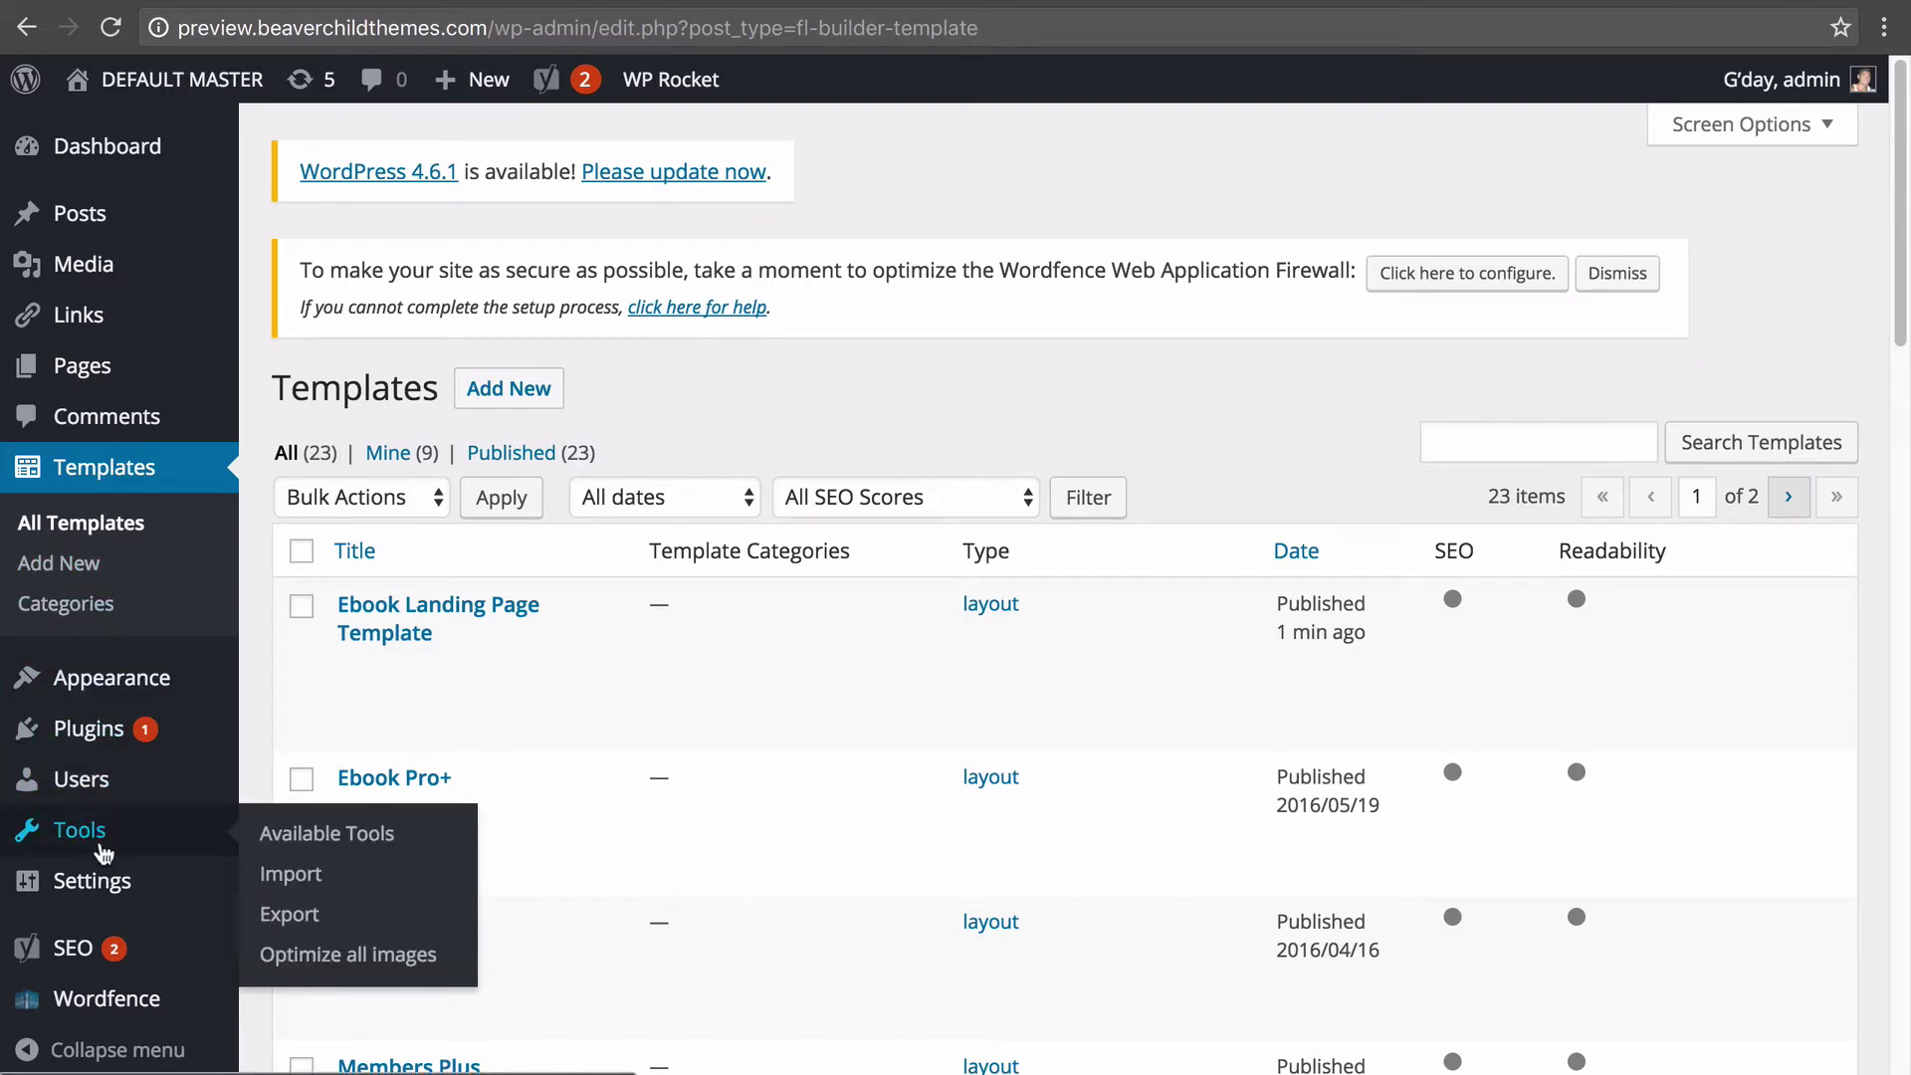
click(286, 918)
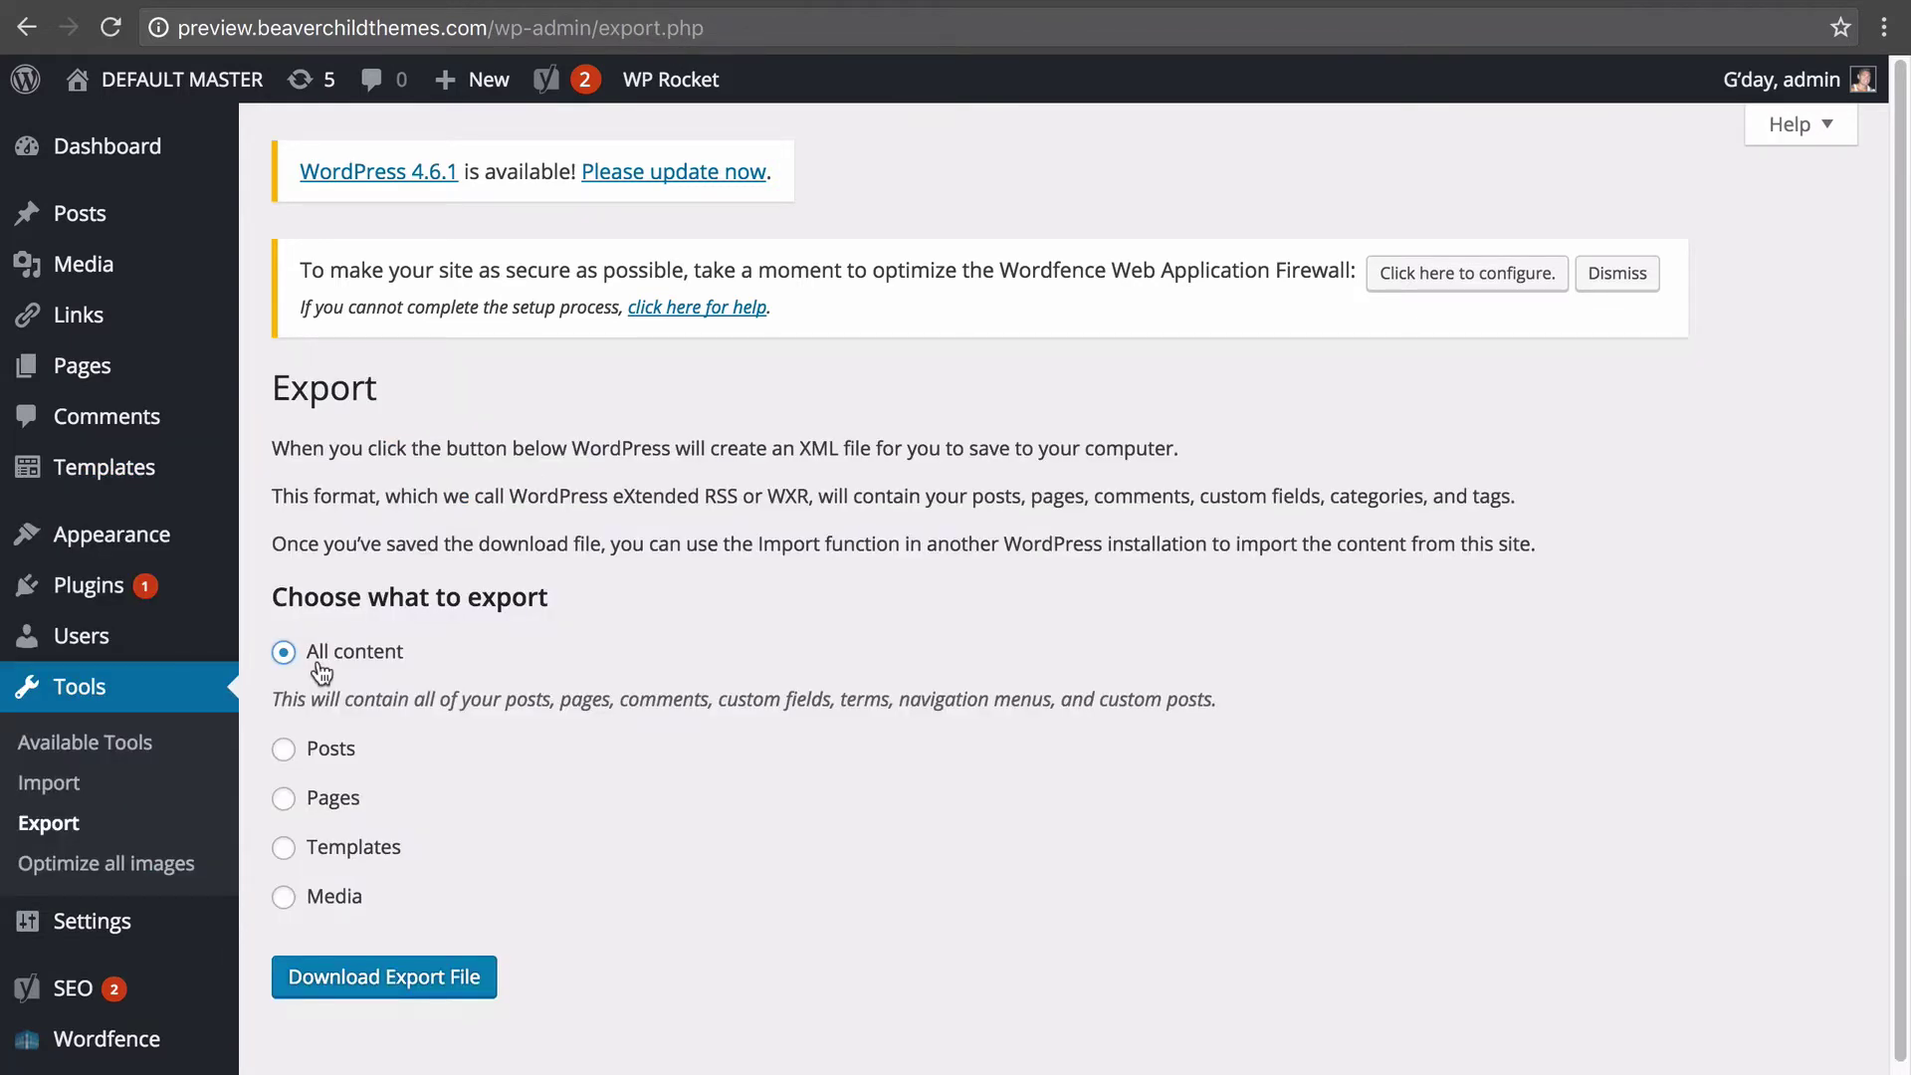
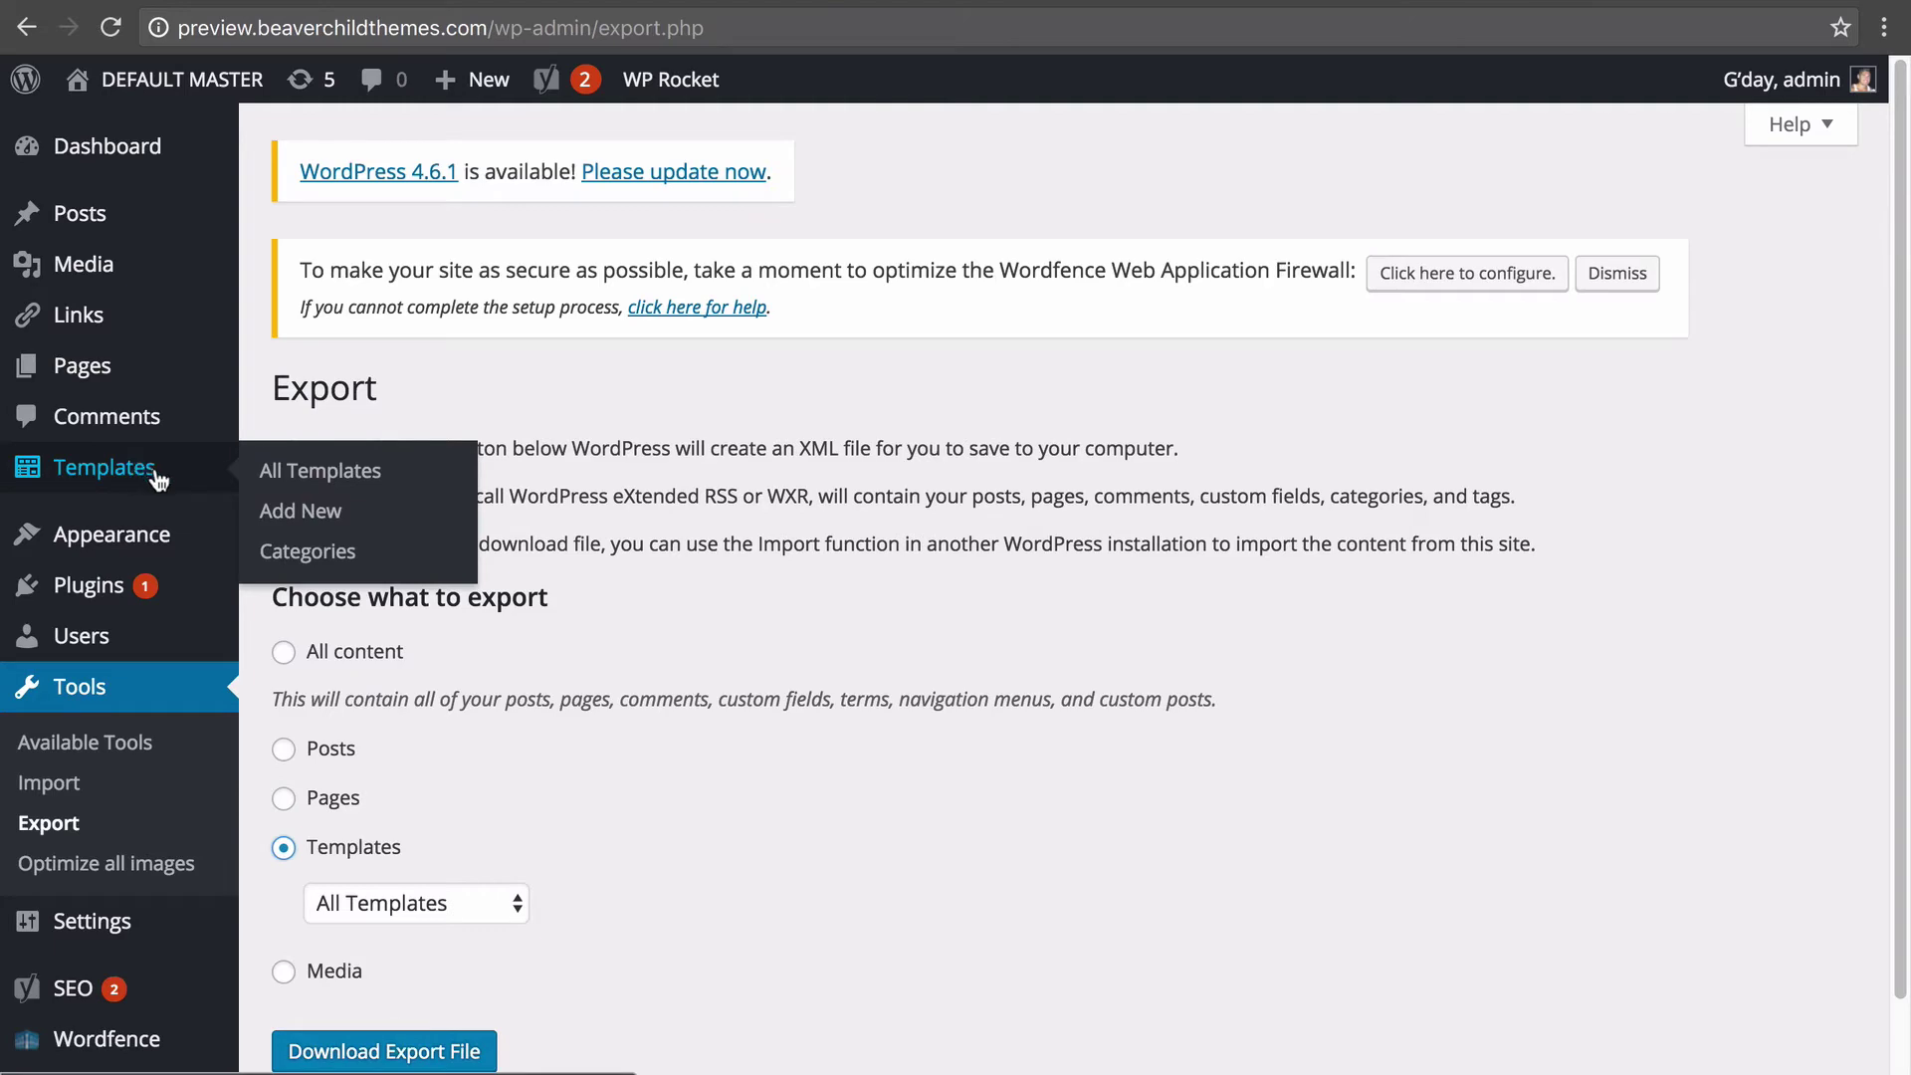
- Open the All Templates list separately from the export page and look through the saved templates
click(304, 485)
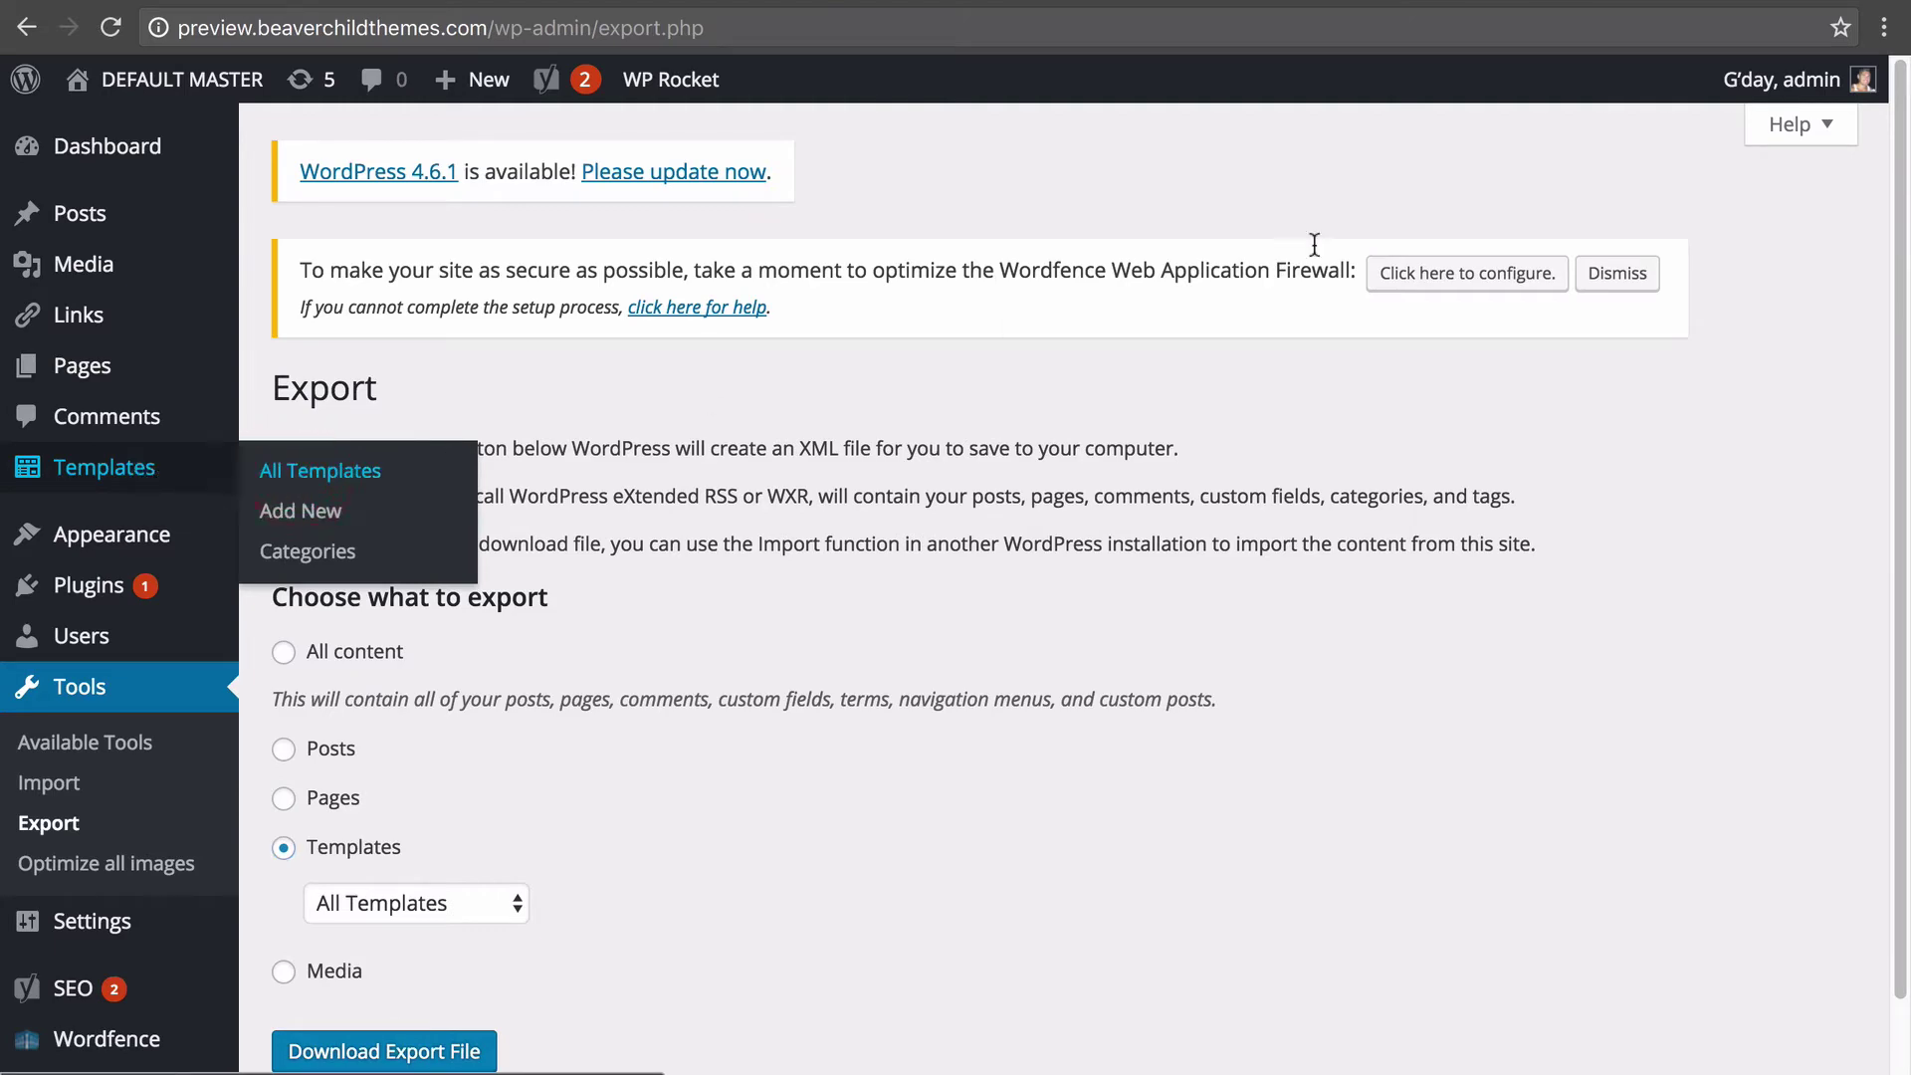
scroll(652, 631, down, 3)
scroll(660, 647, down, 7)
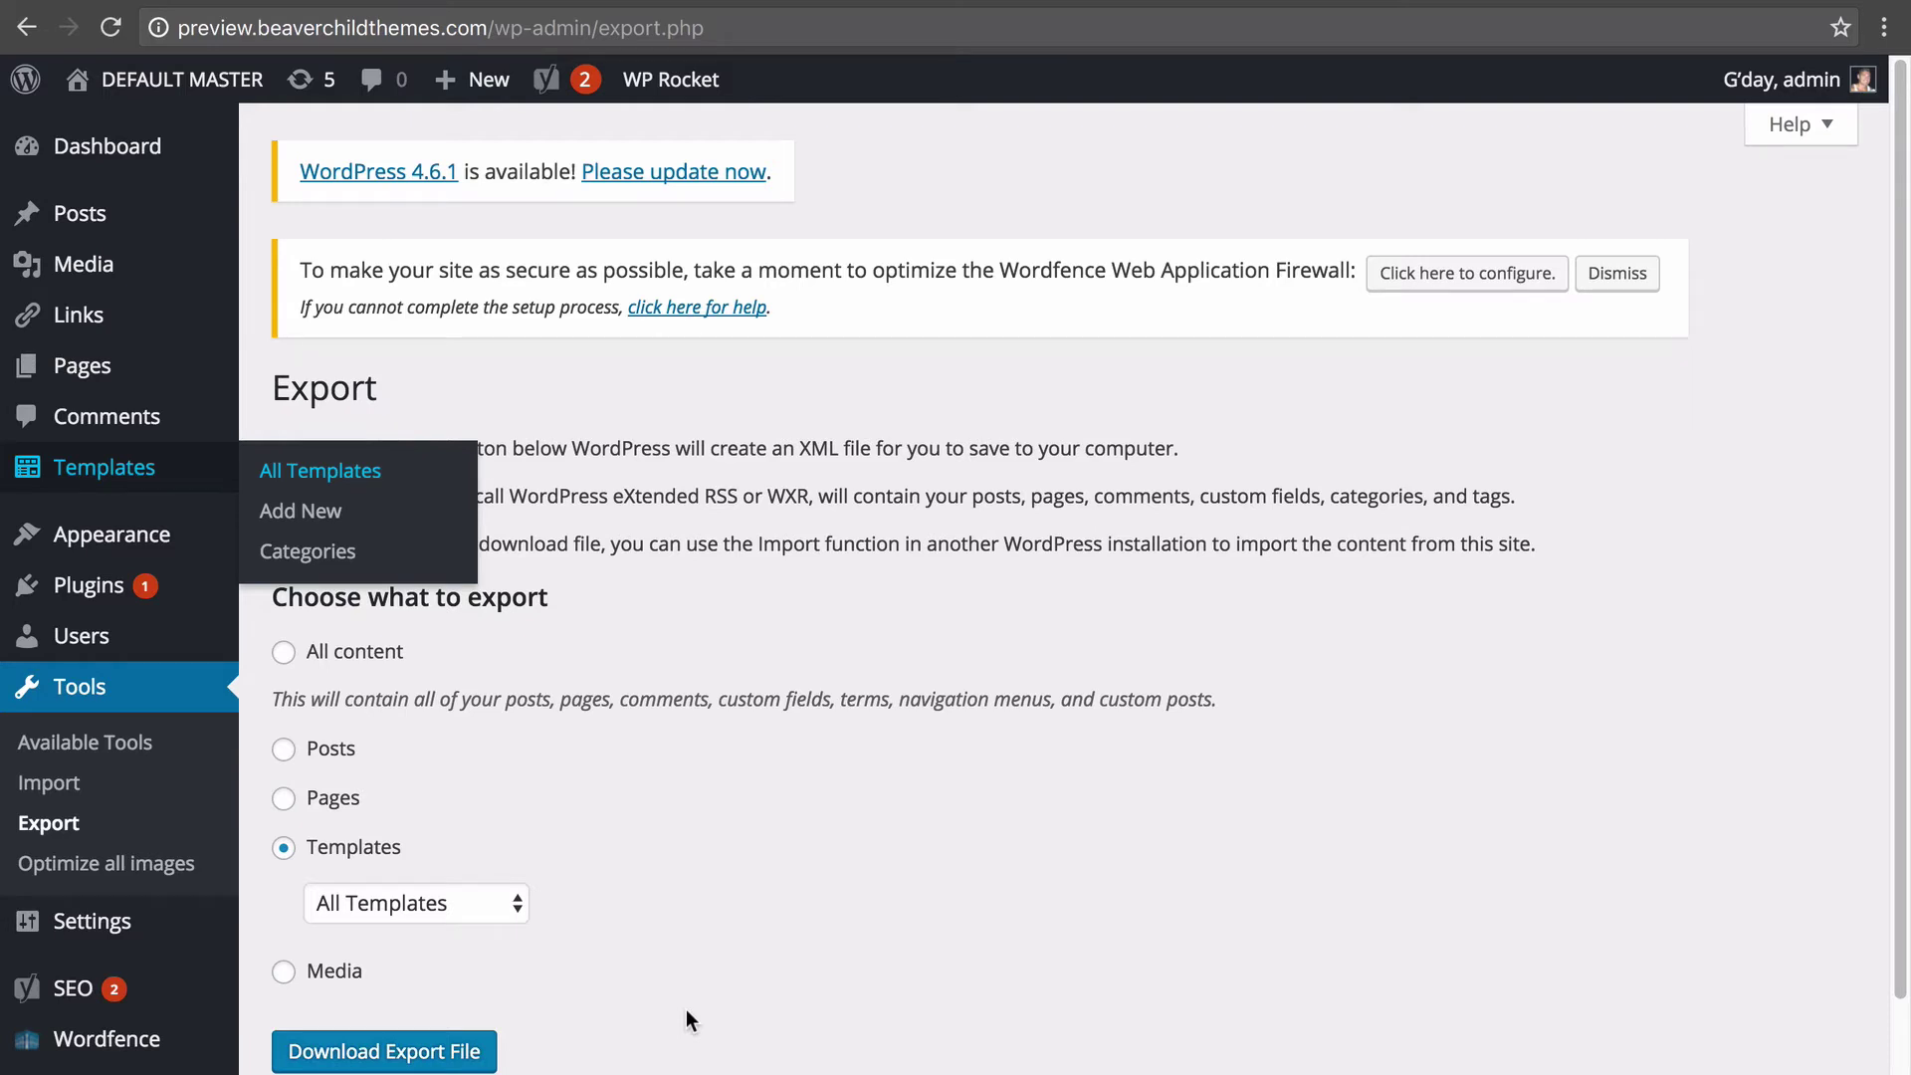
- Limit the template export to Selected Templates and look through the templates offered
click(492, 905)
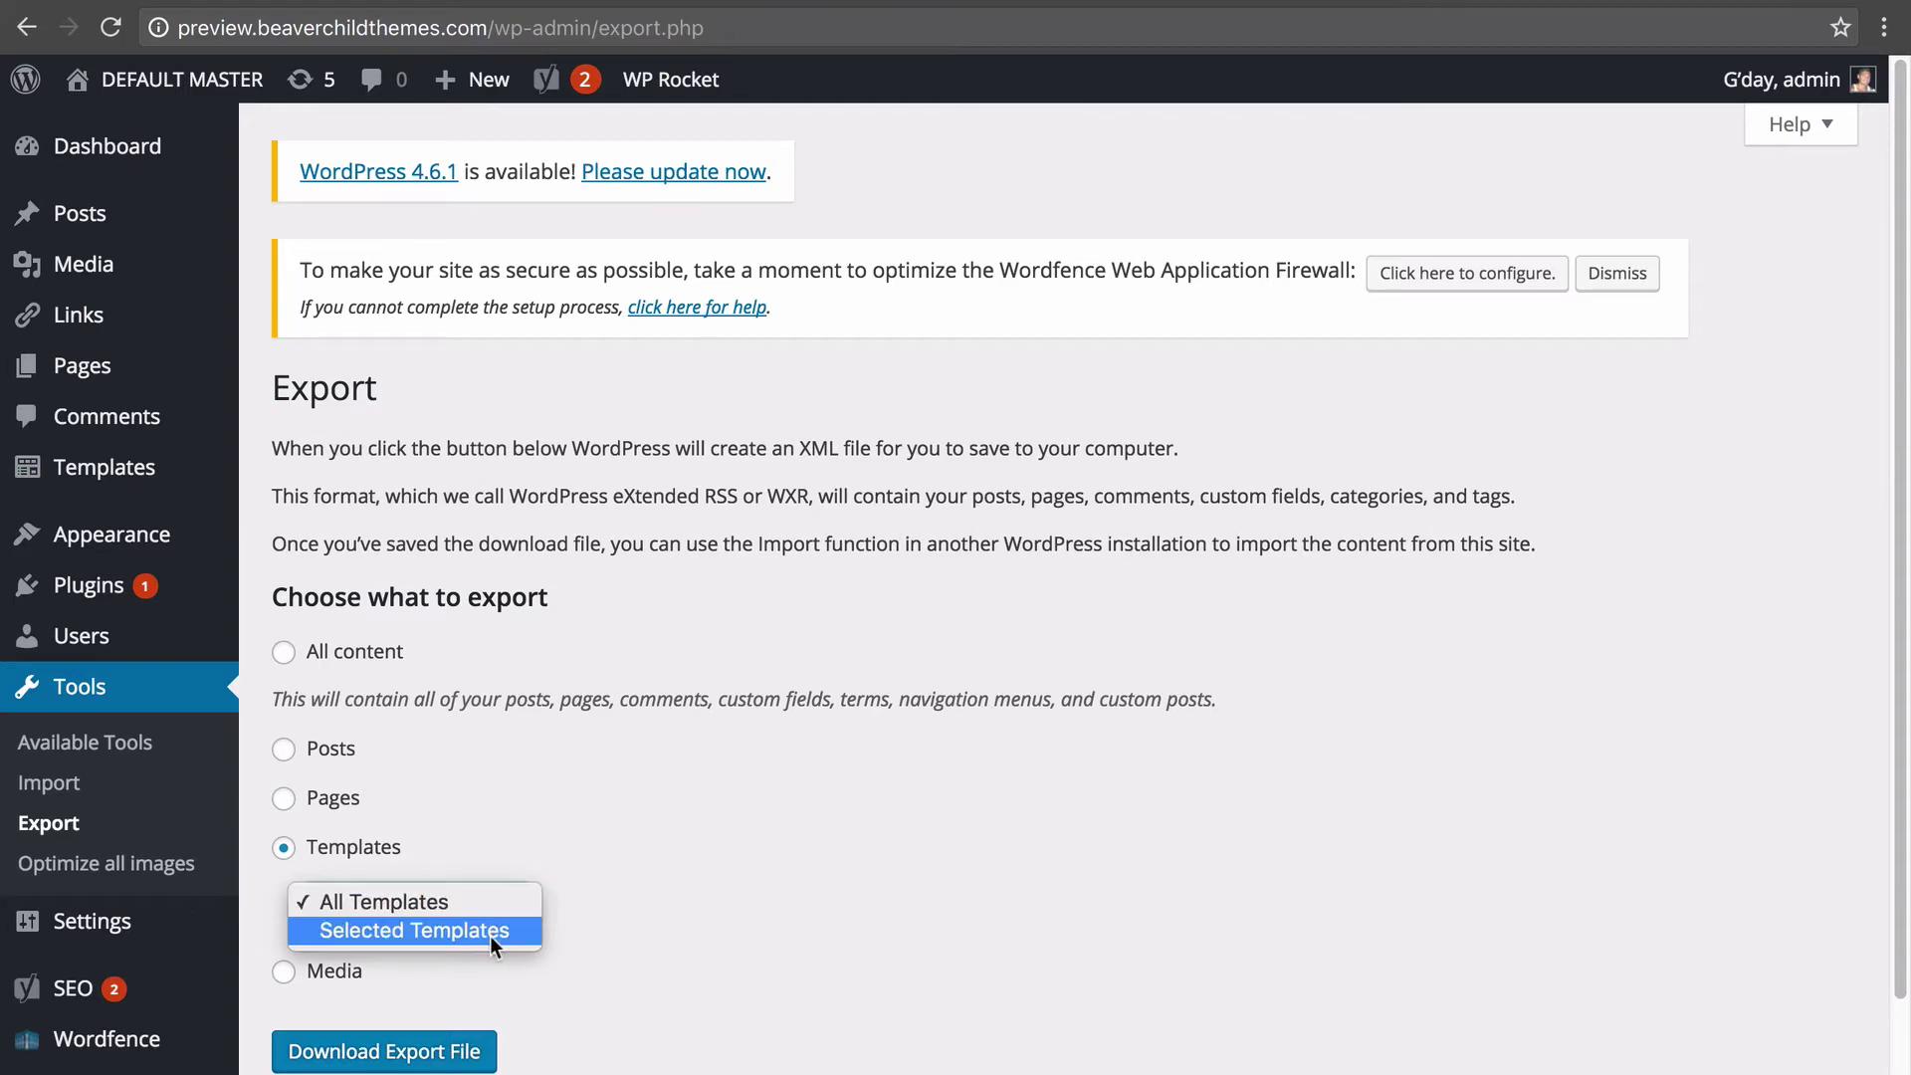
click(490, 931)
scroll(587, 971, down, 3)
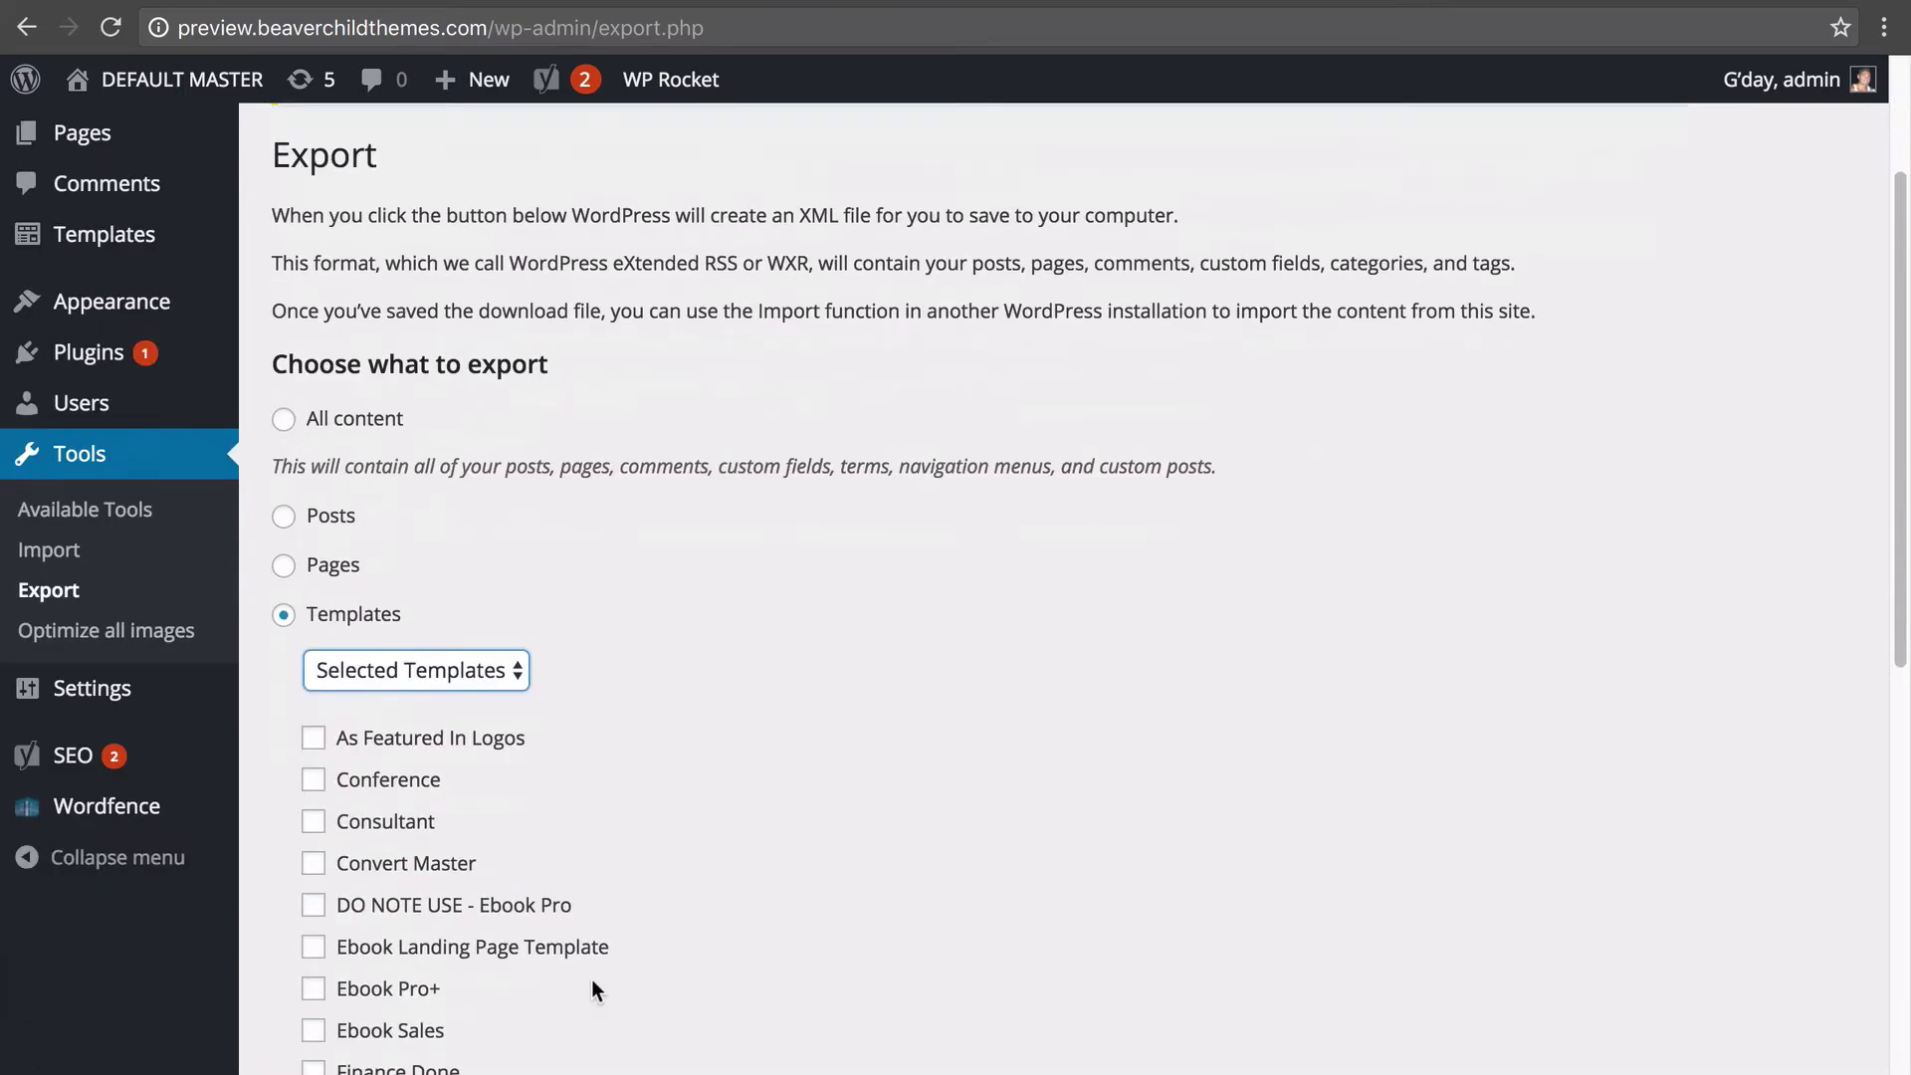
scroll(591, 979, down, 5)
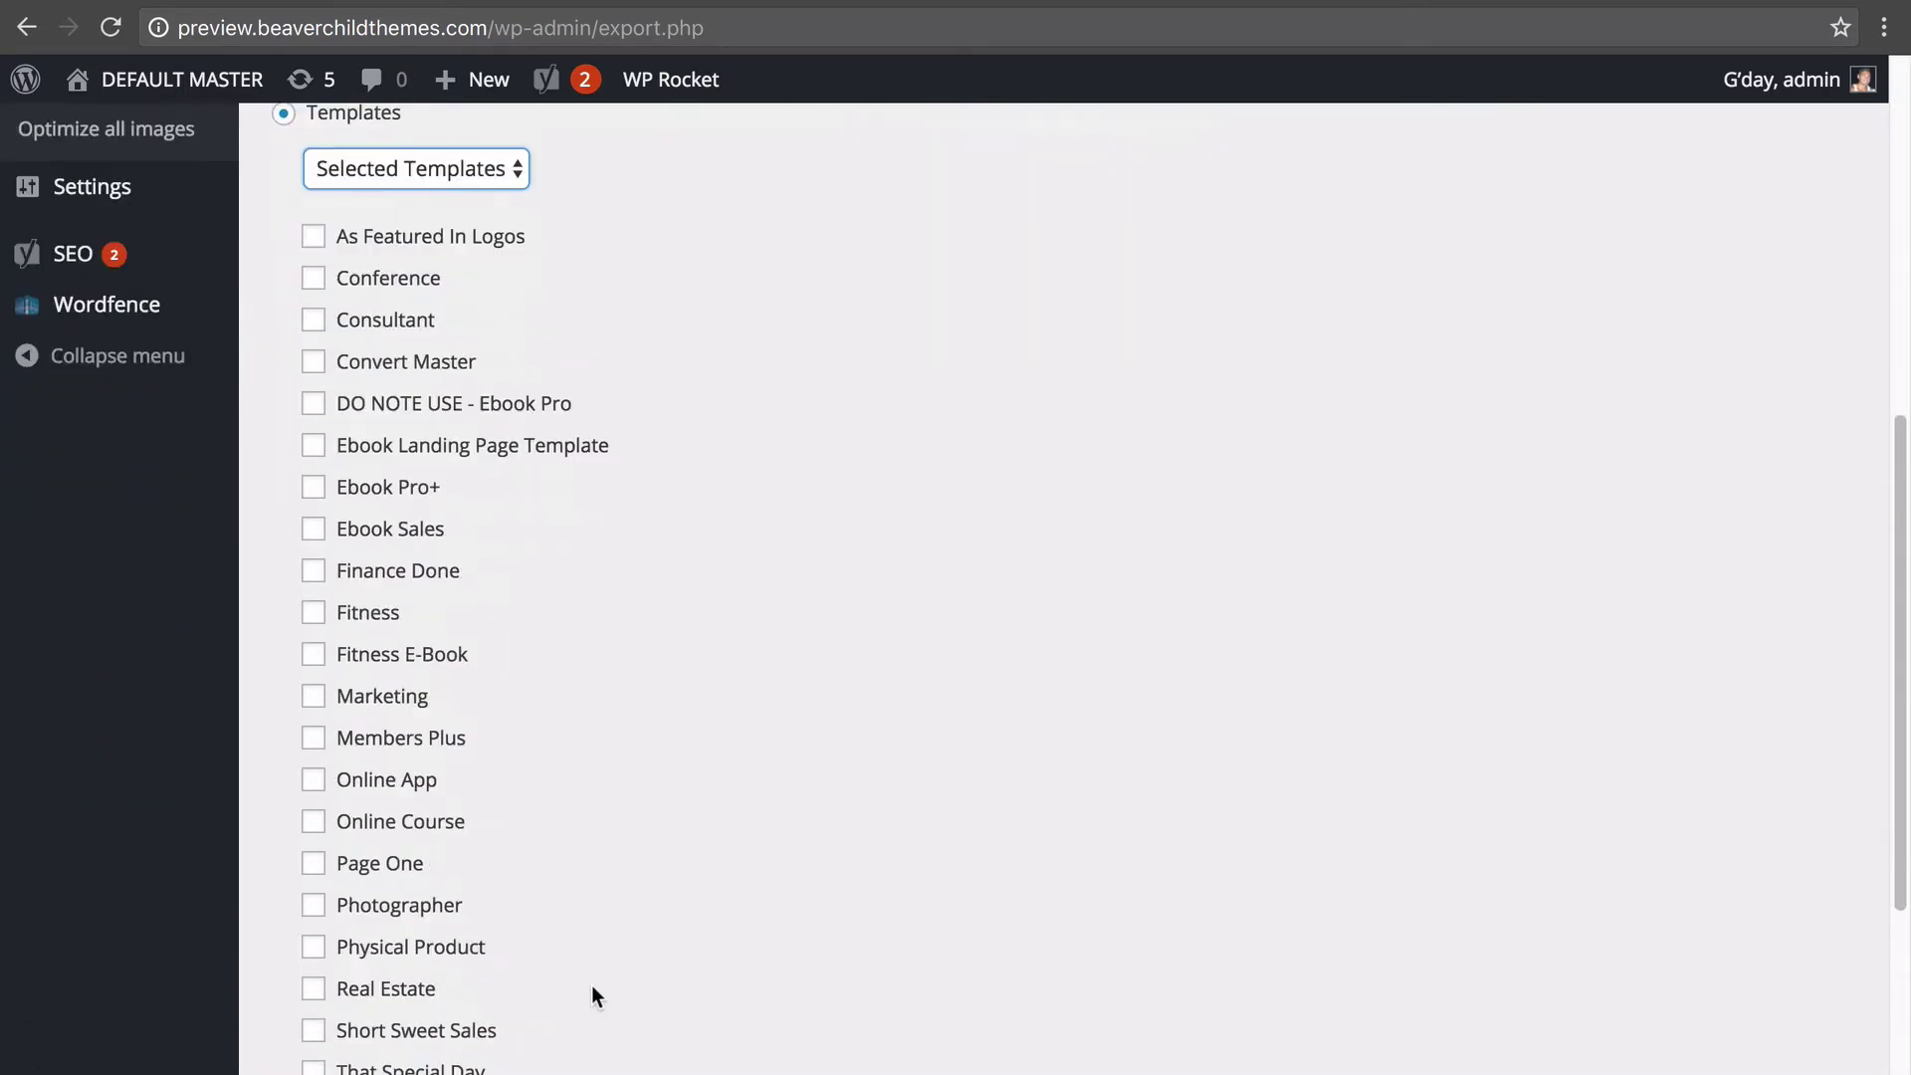
scroll(591, 984, up, 4)
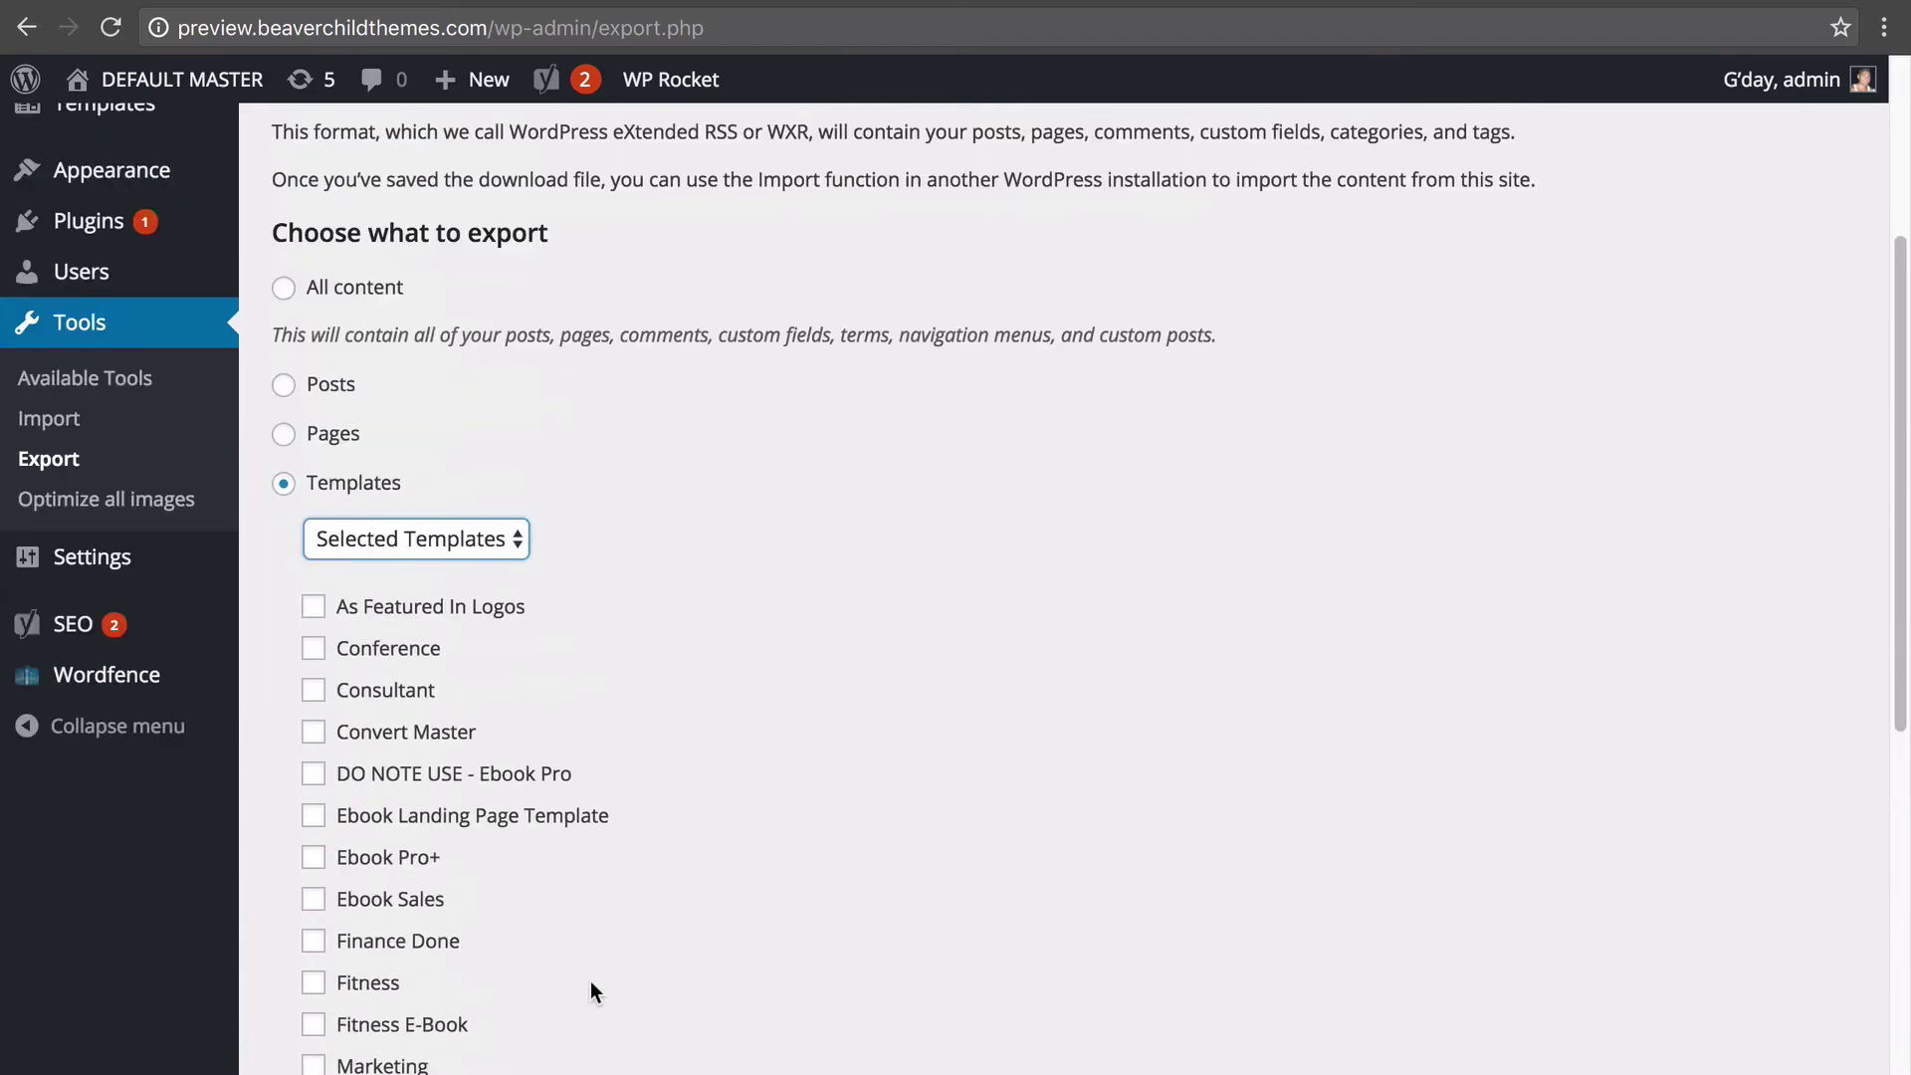
scroll(600, 911, up, 4)
mouse_move(228, 479)
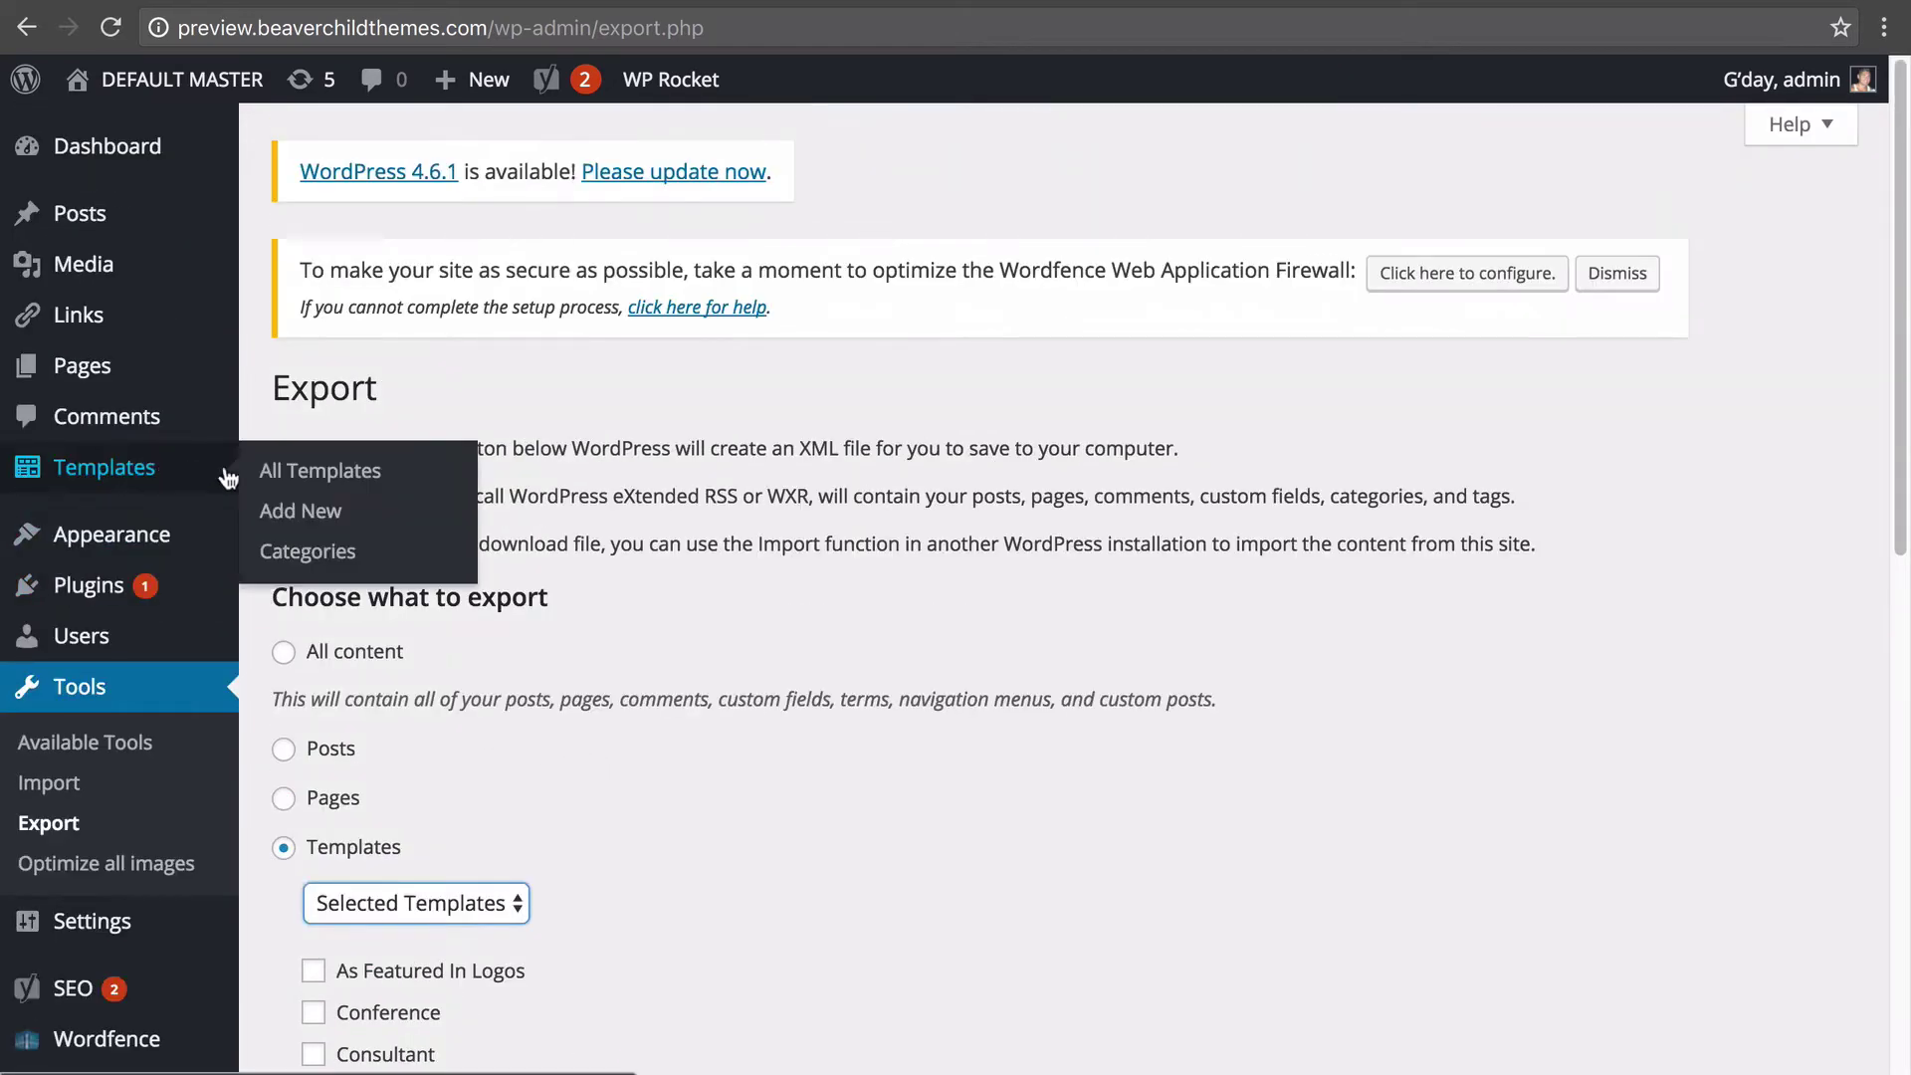
scroll(993, 786, down, 8)
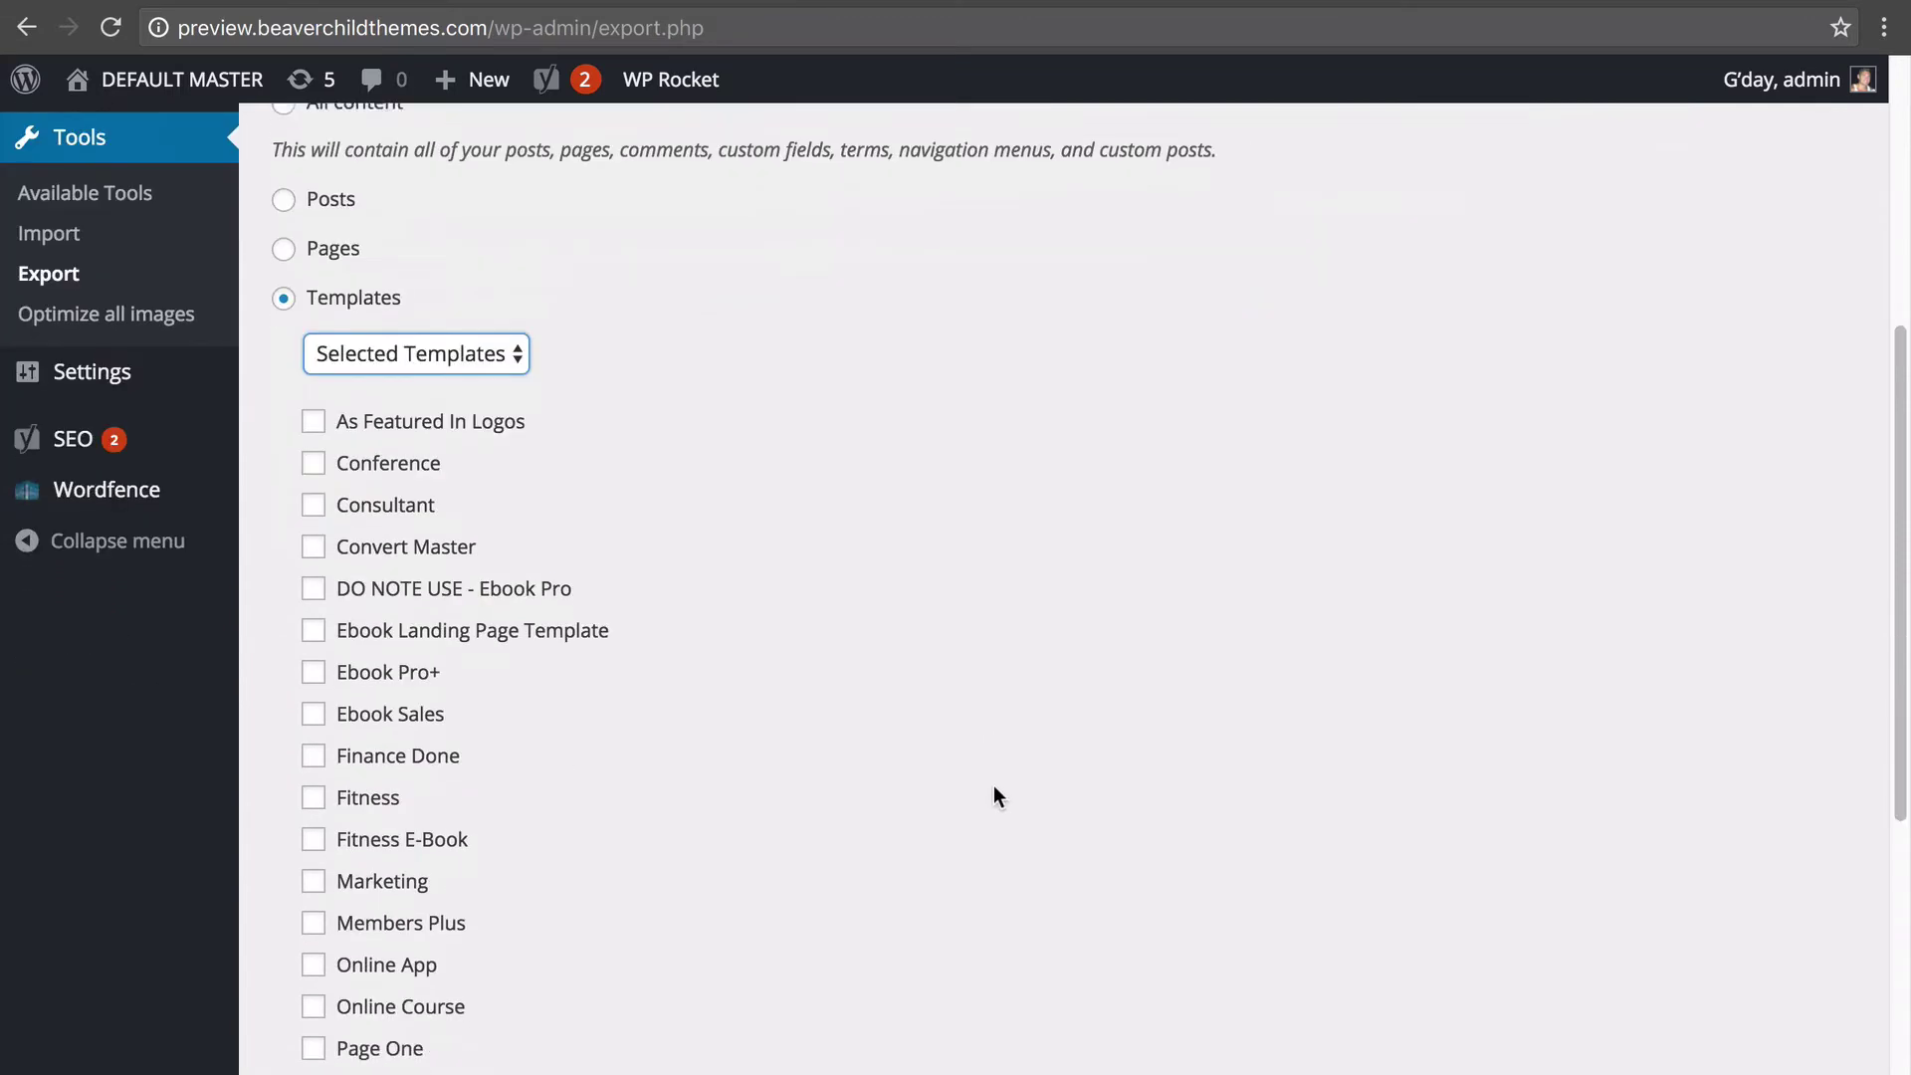
- Include the Ebook Landing Page Template, Finance Done, Fitness and Fitness E-Book templates in the export
click(320, 416)
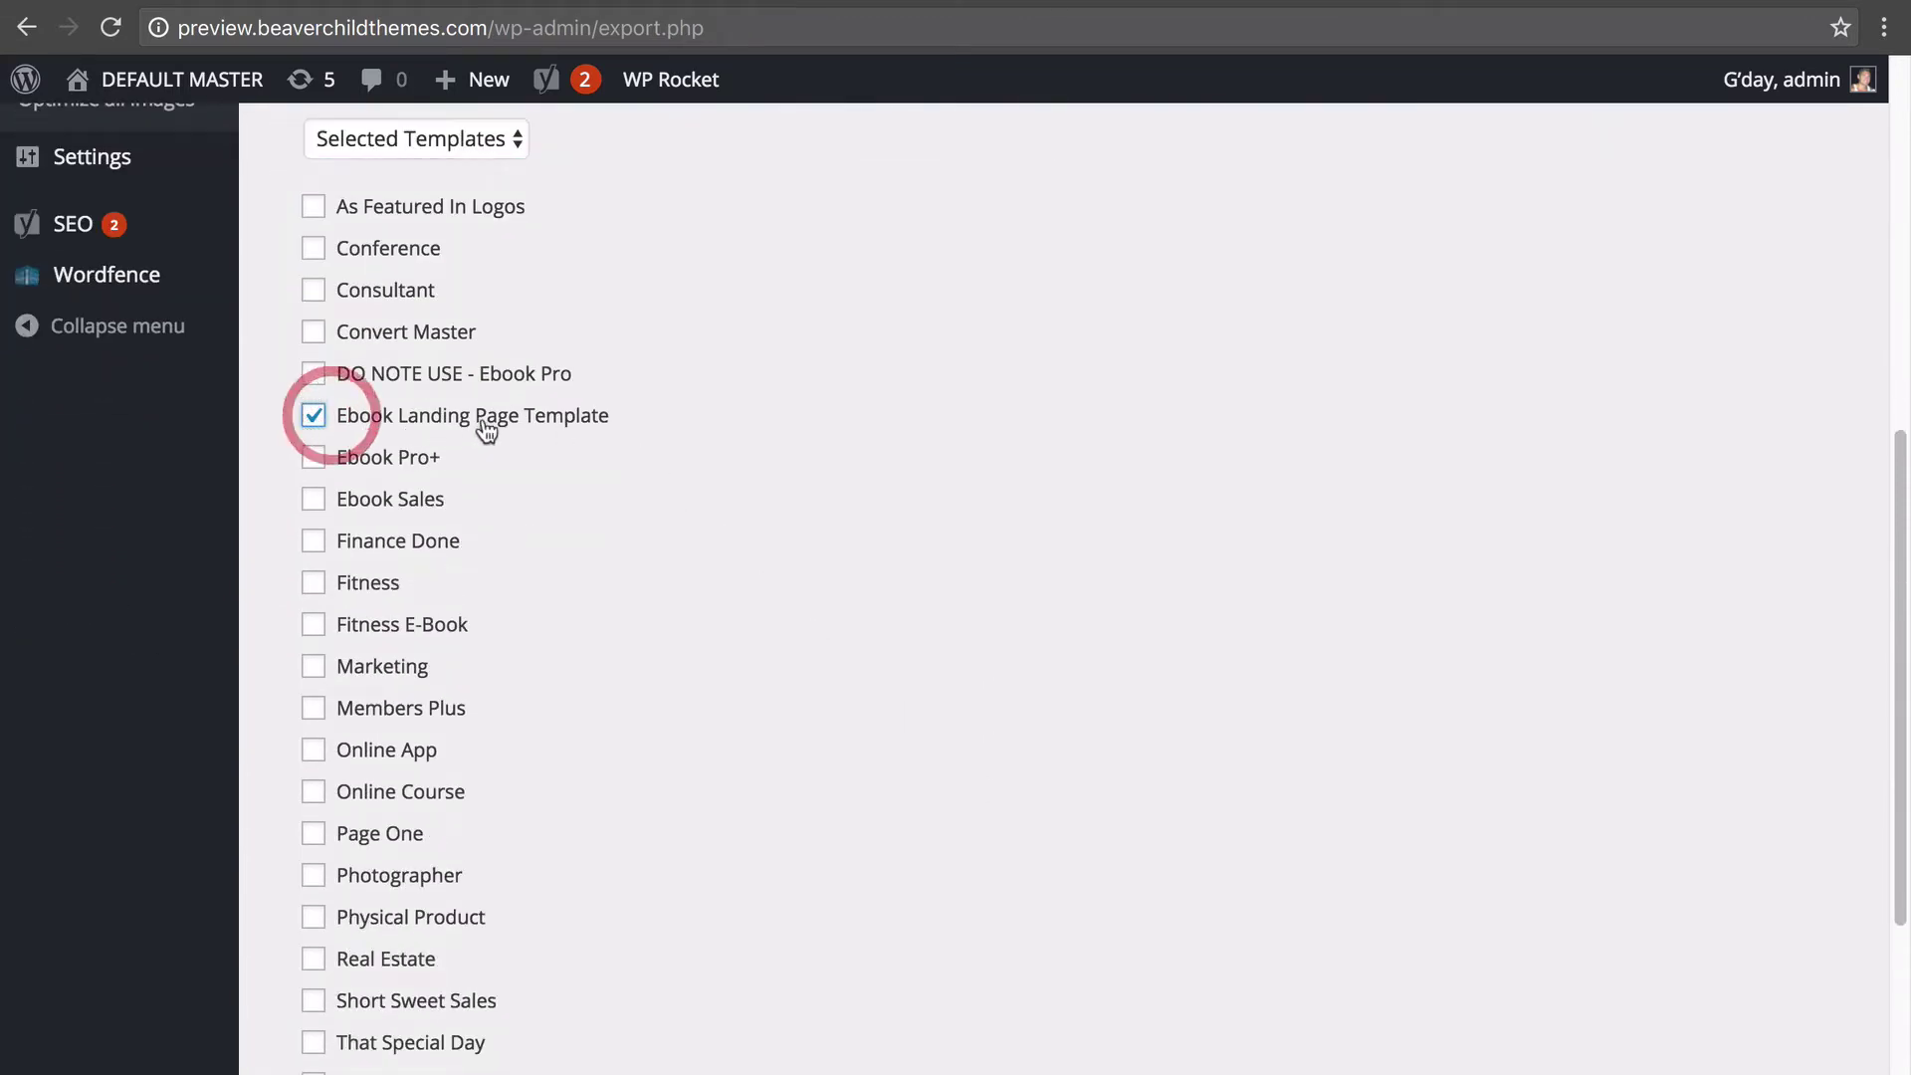
click(384, 557)
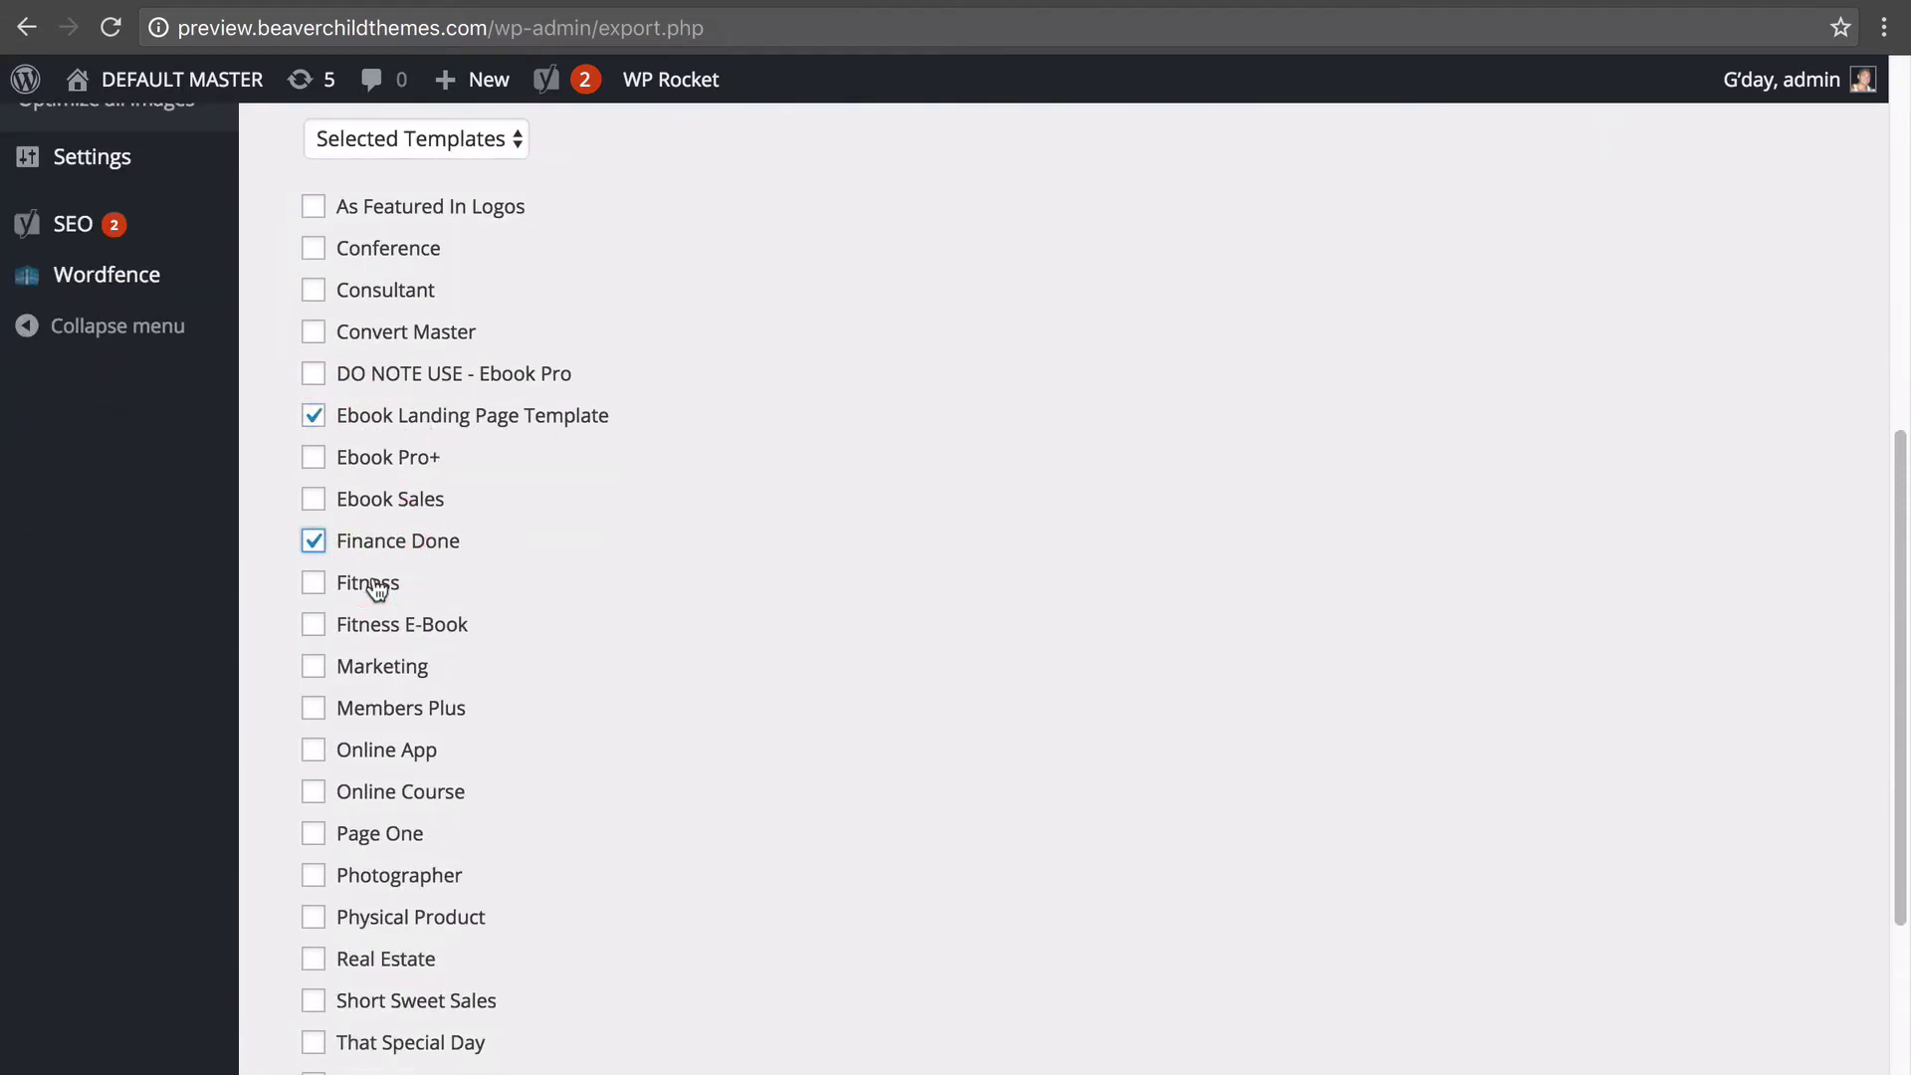
click(377, 587)
click(397, 627)
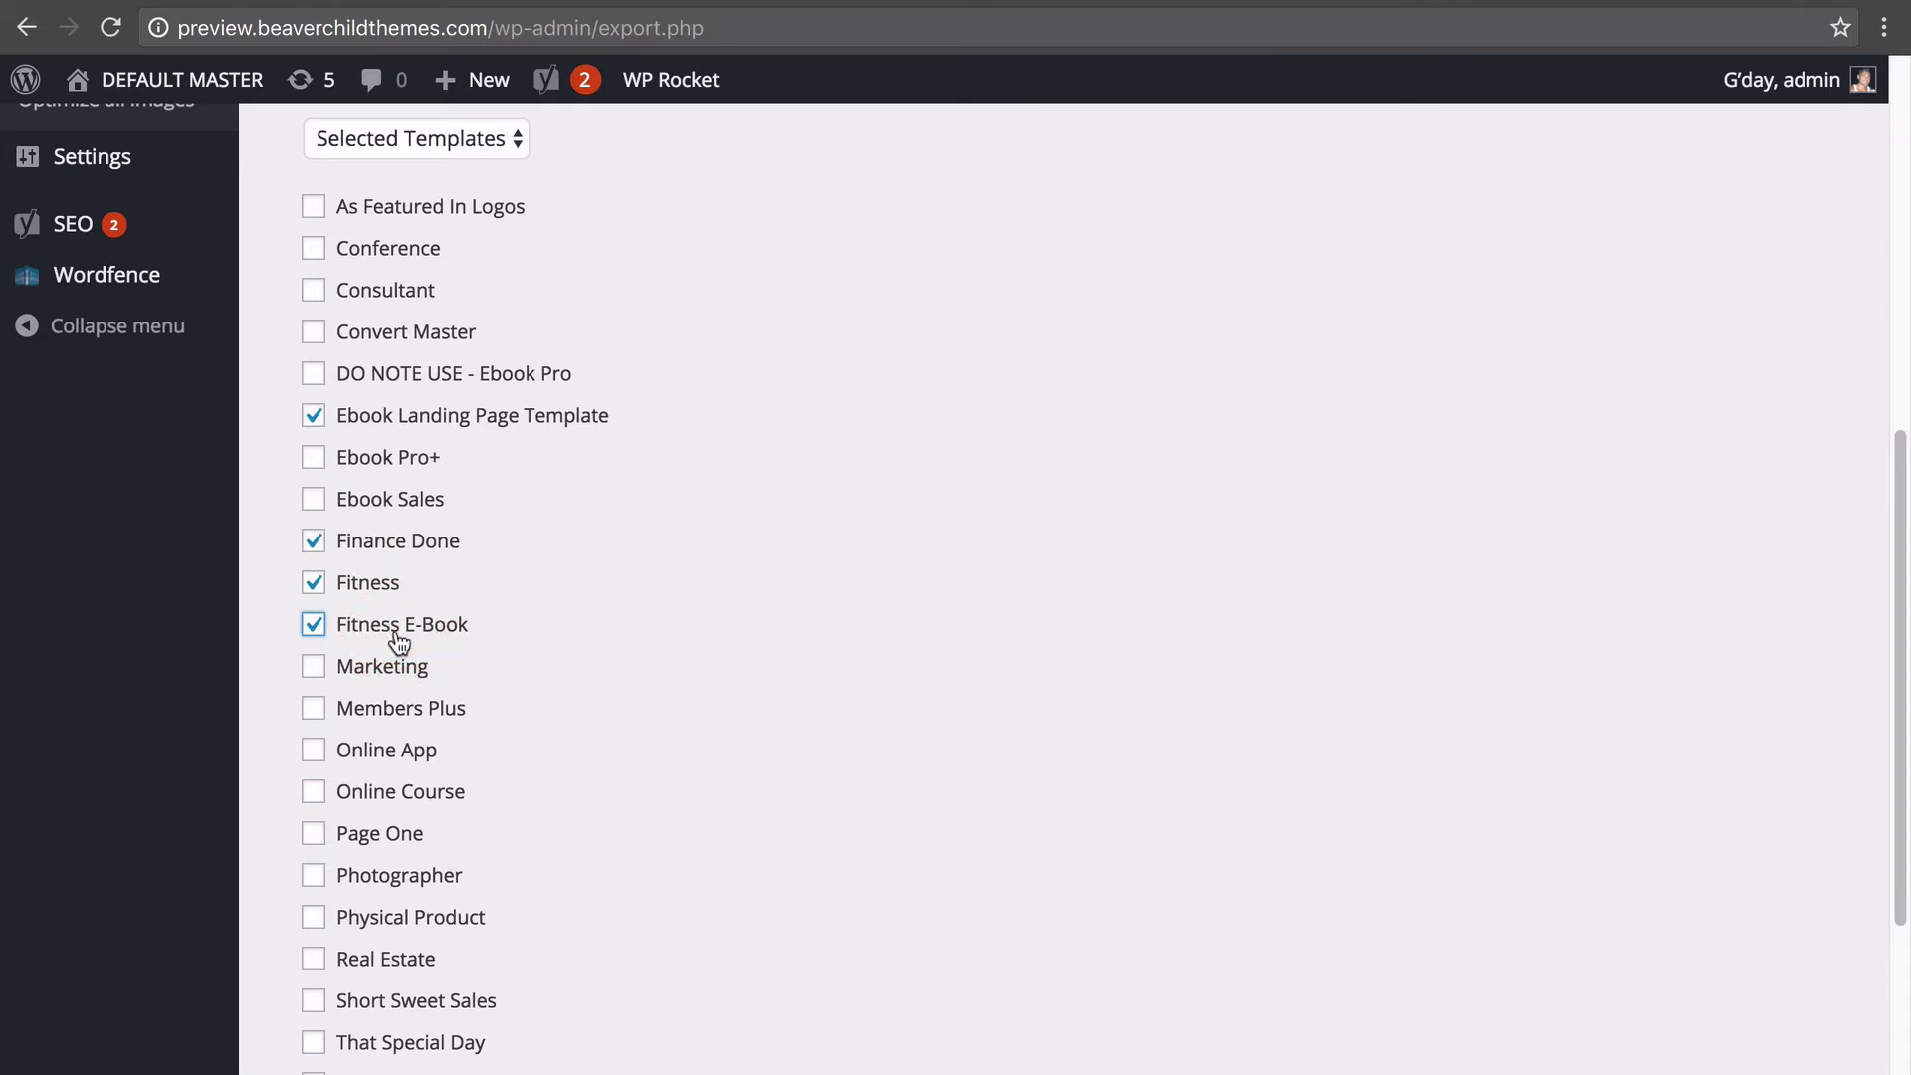
- Exclude Fitness E-Book, Fitness and Finance Done from the export, keeping only the Ebook Landing Page Template
click(398, 640)
click(384, 587)
click(350, 557)
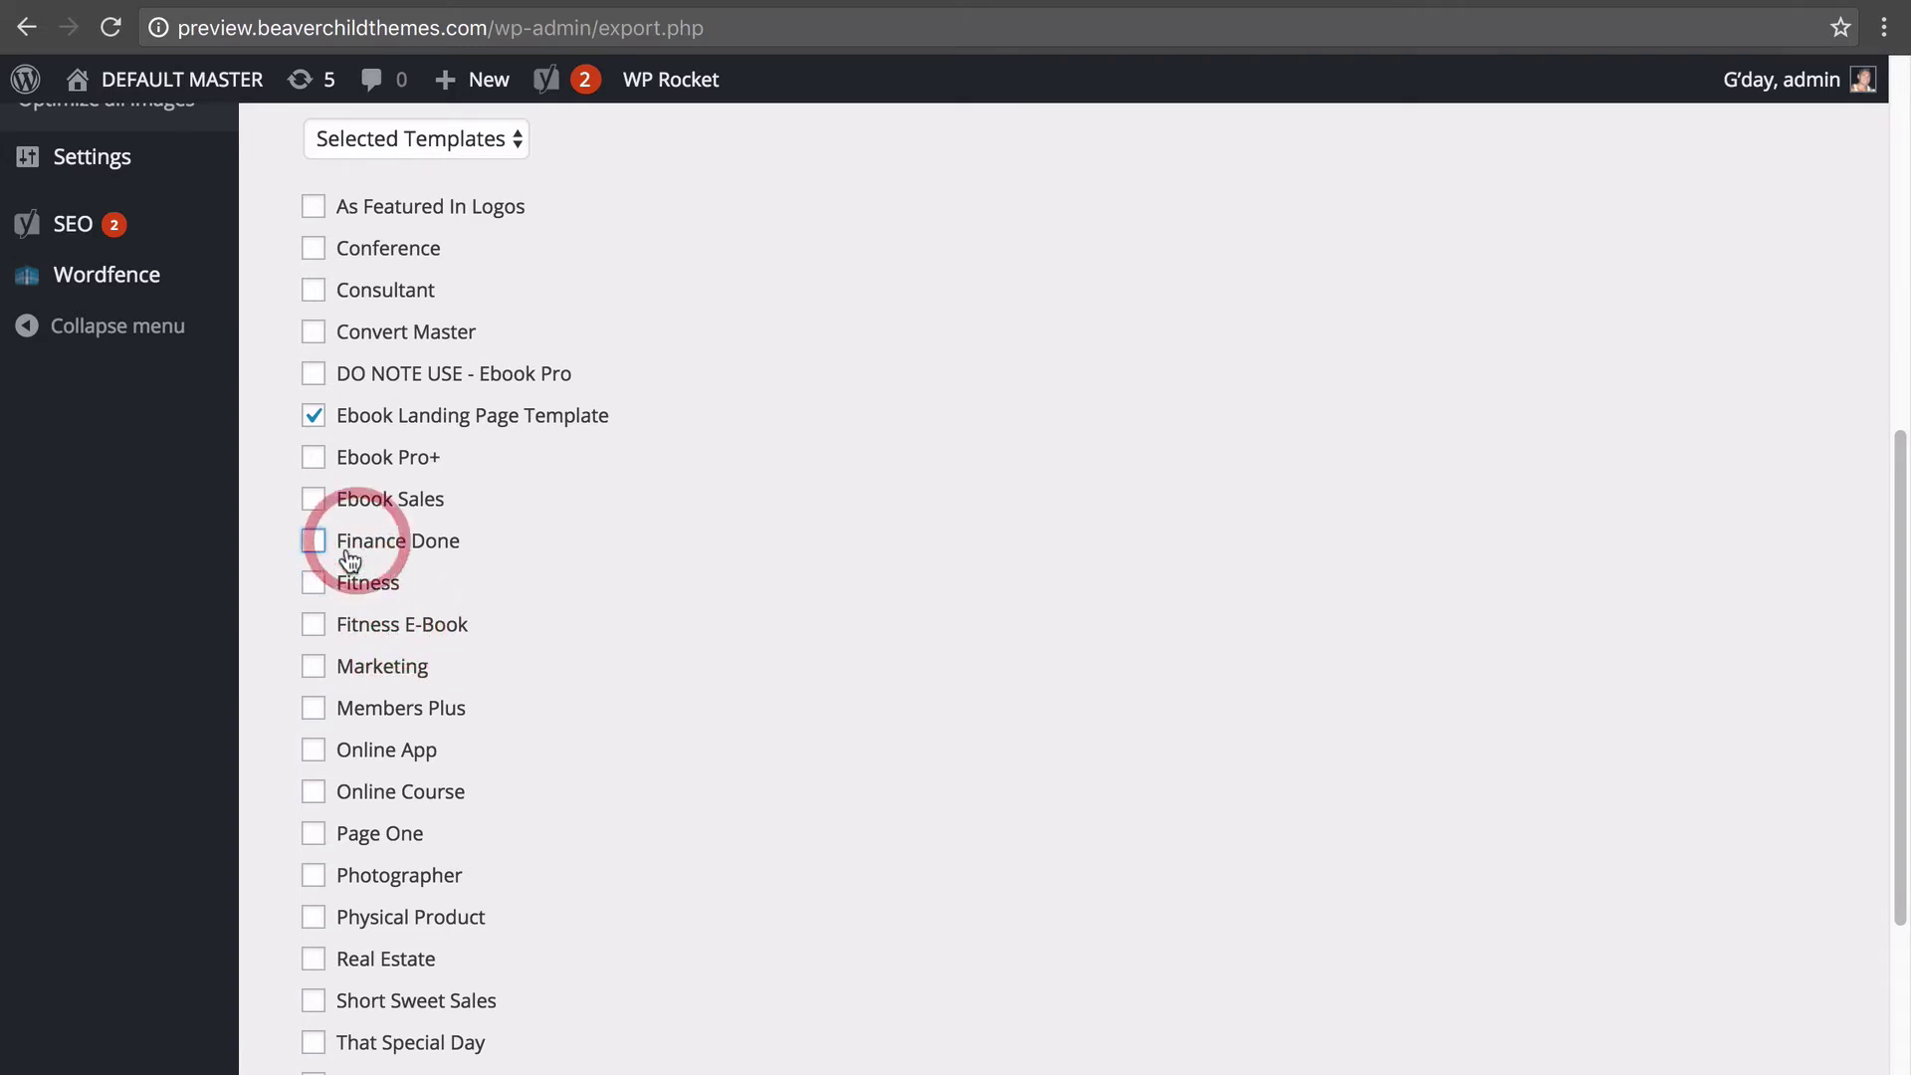
click(742, 534)
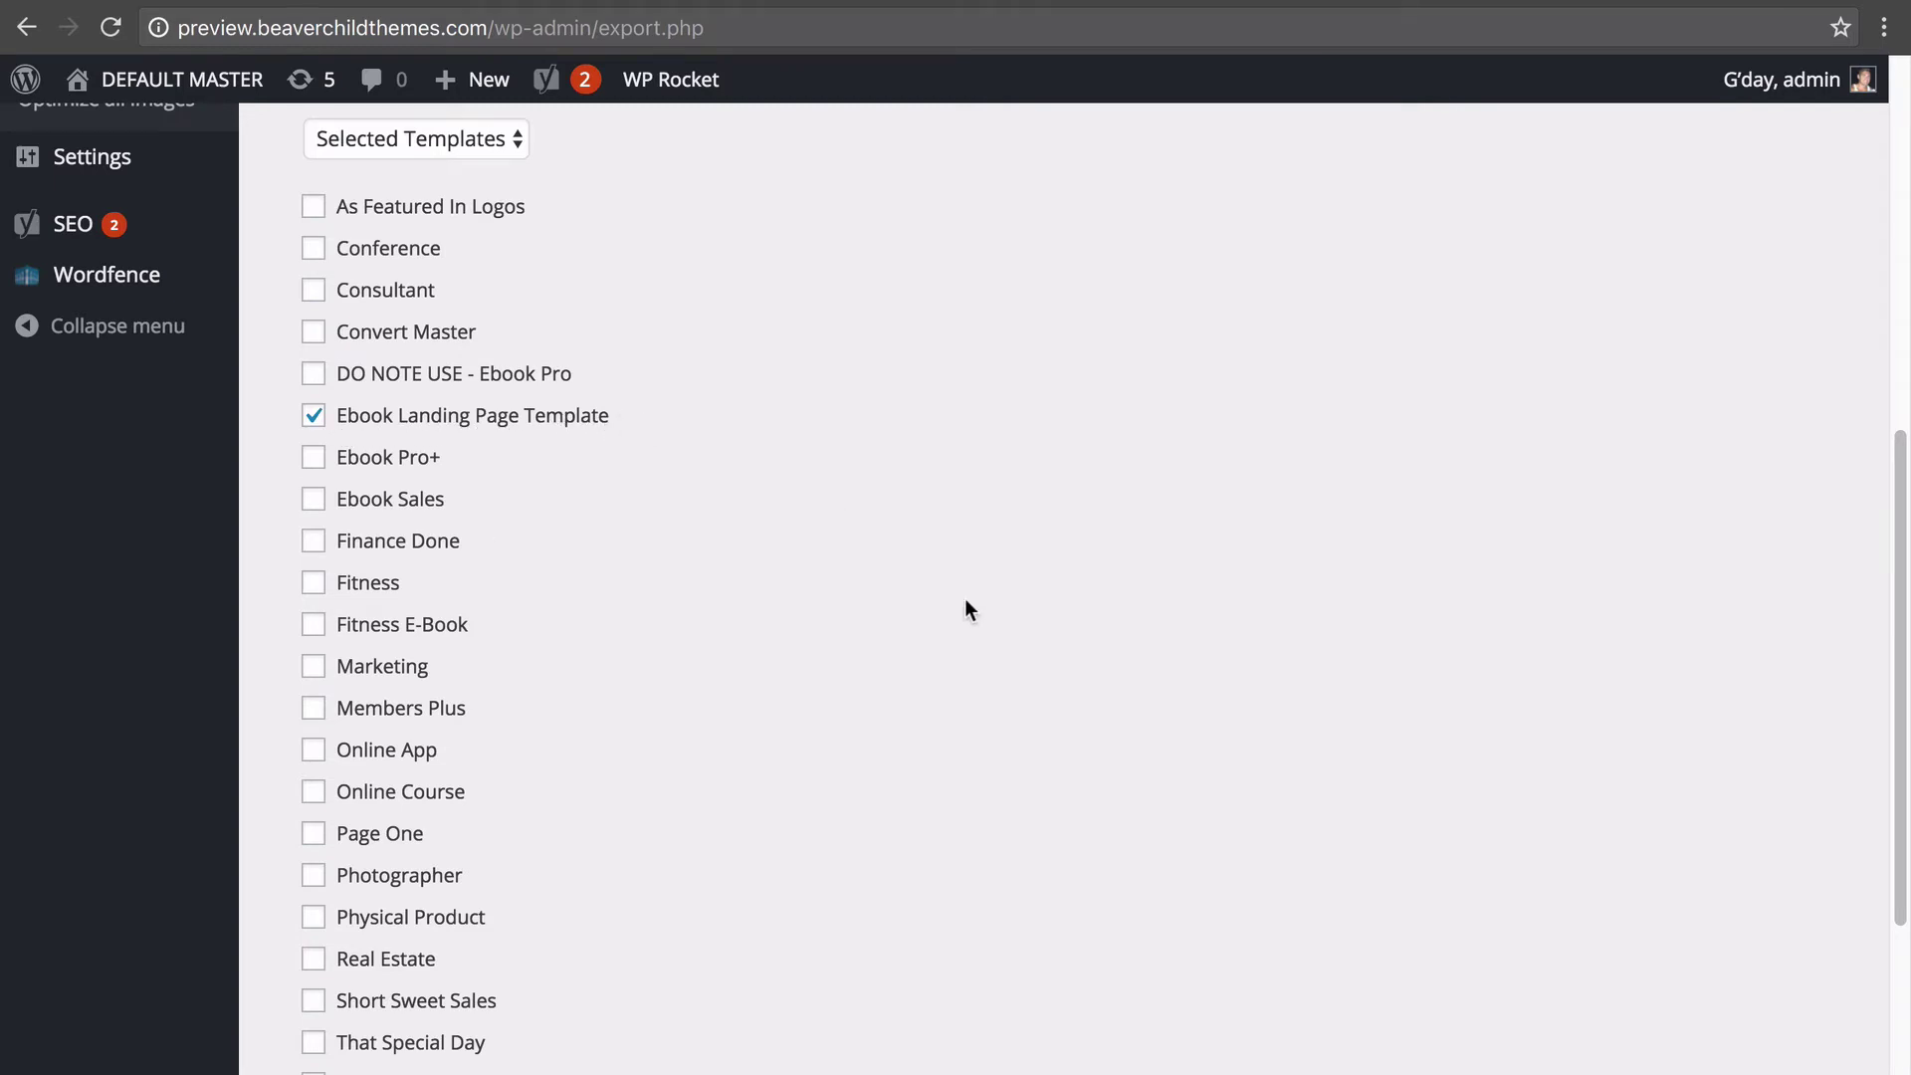
- Download the export file and save it as defaultmaster.wordpress.2016-12-02 in XML format in the import / export templates folder
scroll(863, 651, down, 5)
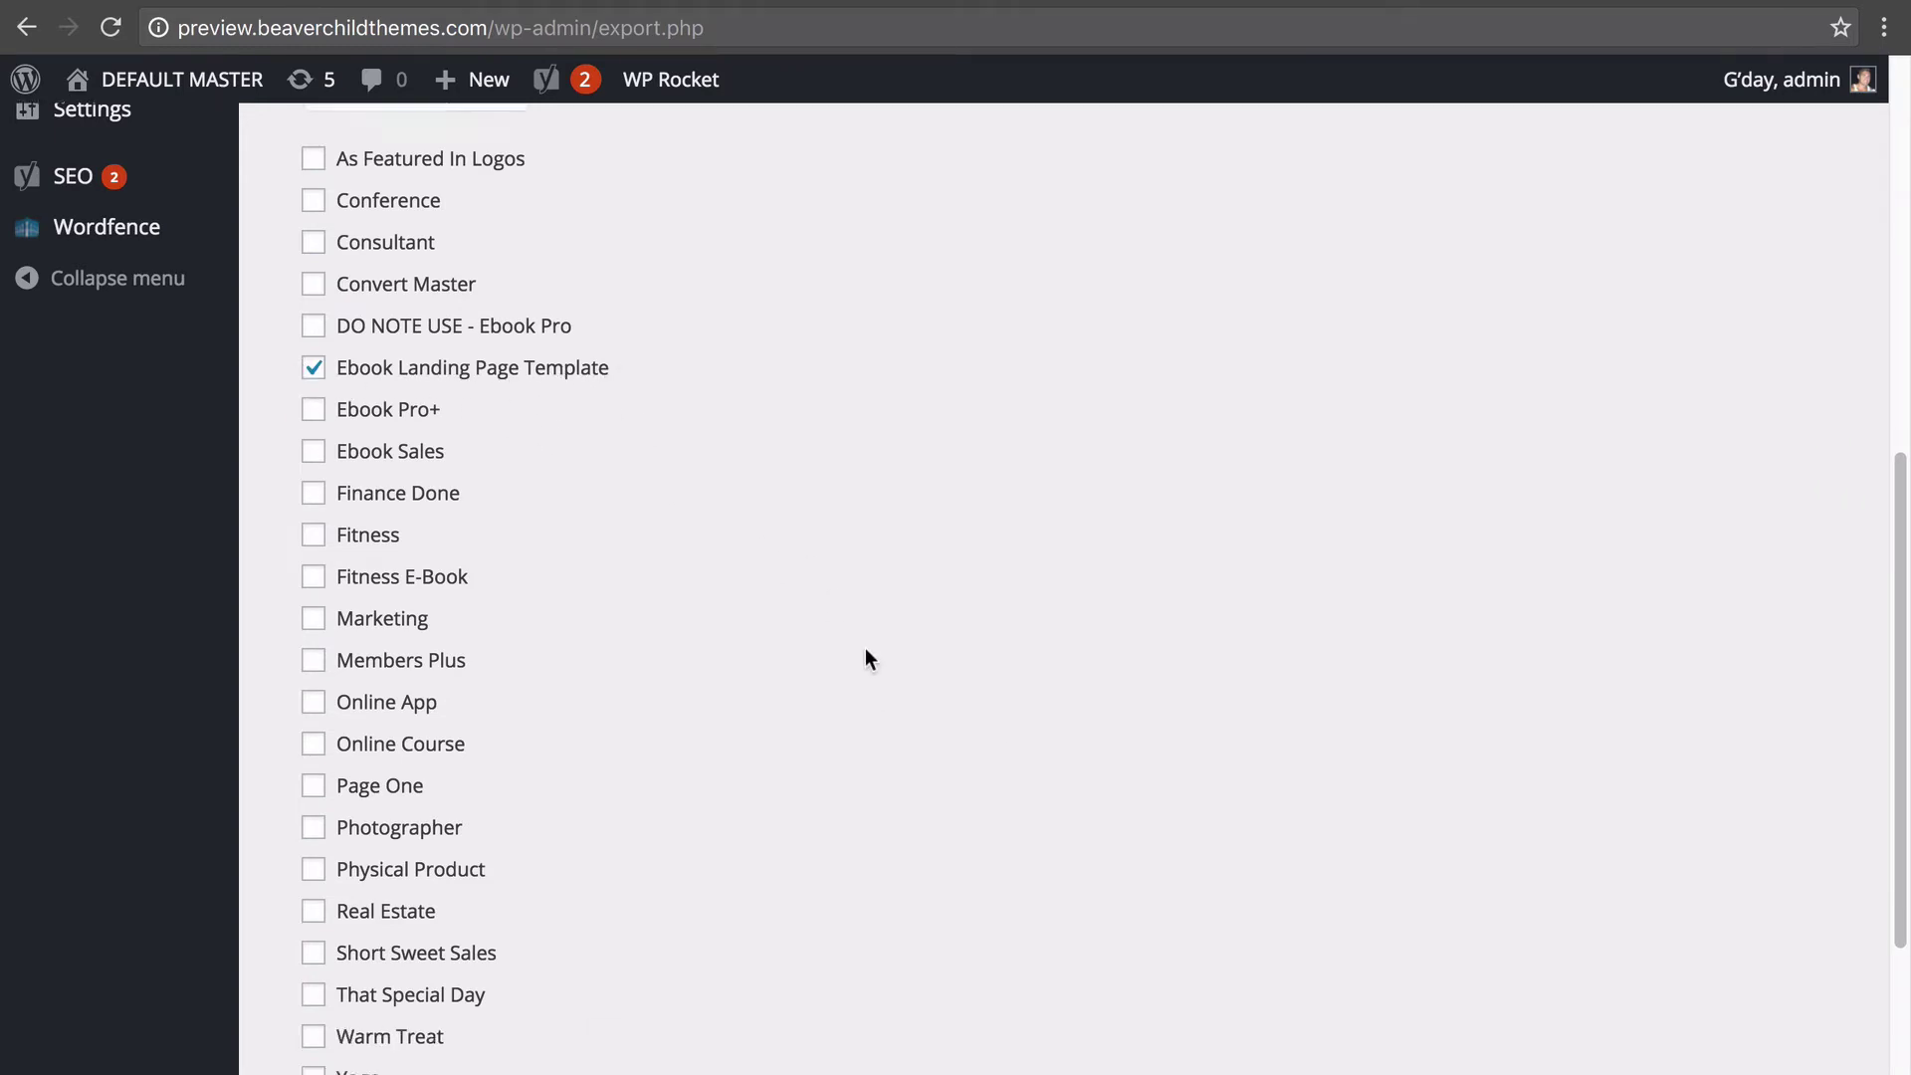
click(377, 953)
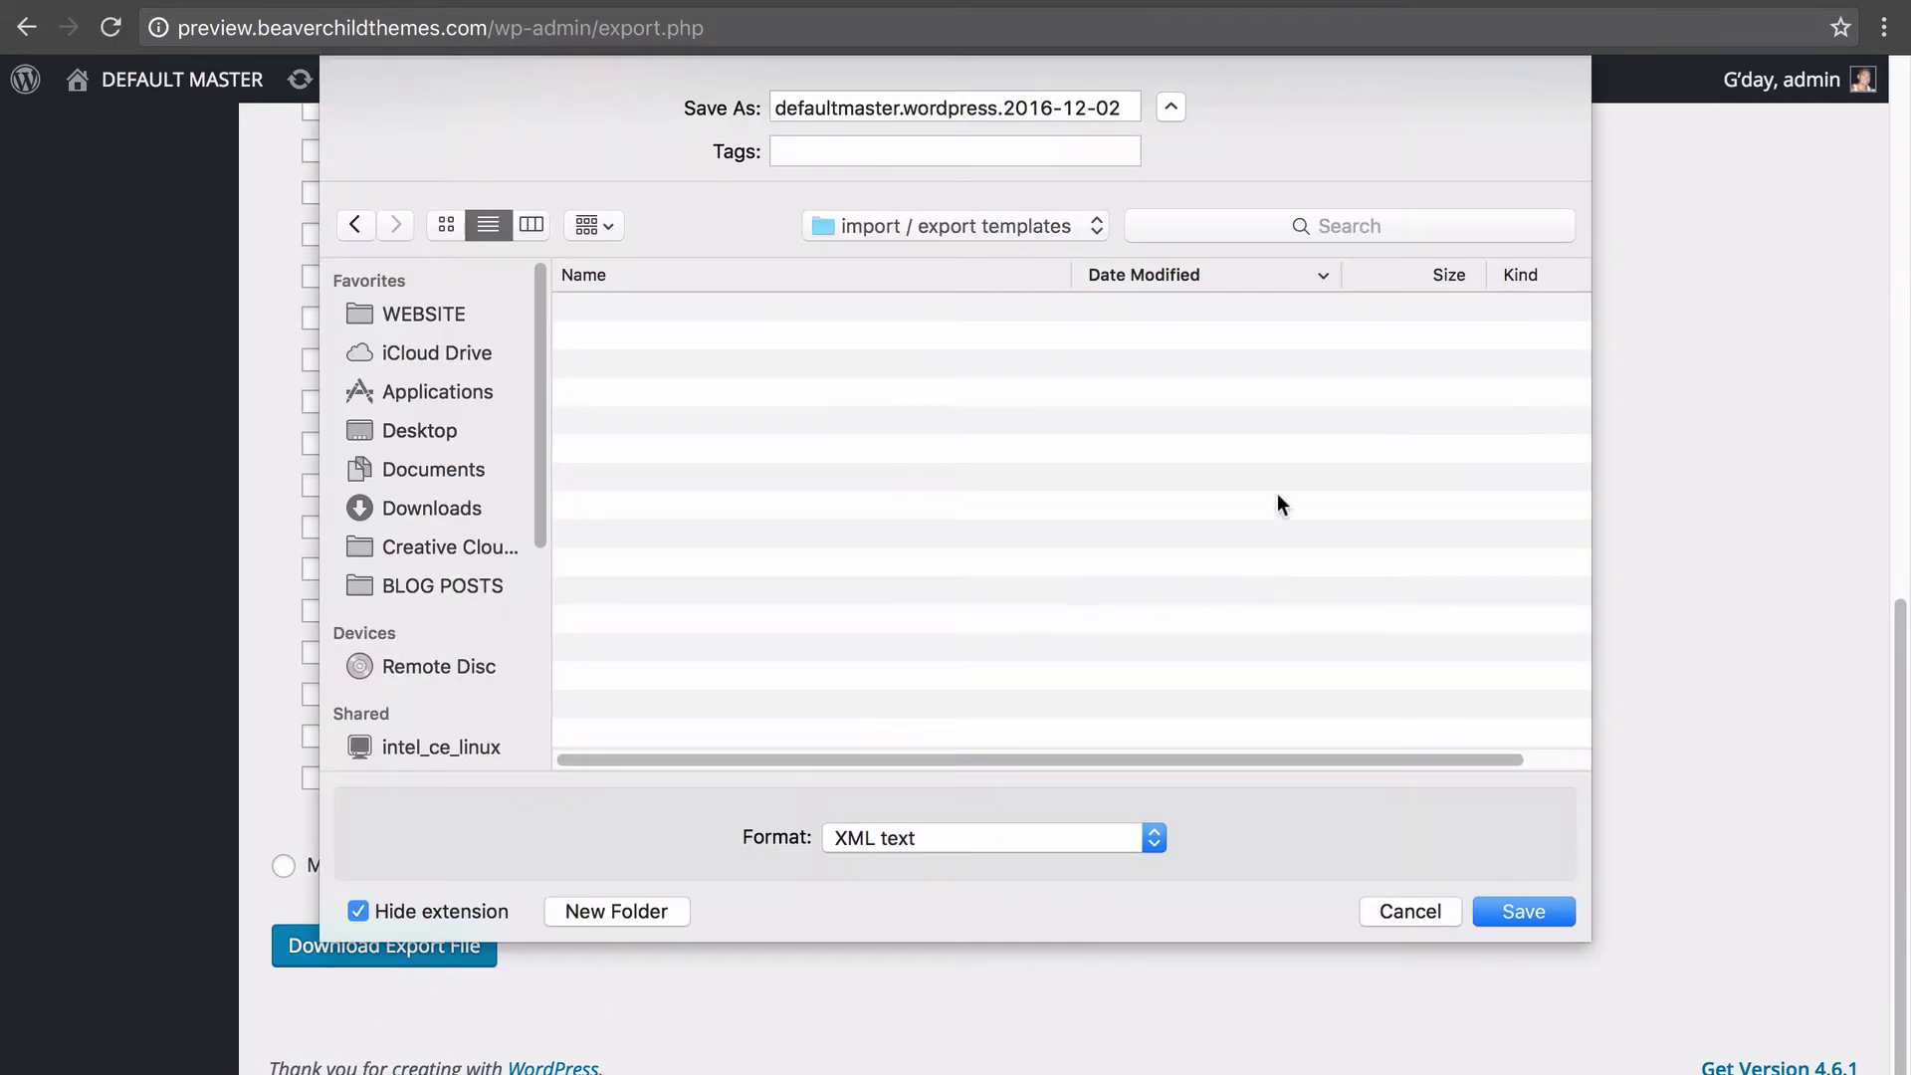
click(1520, 910)
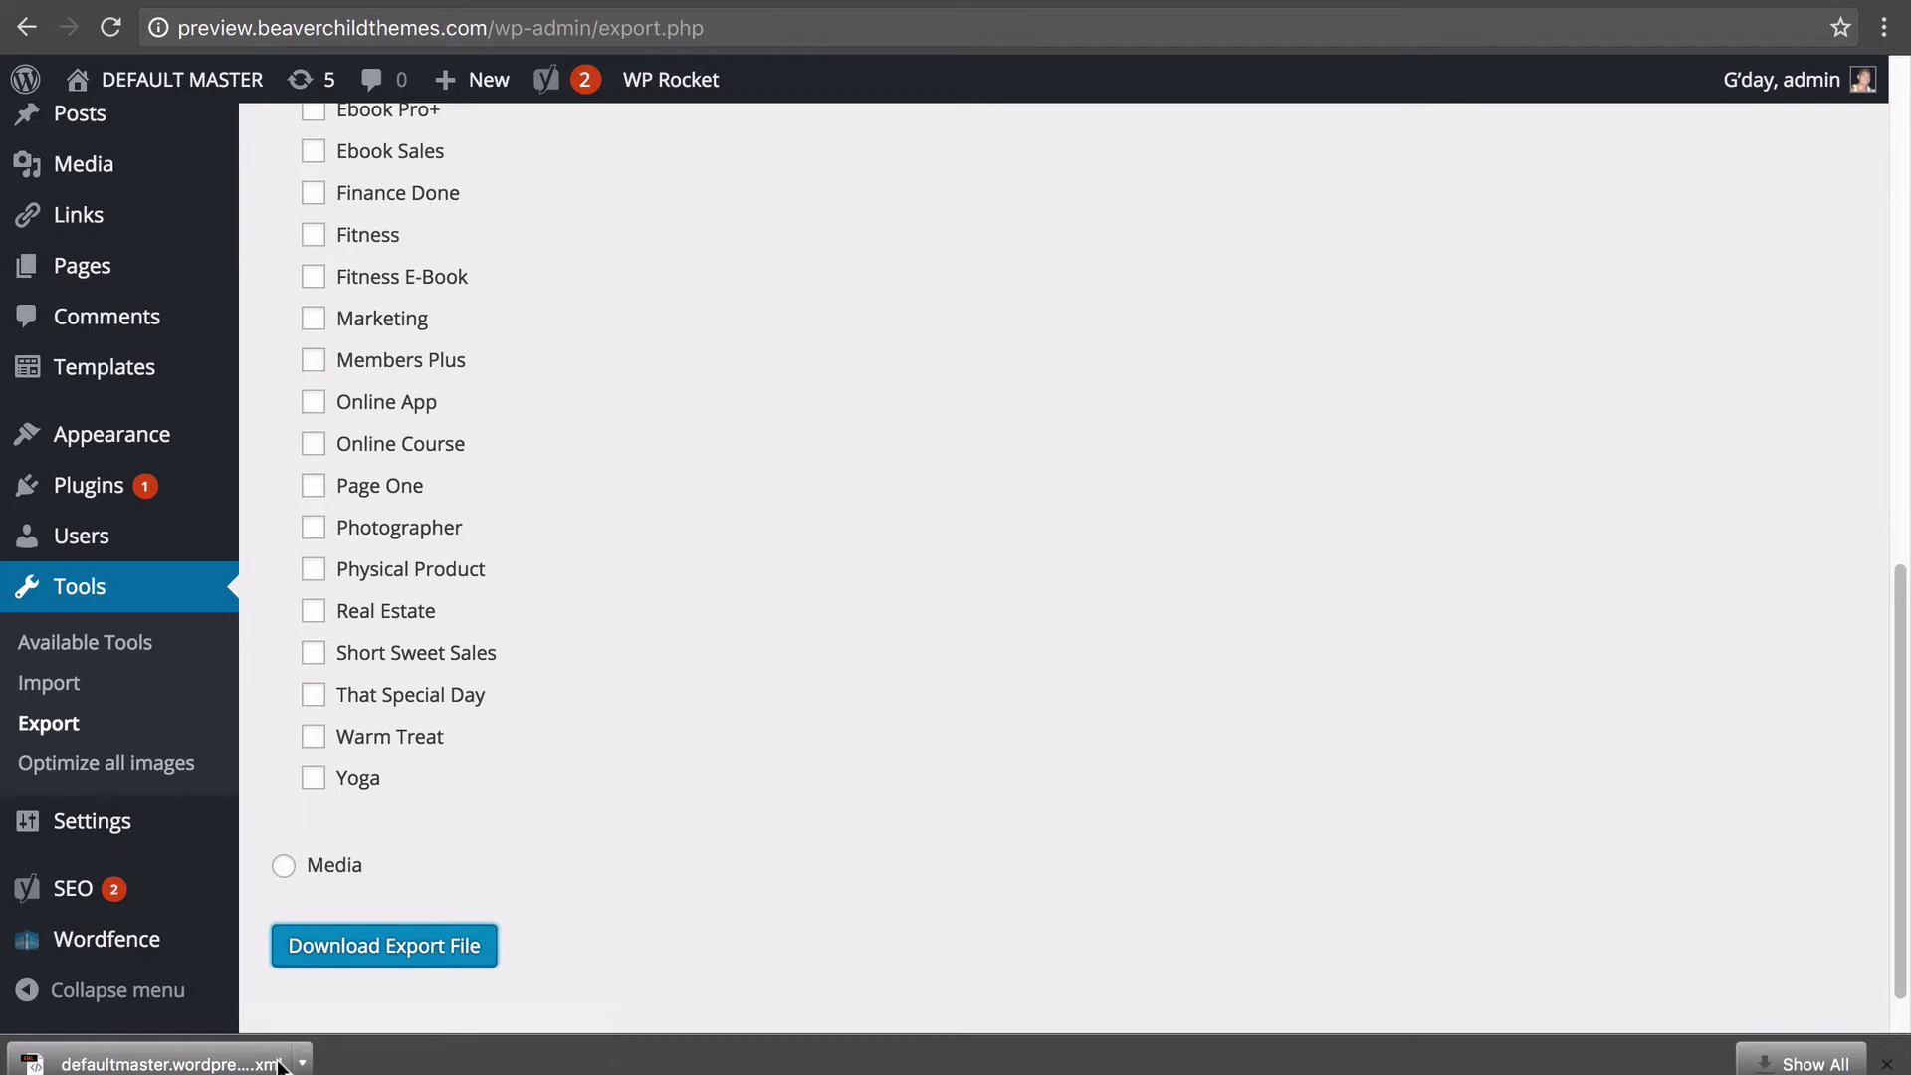
click(1886, 1064)
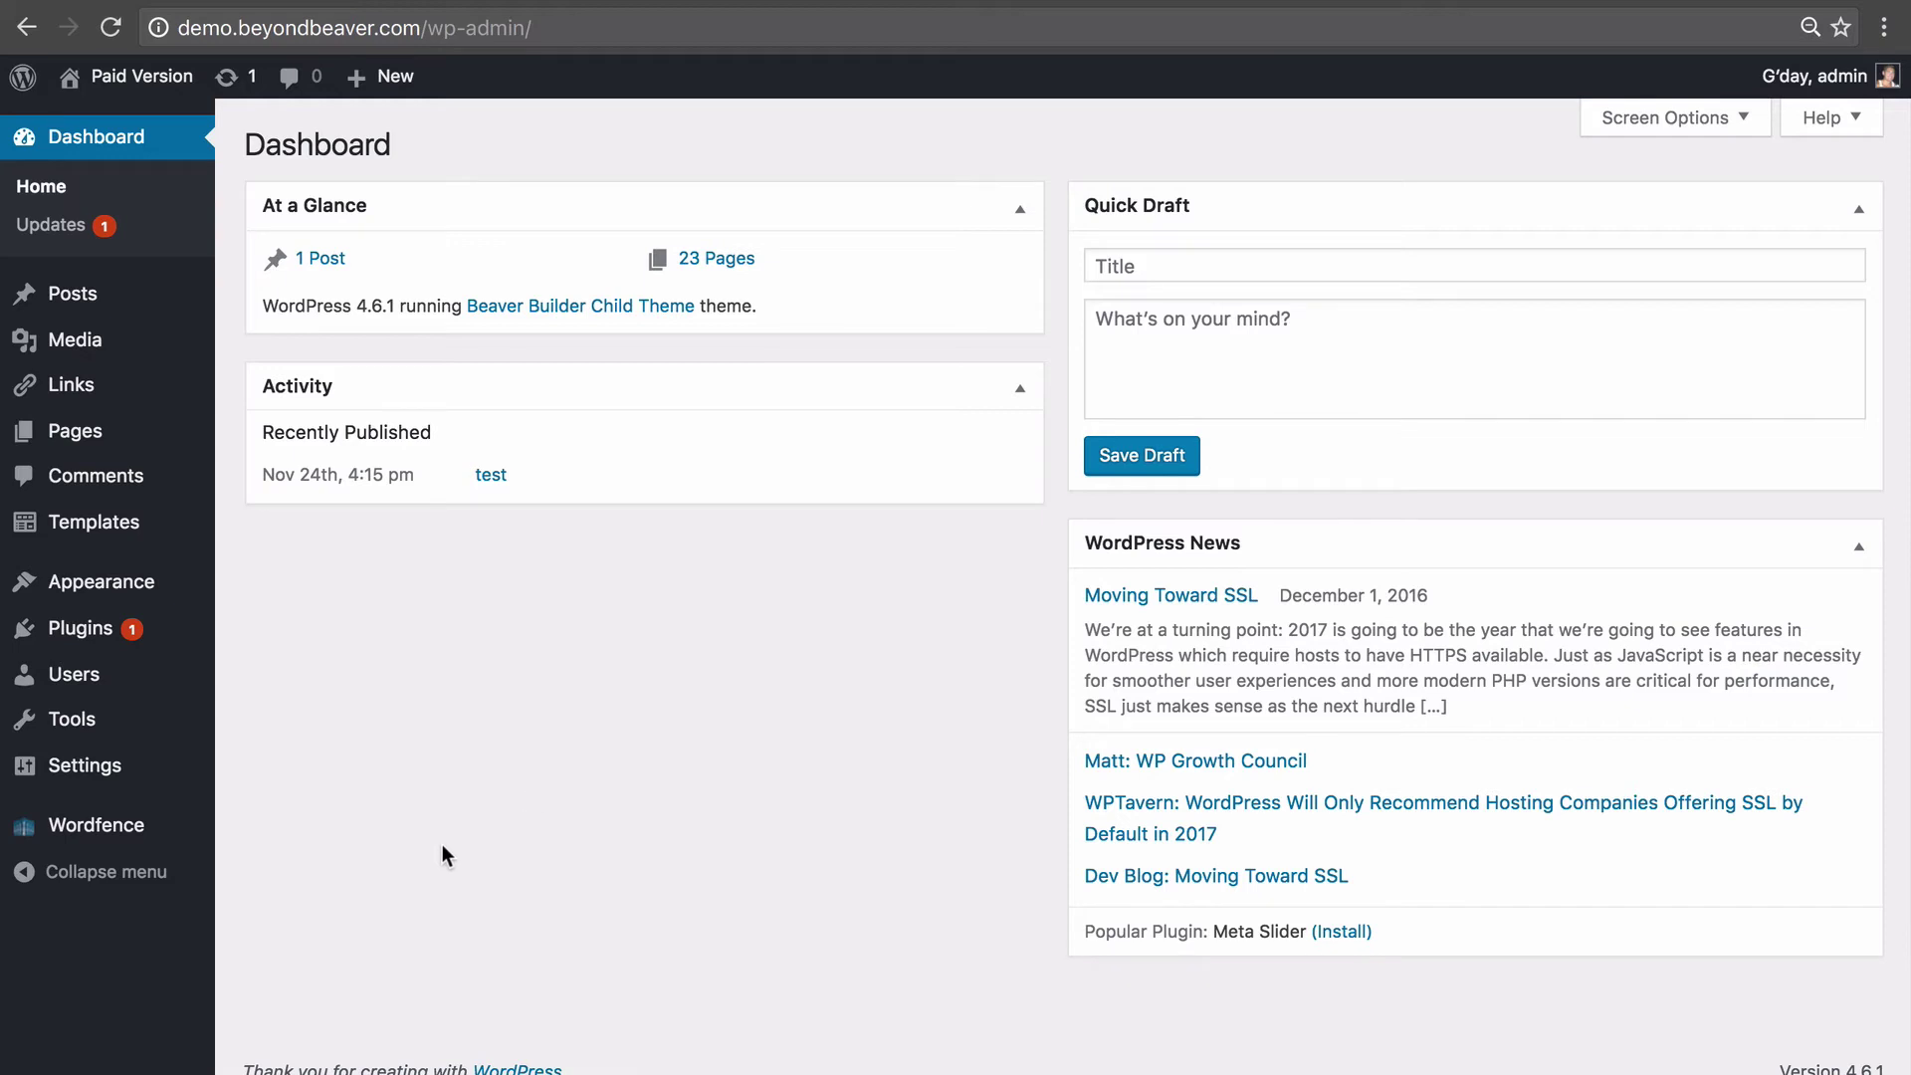
- Switch to the demo.beyondbeaver.com admin dashboard and run the WordPress importer
mouse_move(136, 717)
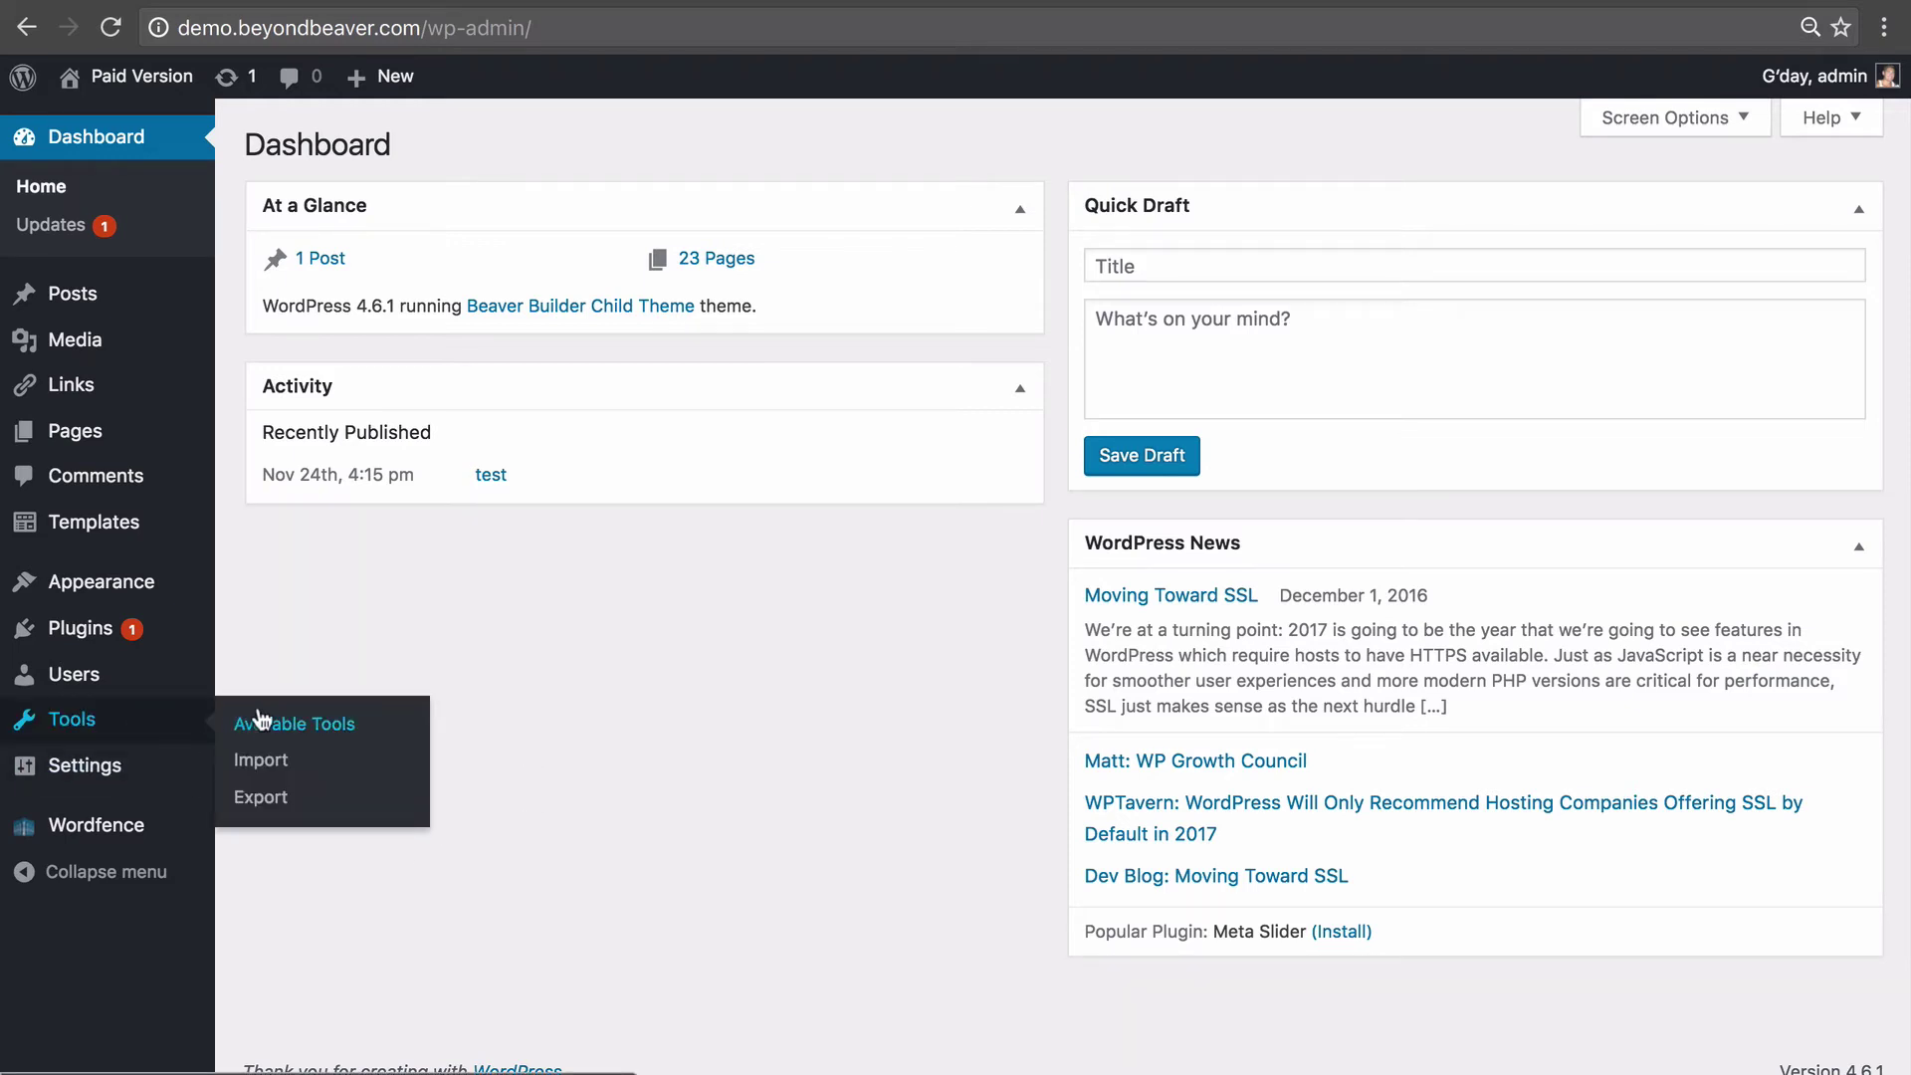
click(267, 762)
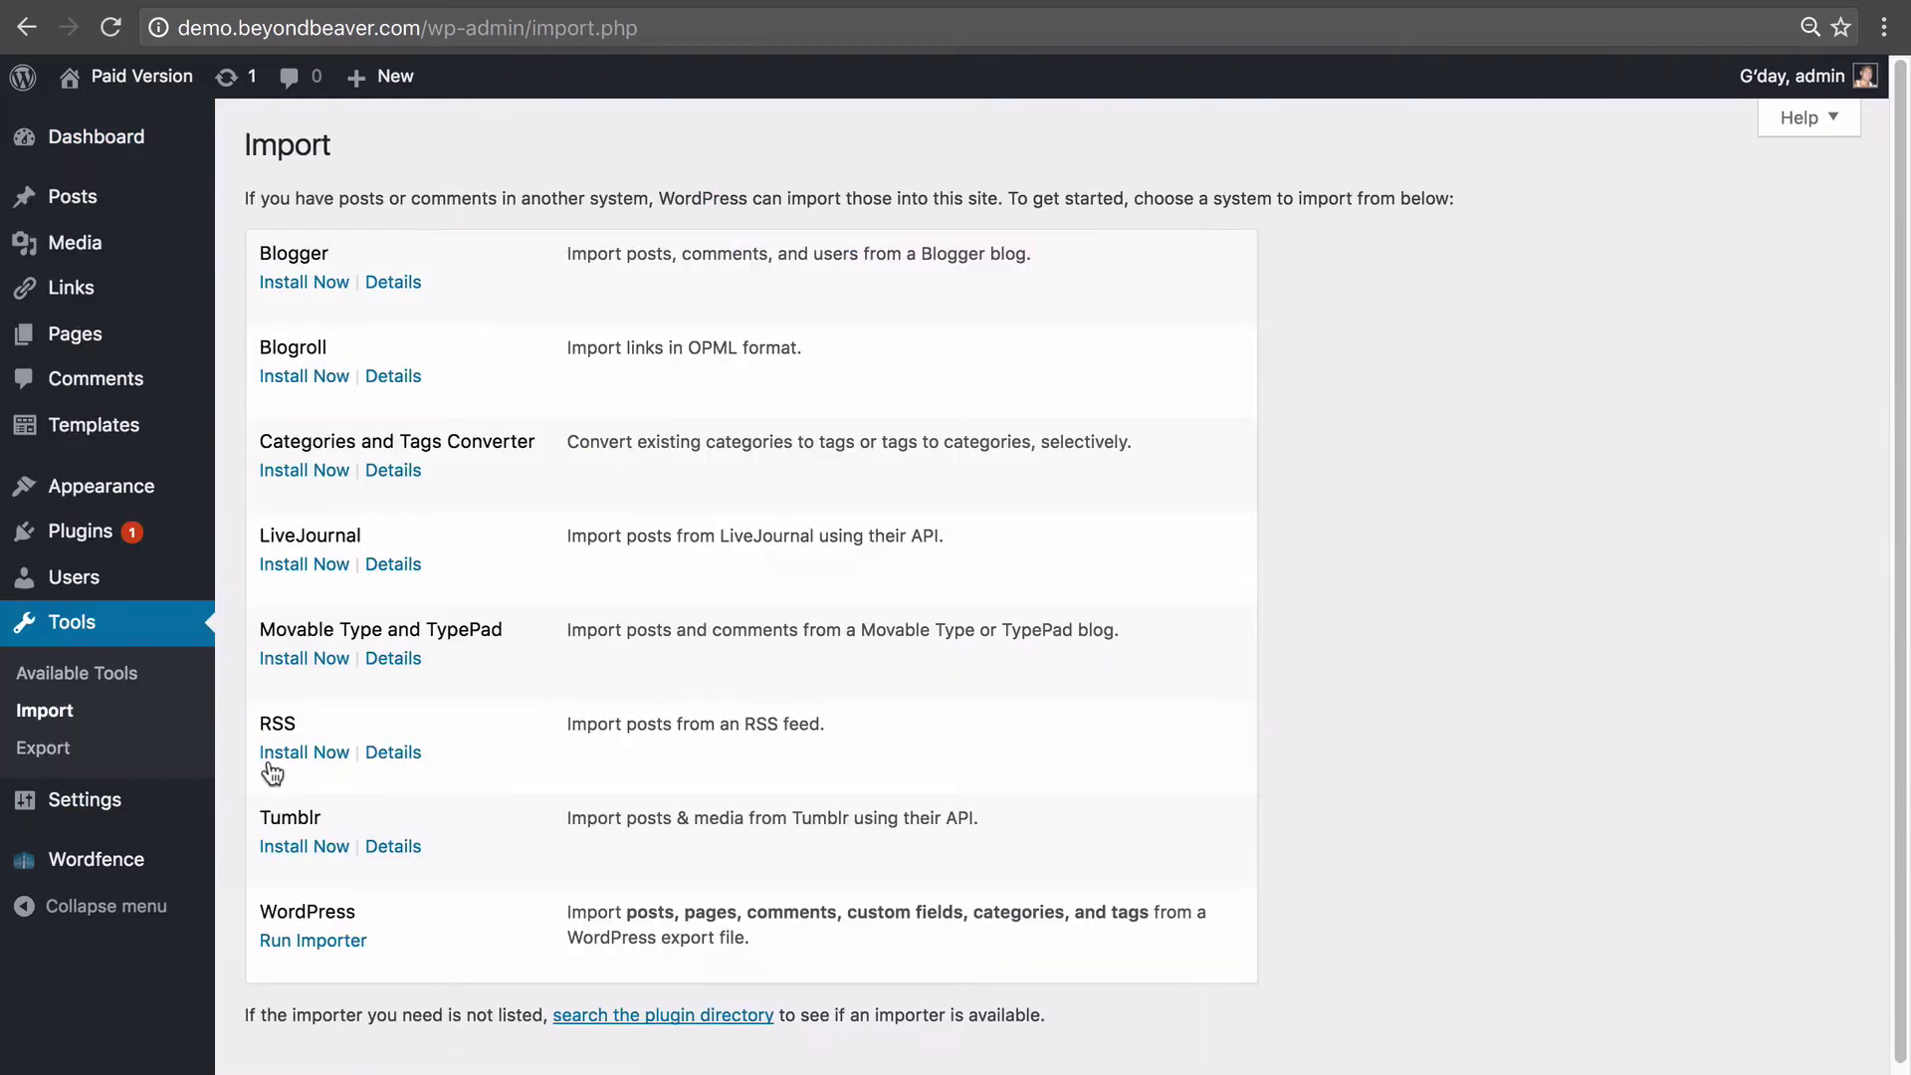
click(319, 941)
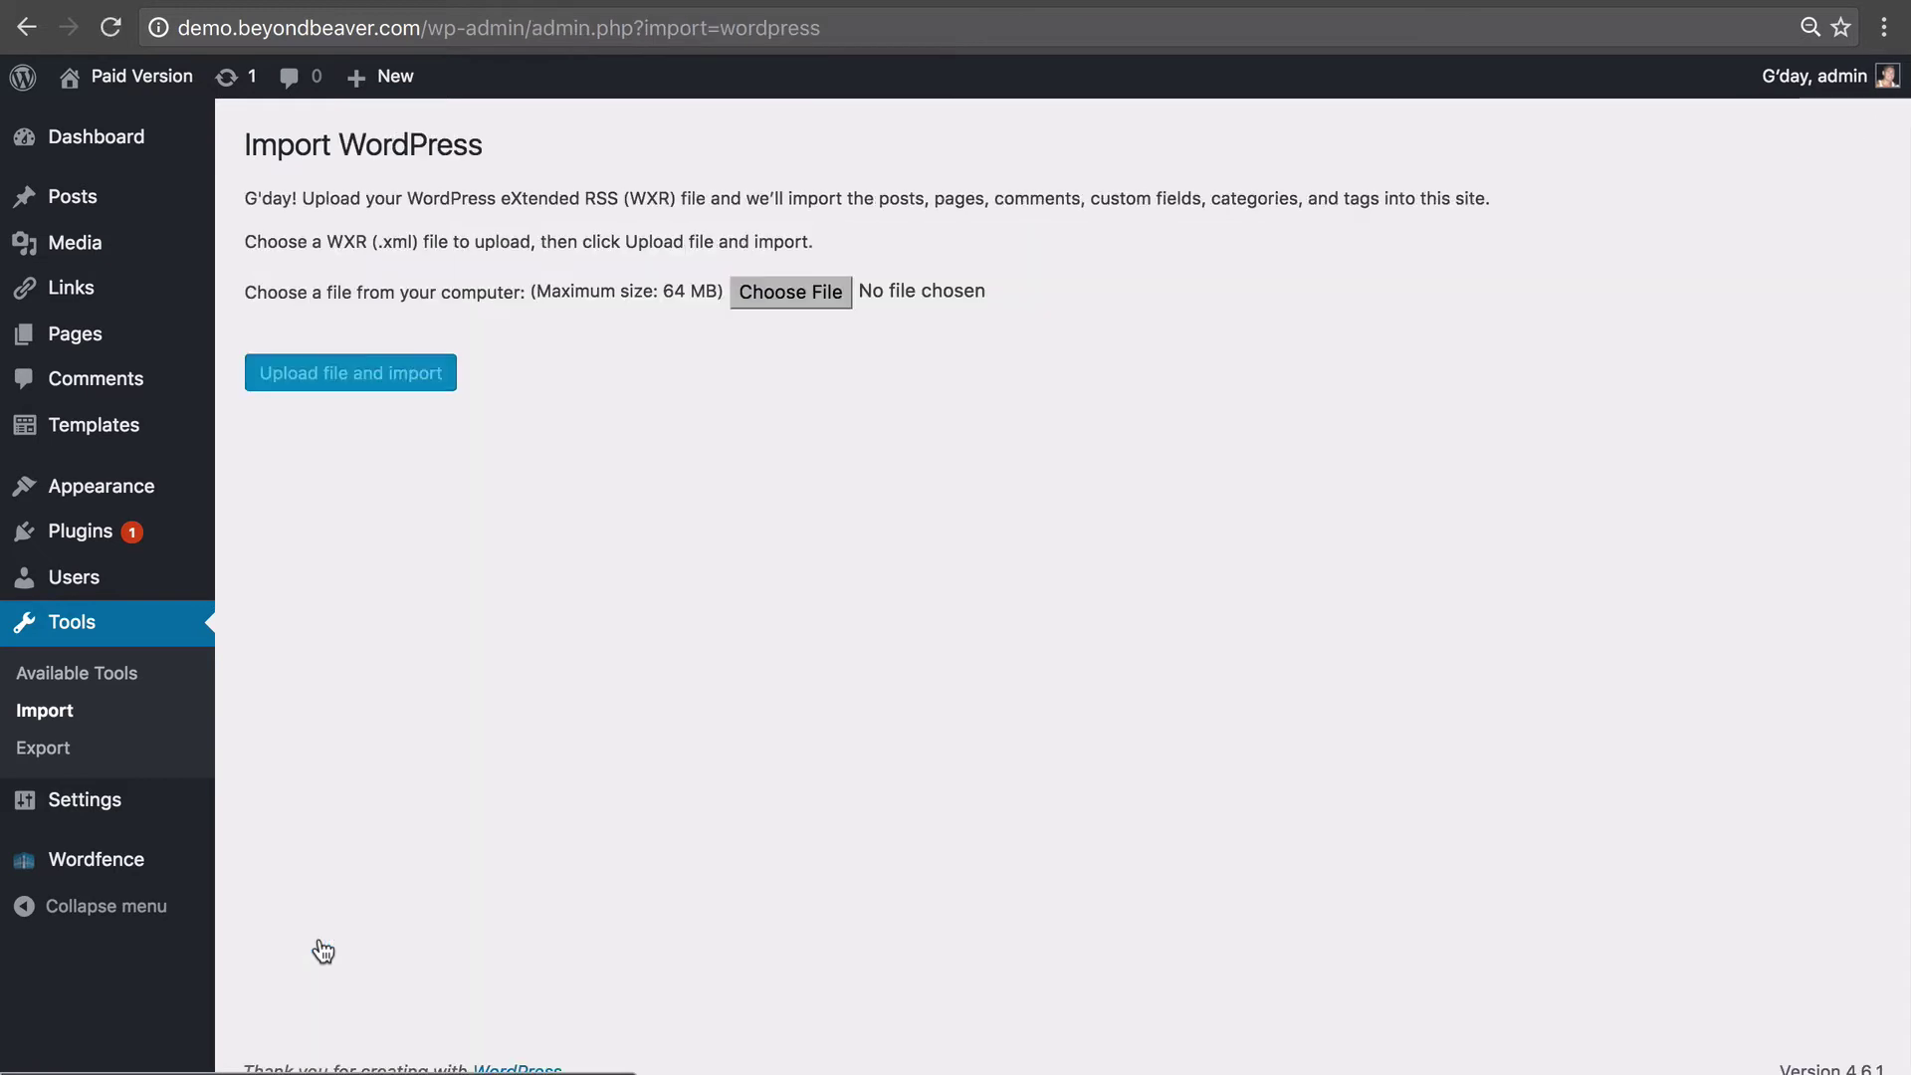
- Choose defaultmaster.wordpress.2016-12-02.xml from the import / export templates folder and upload it for import
click(797, 291)
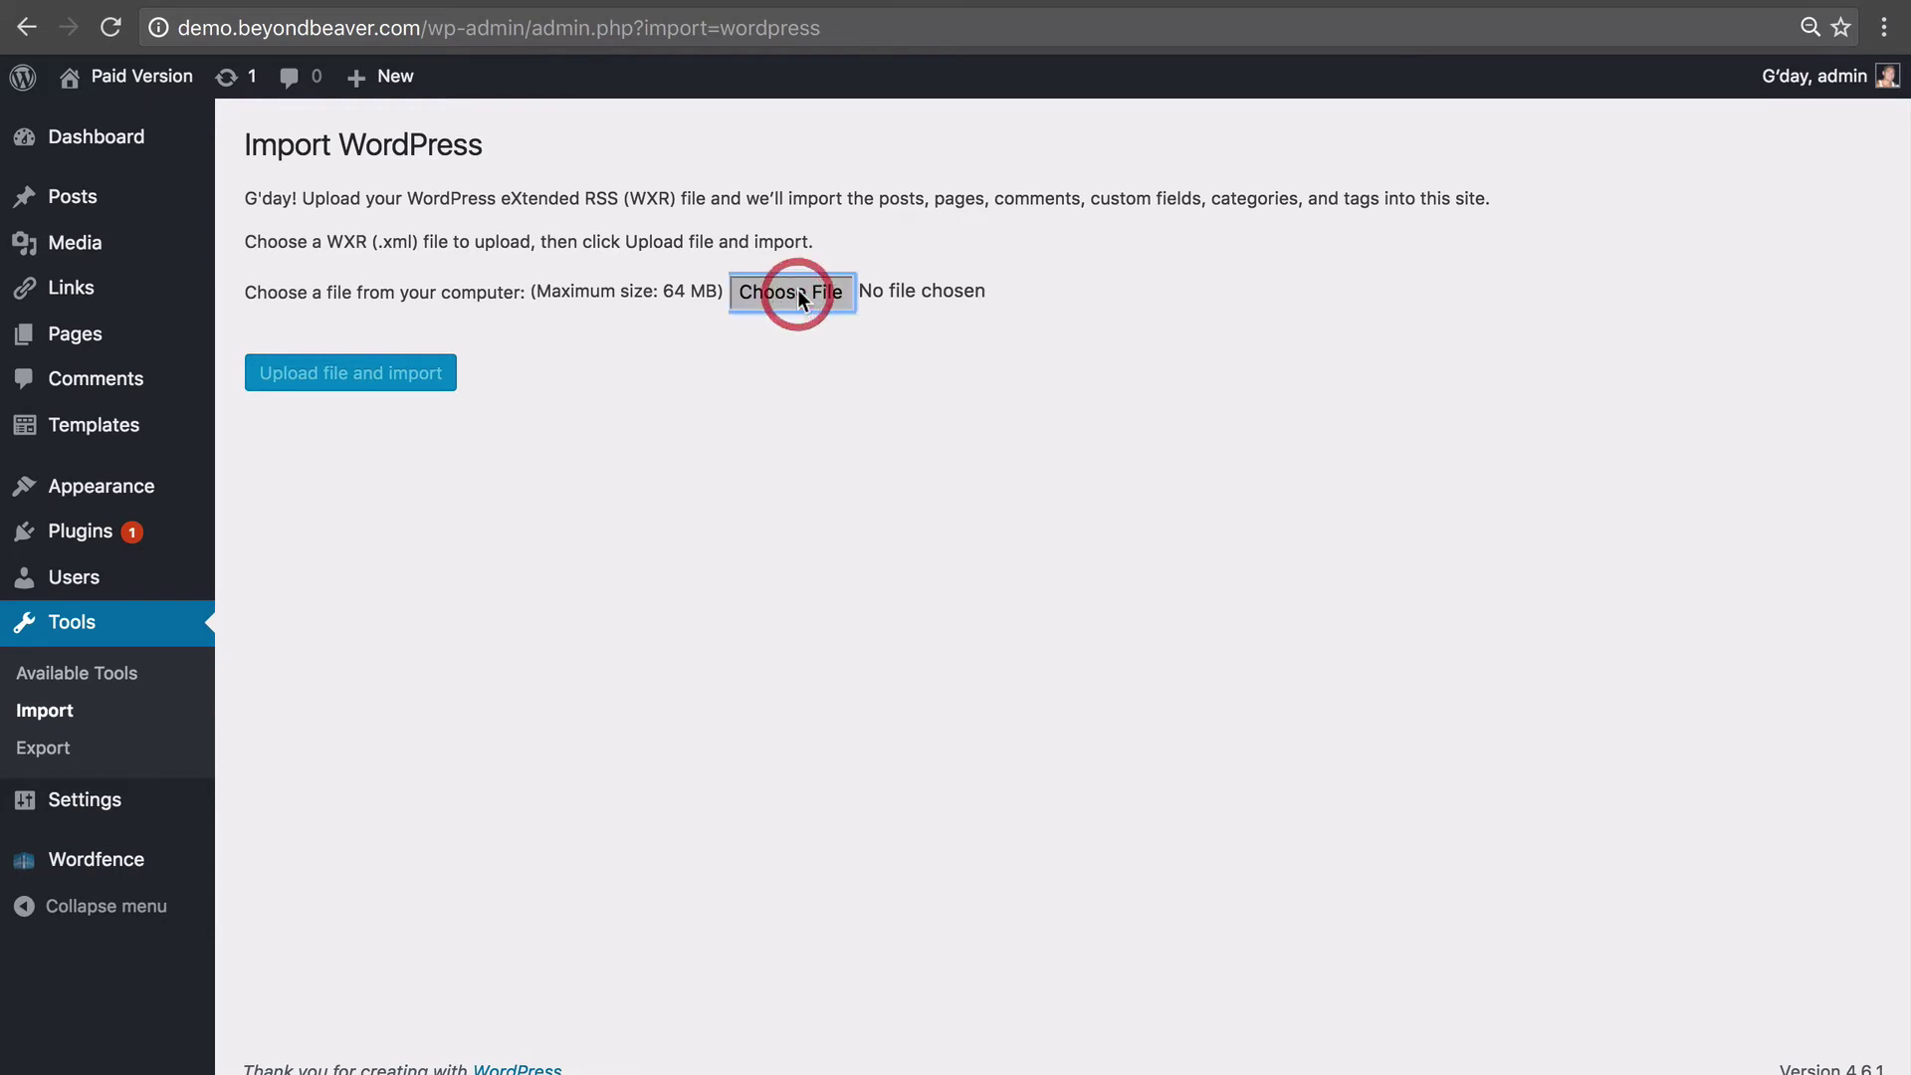
click(885, 167)
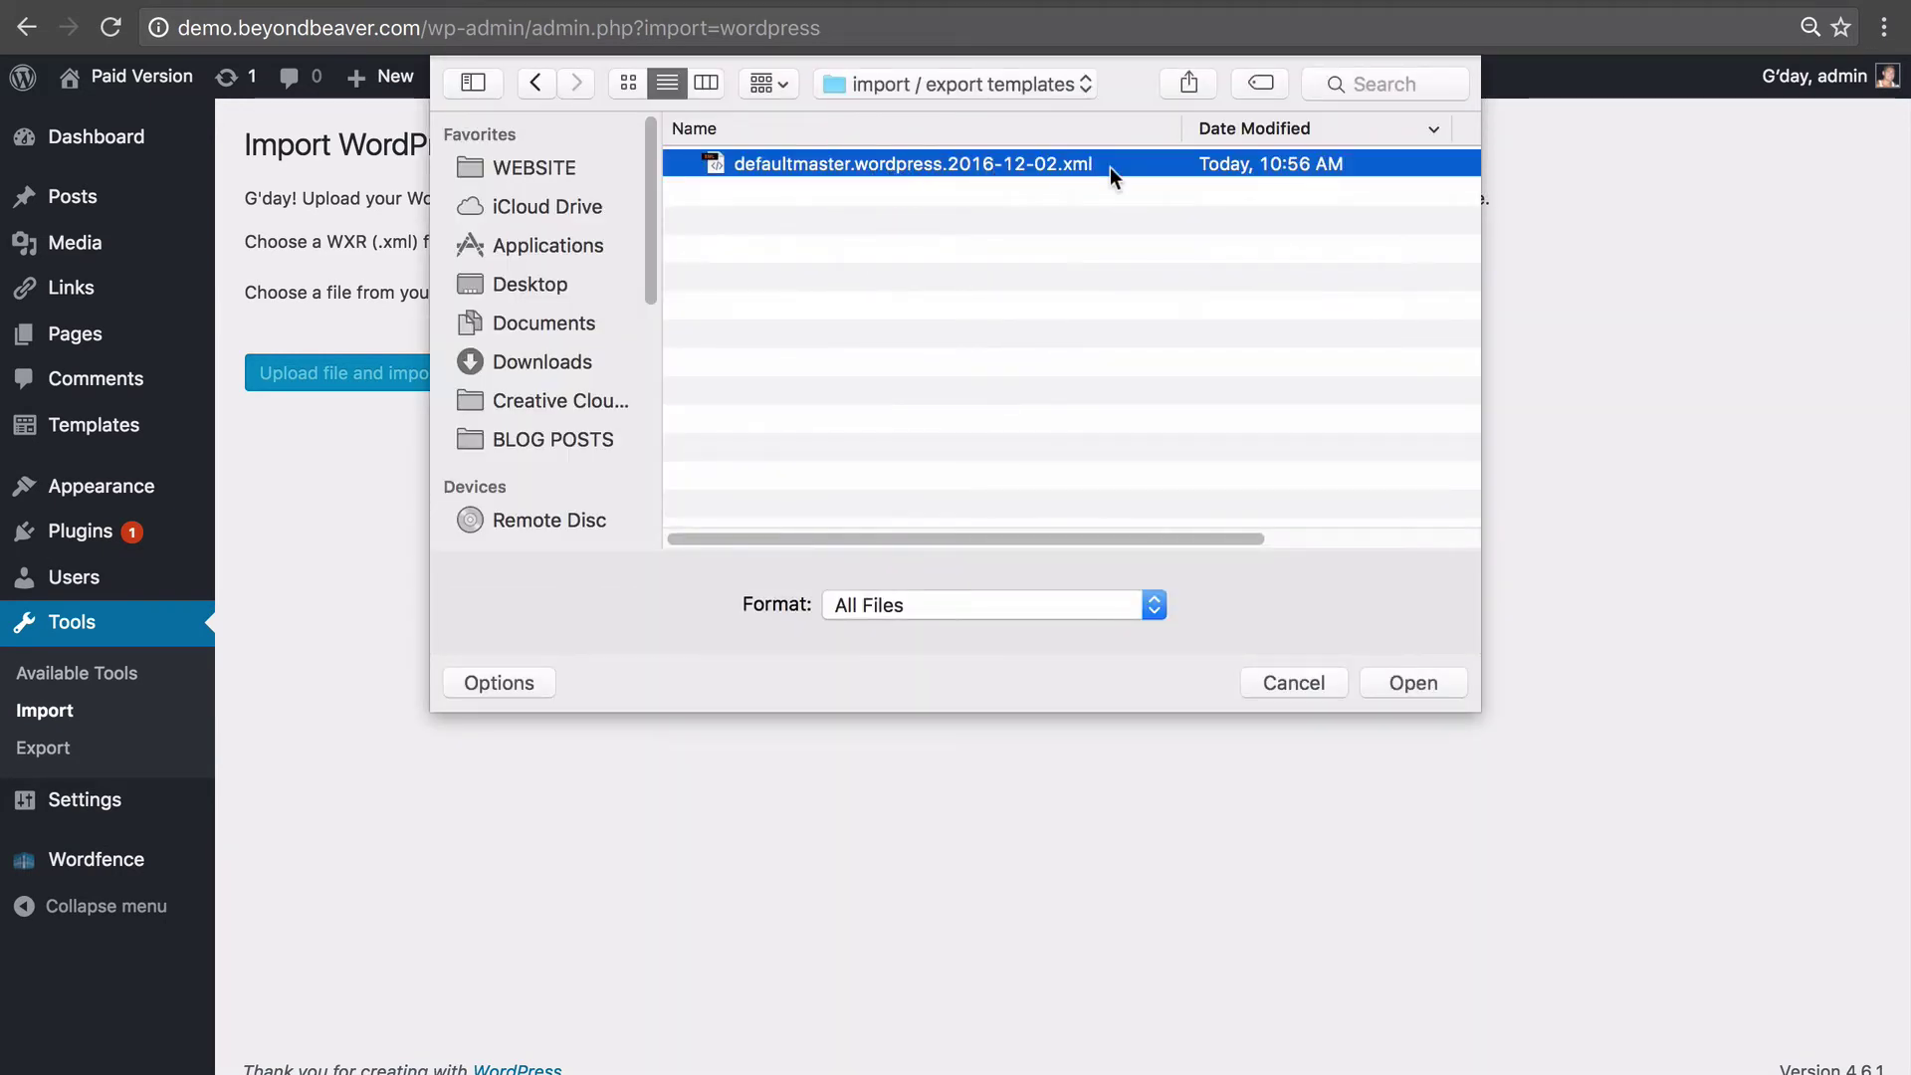
click(1411, 683)
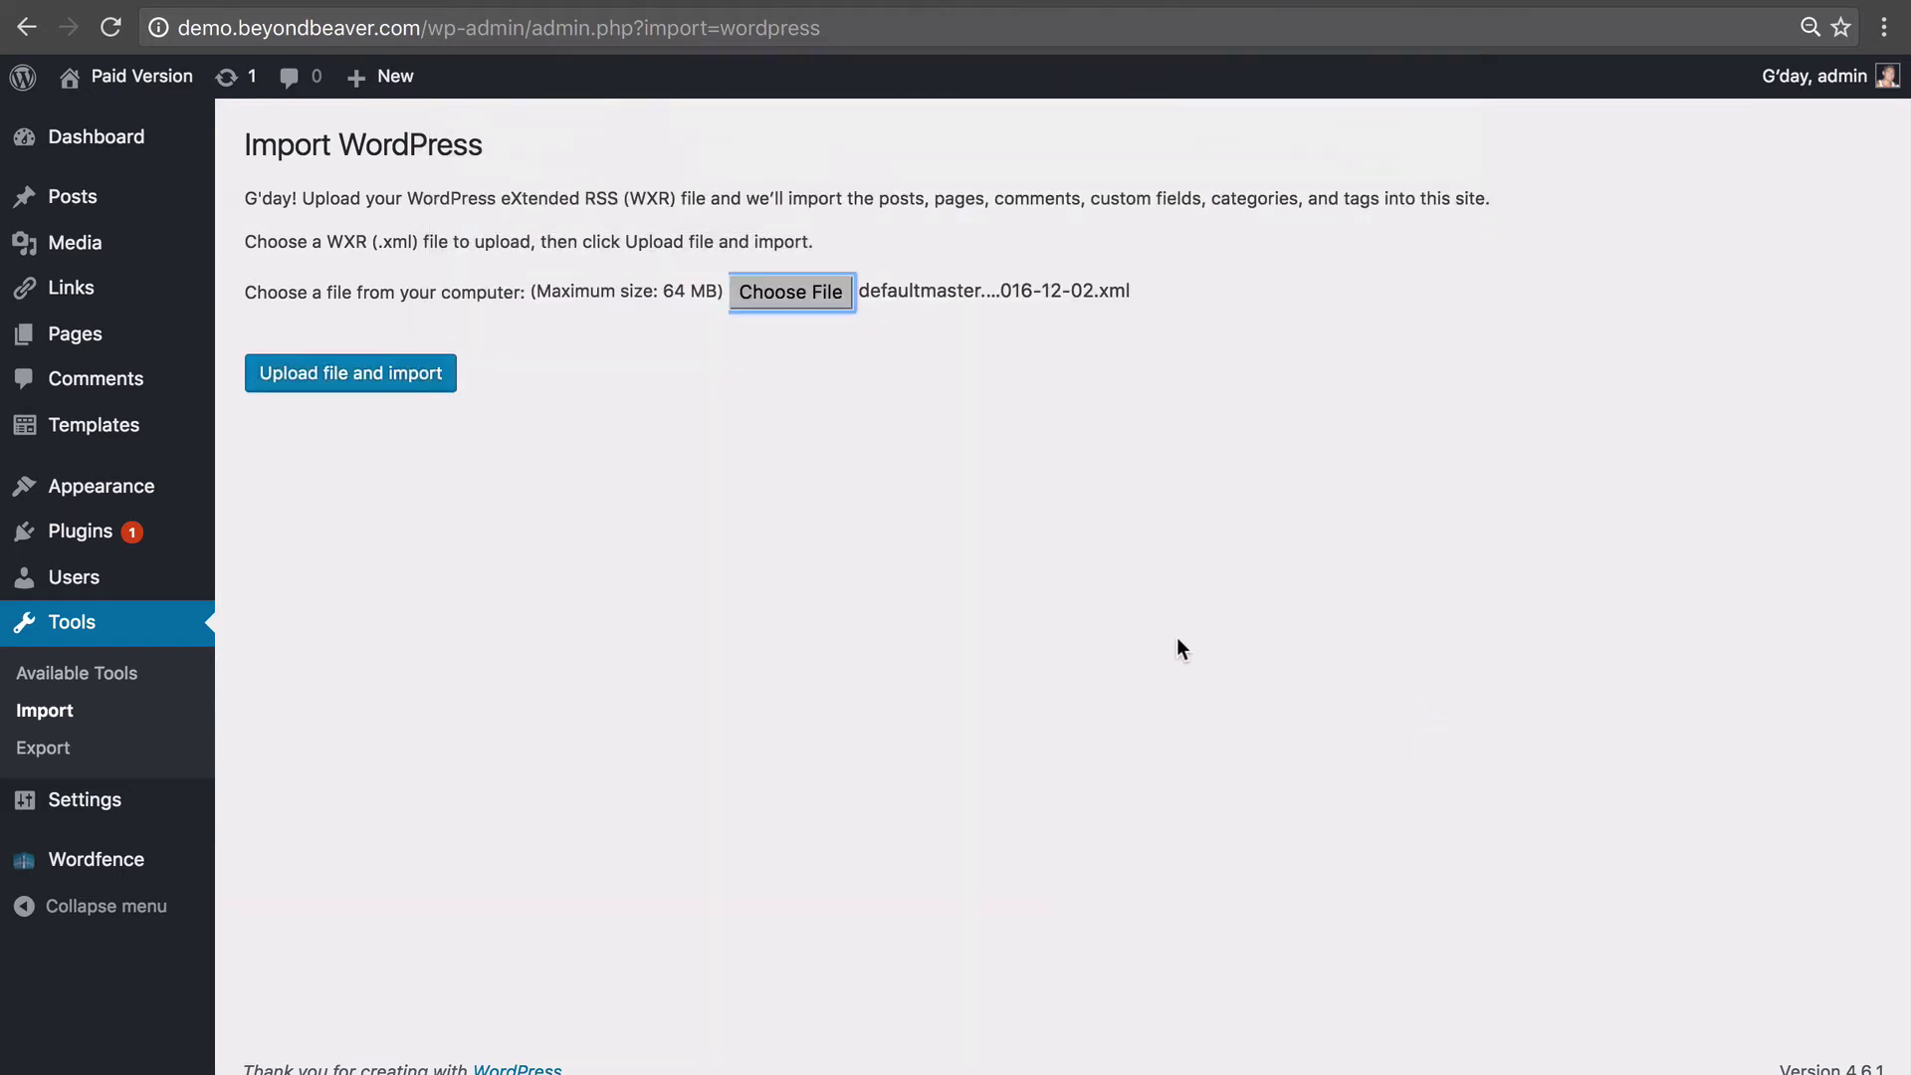
click(1102, 633)
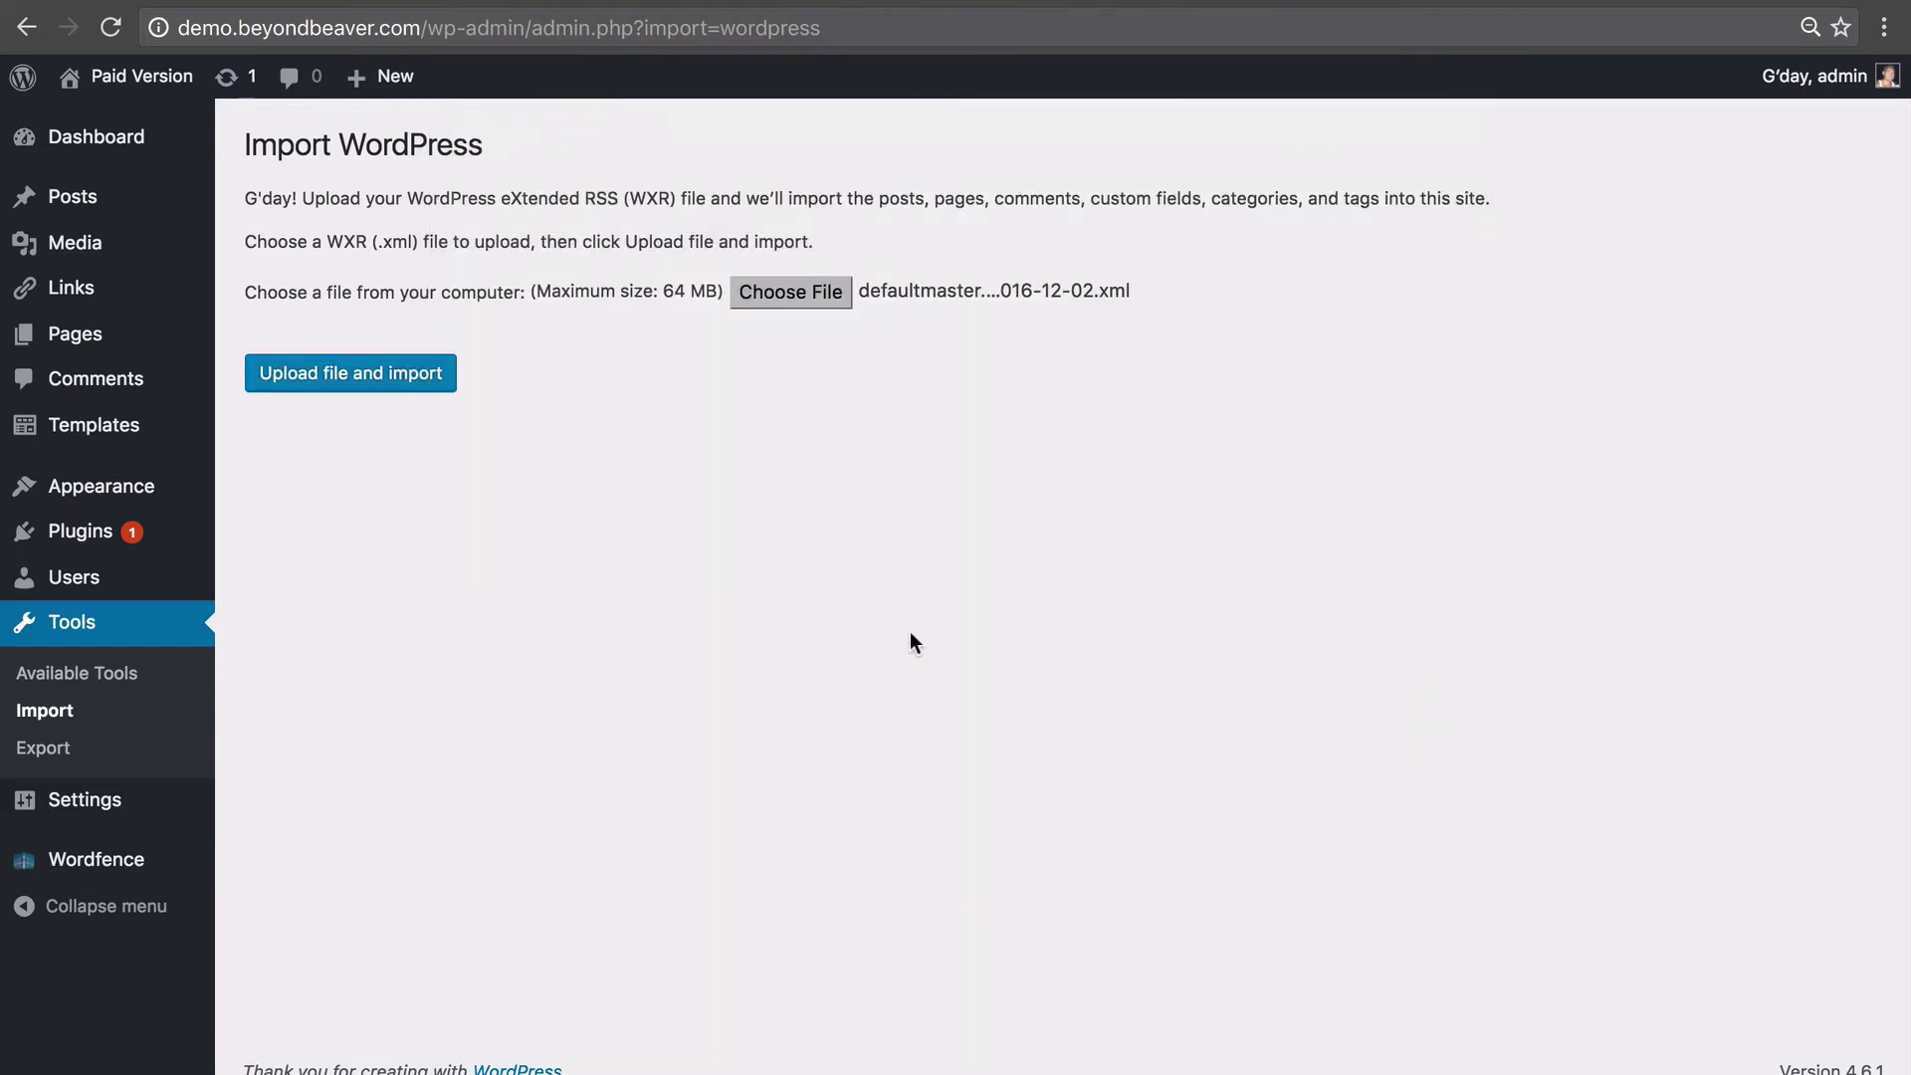
click(410, 371)
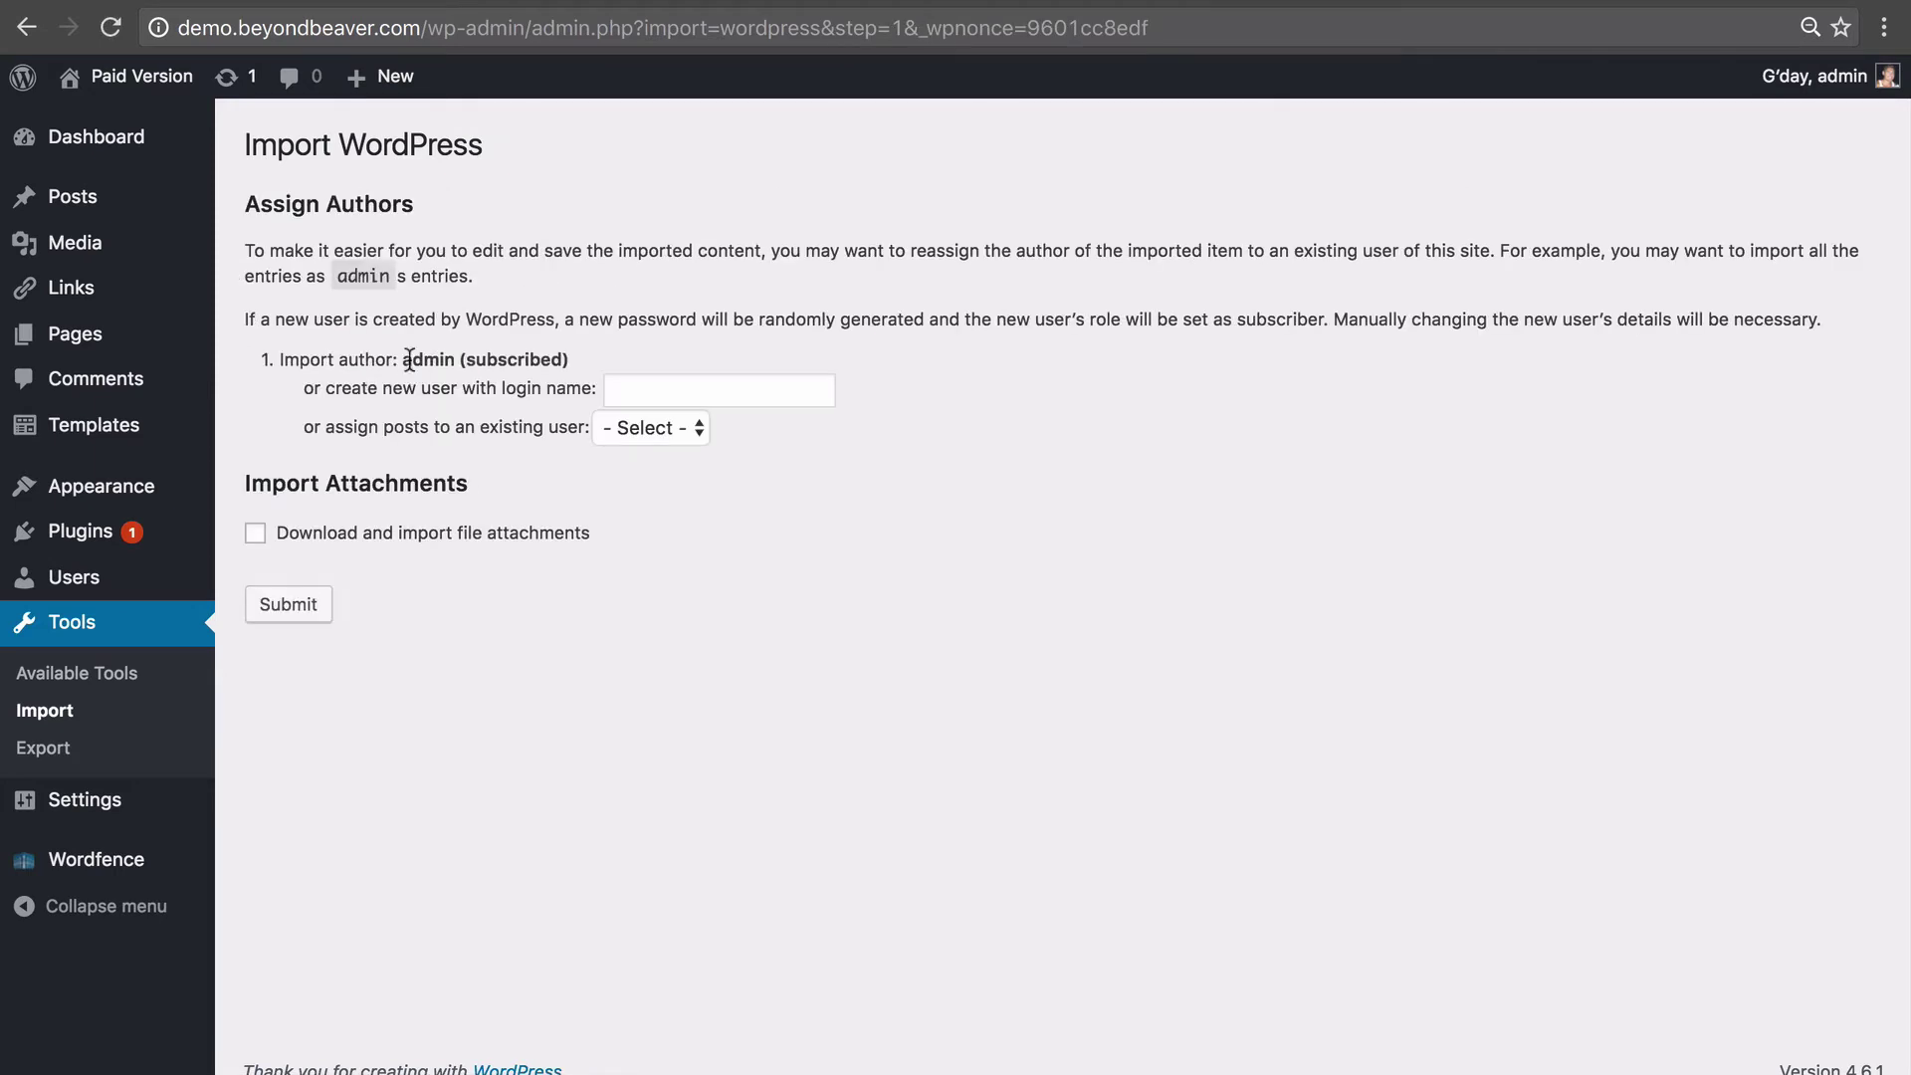
- Assign the imported content to the existing admin user and submit the import
click(606, 433)
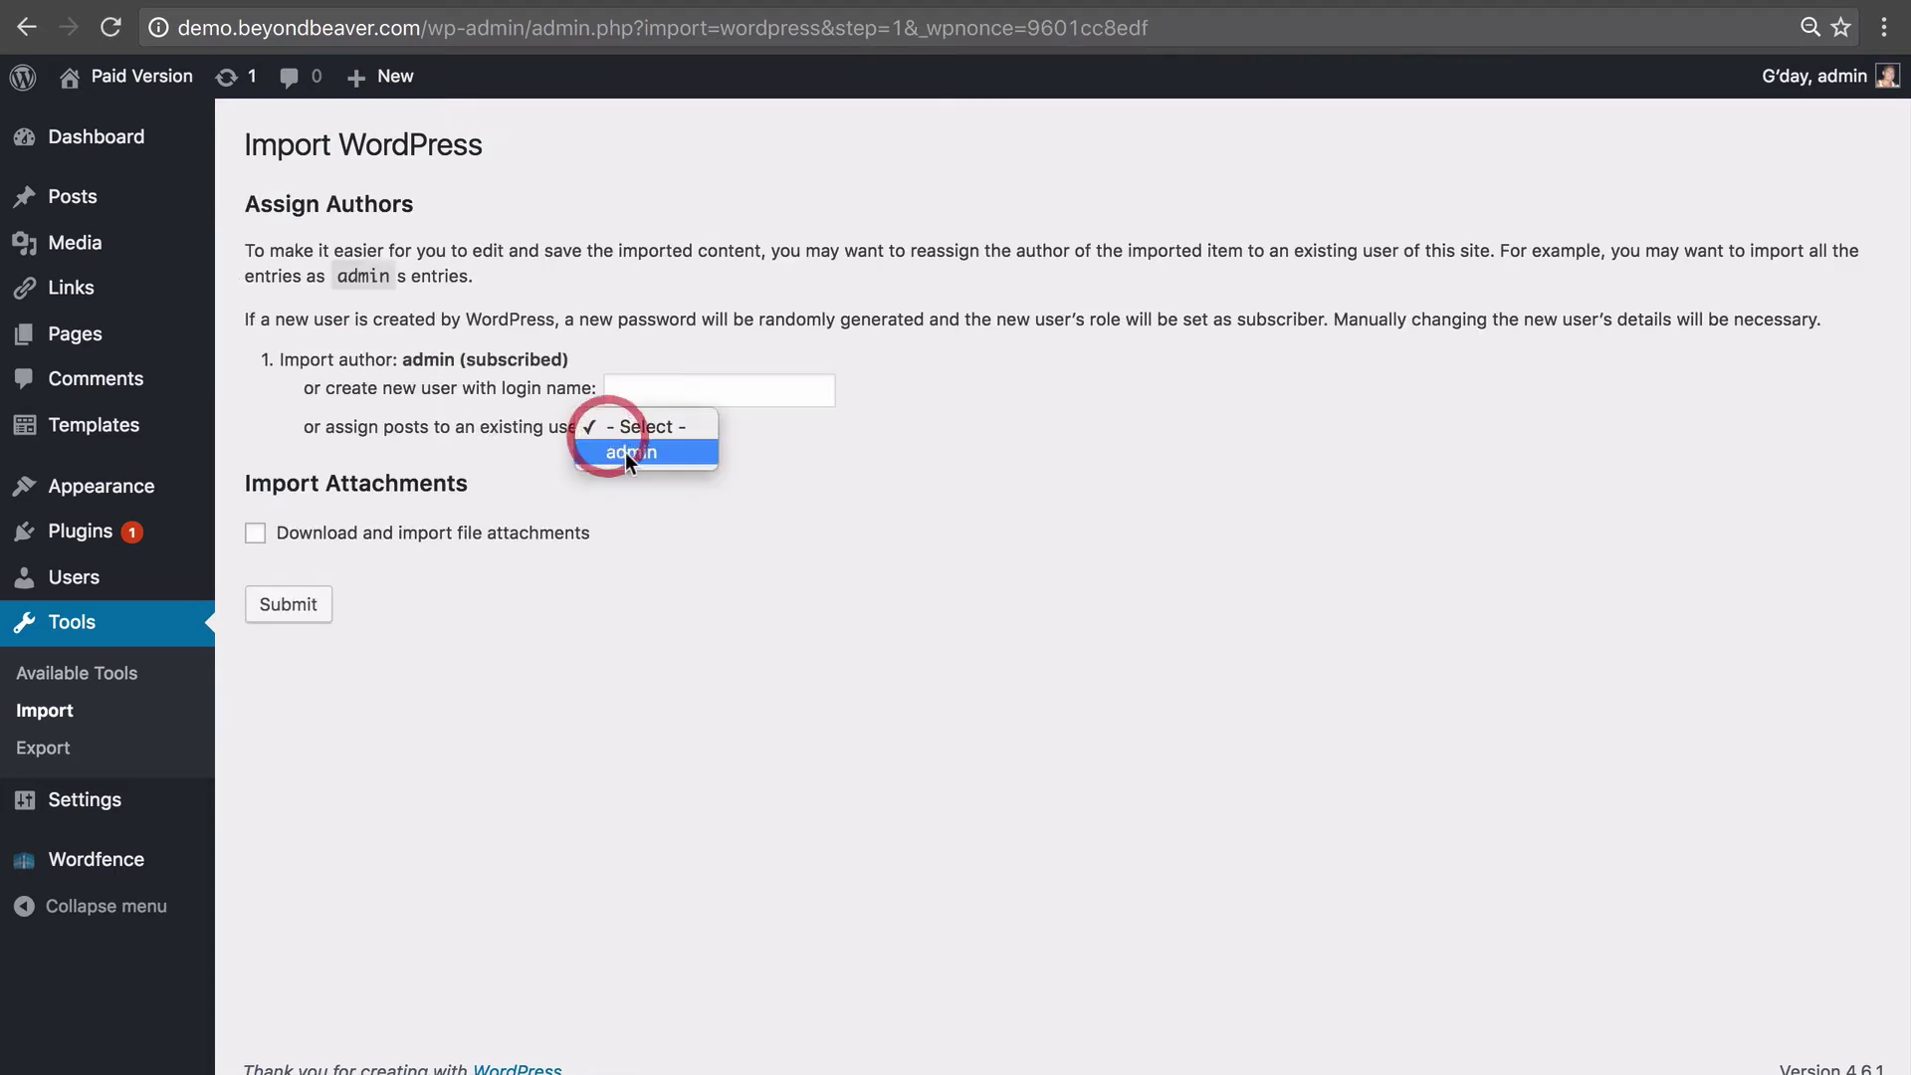
click(627, 451)
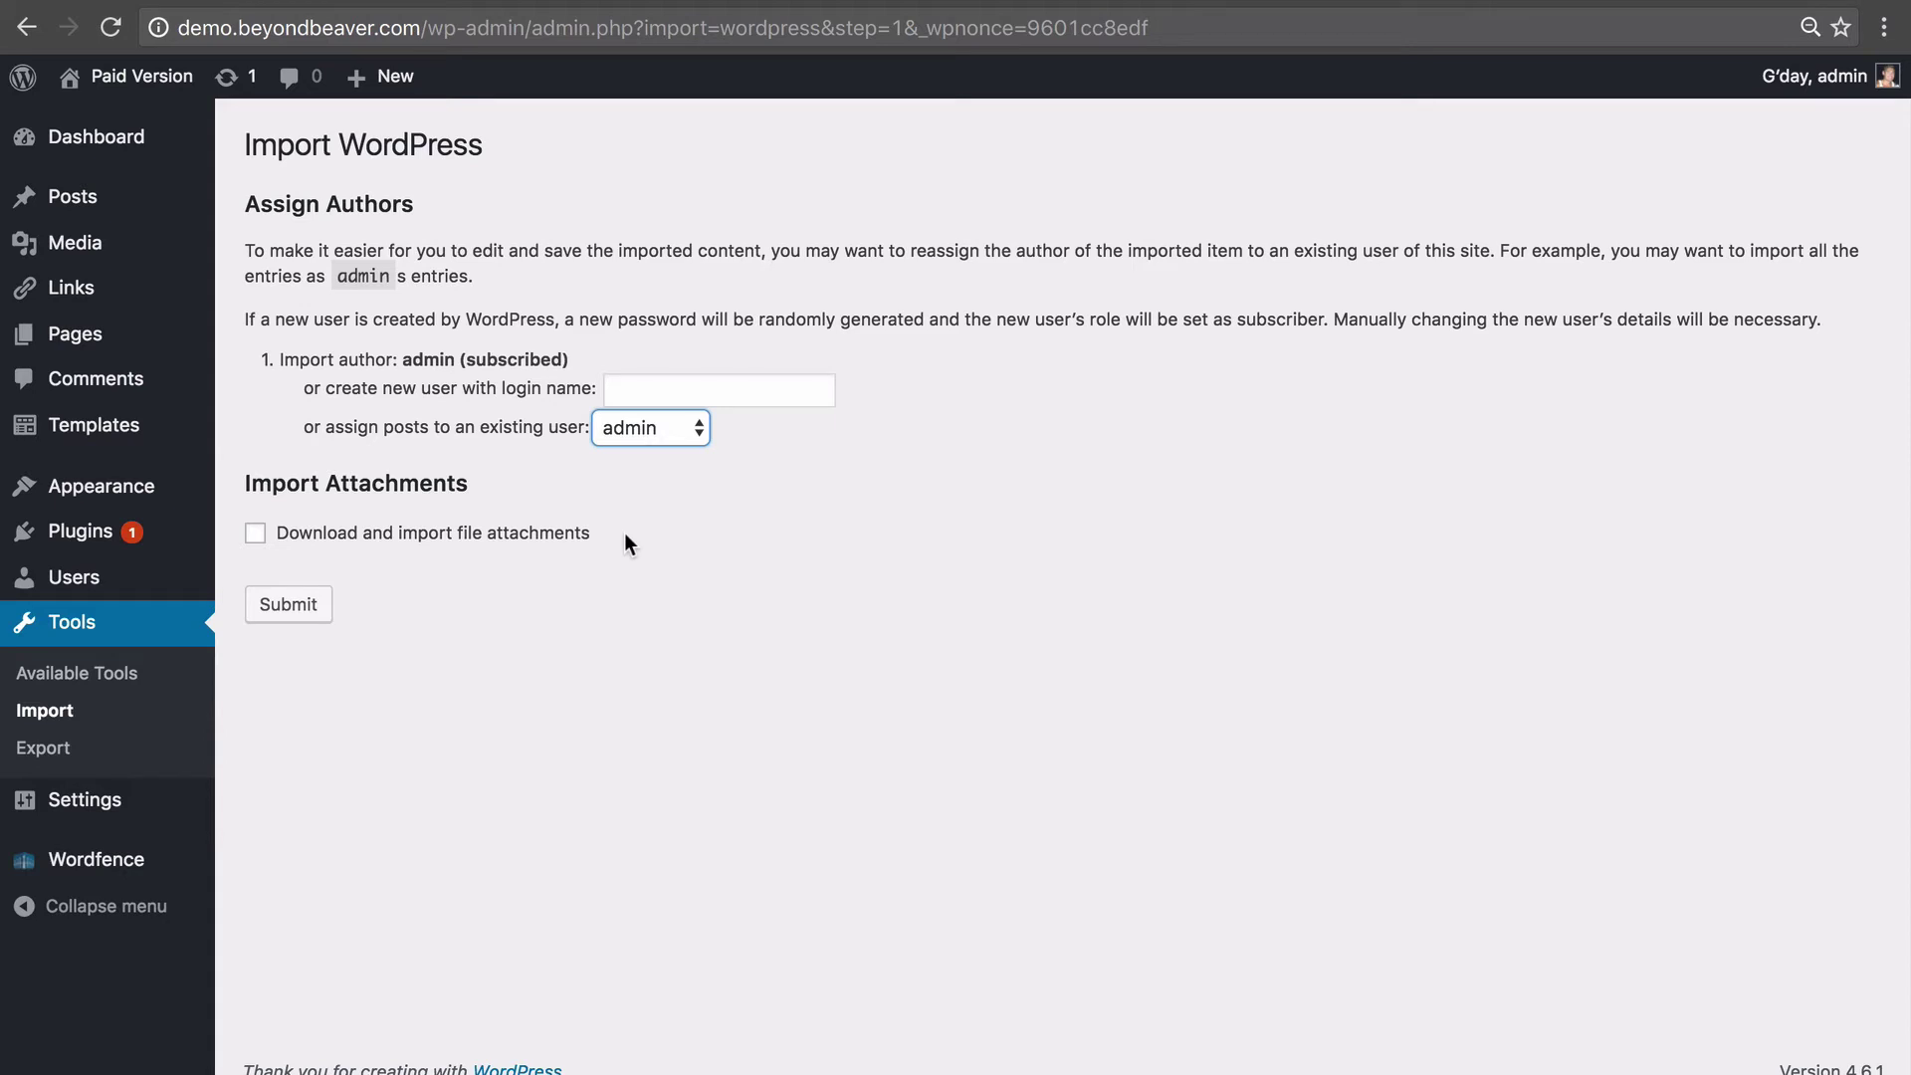
click(500, 543)
click(500, 541)
click(273, 558)
click(256, 543)
click(289, 609)
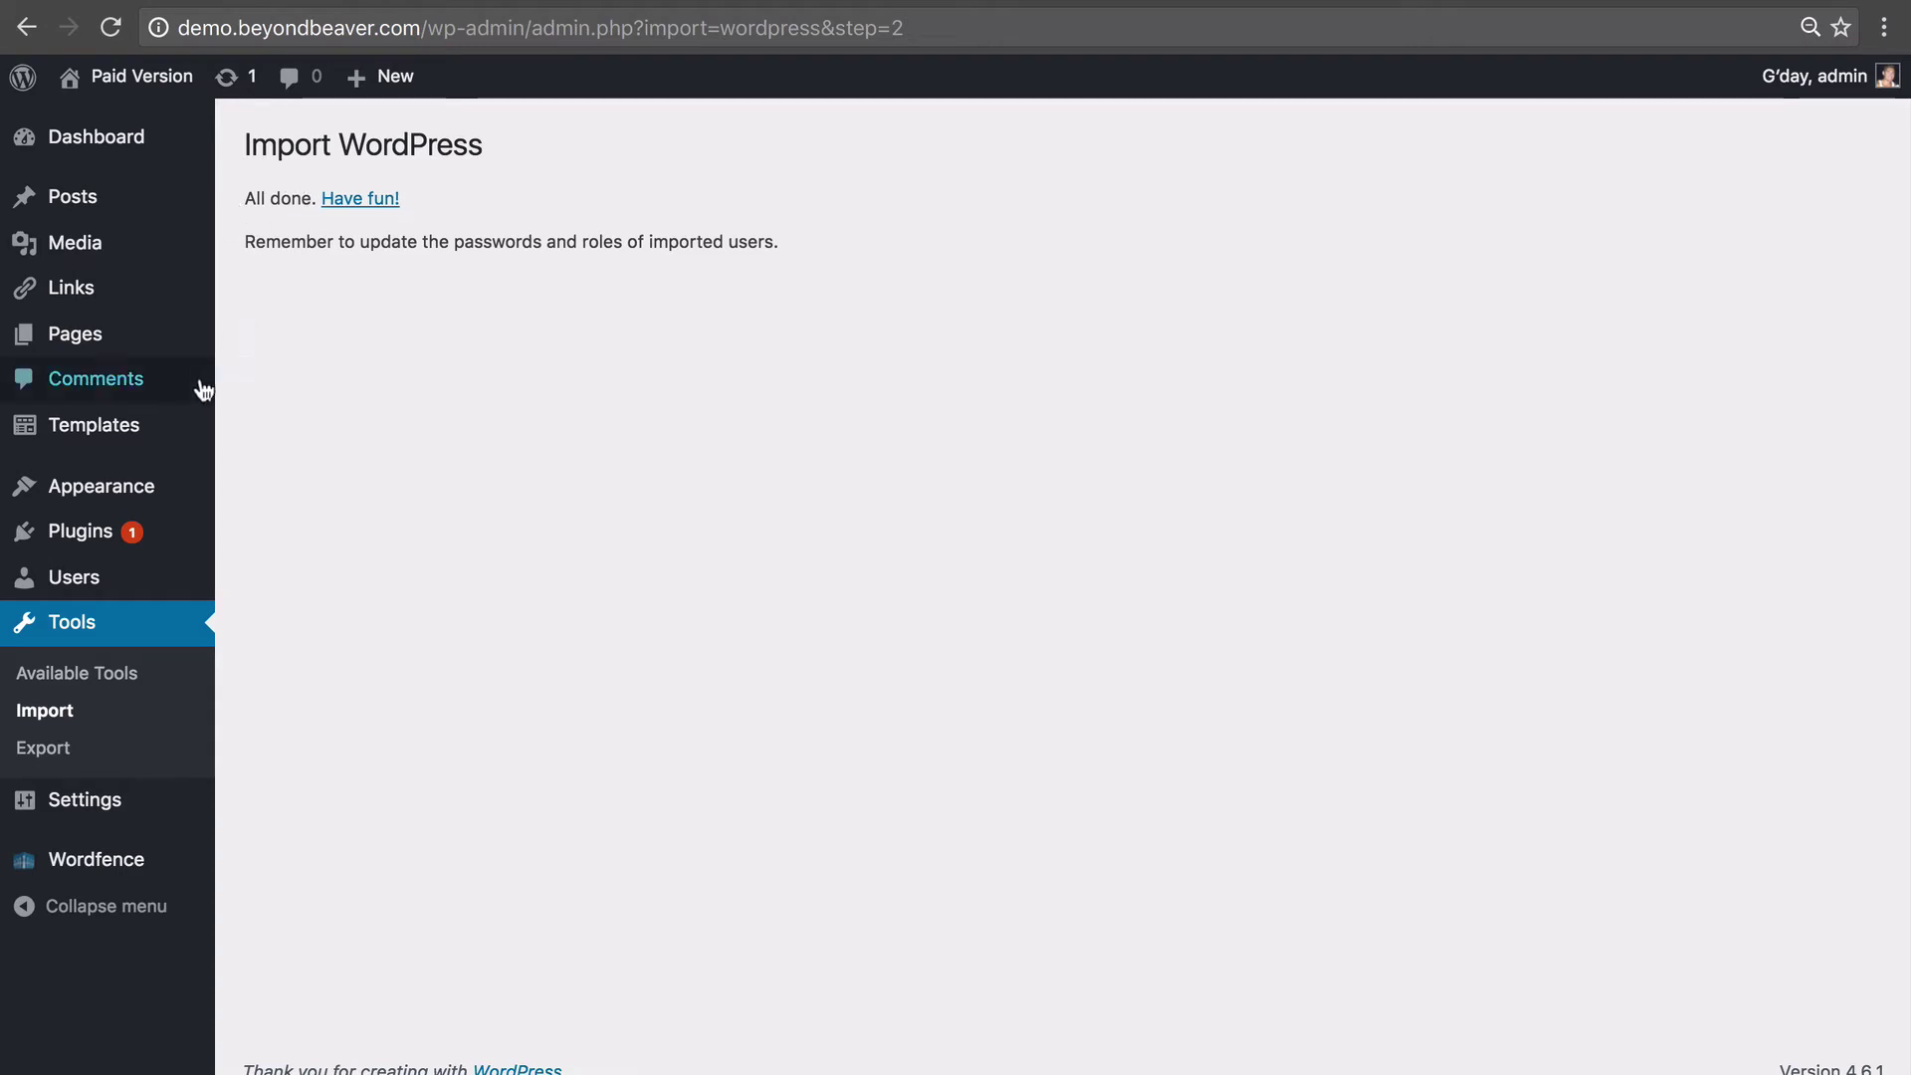
- Open the All Templates list and view the imported Ebook Landing Page Template on the site
mouse_move(136, 430)
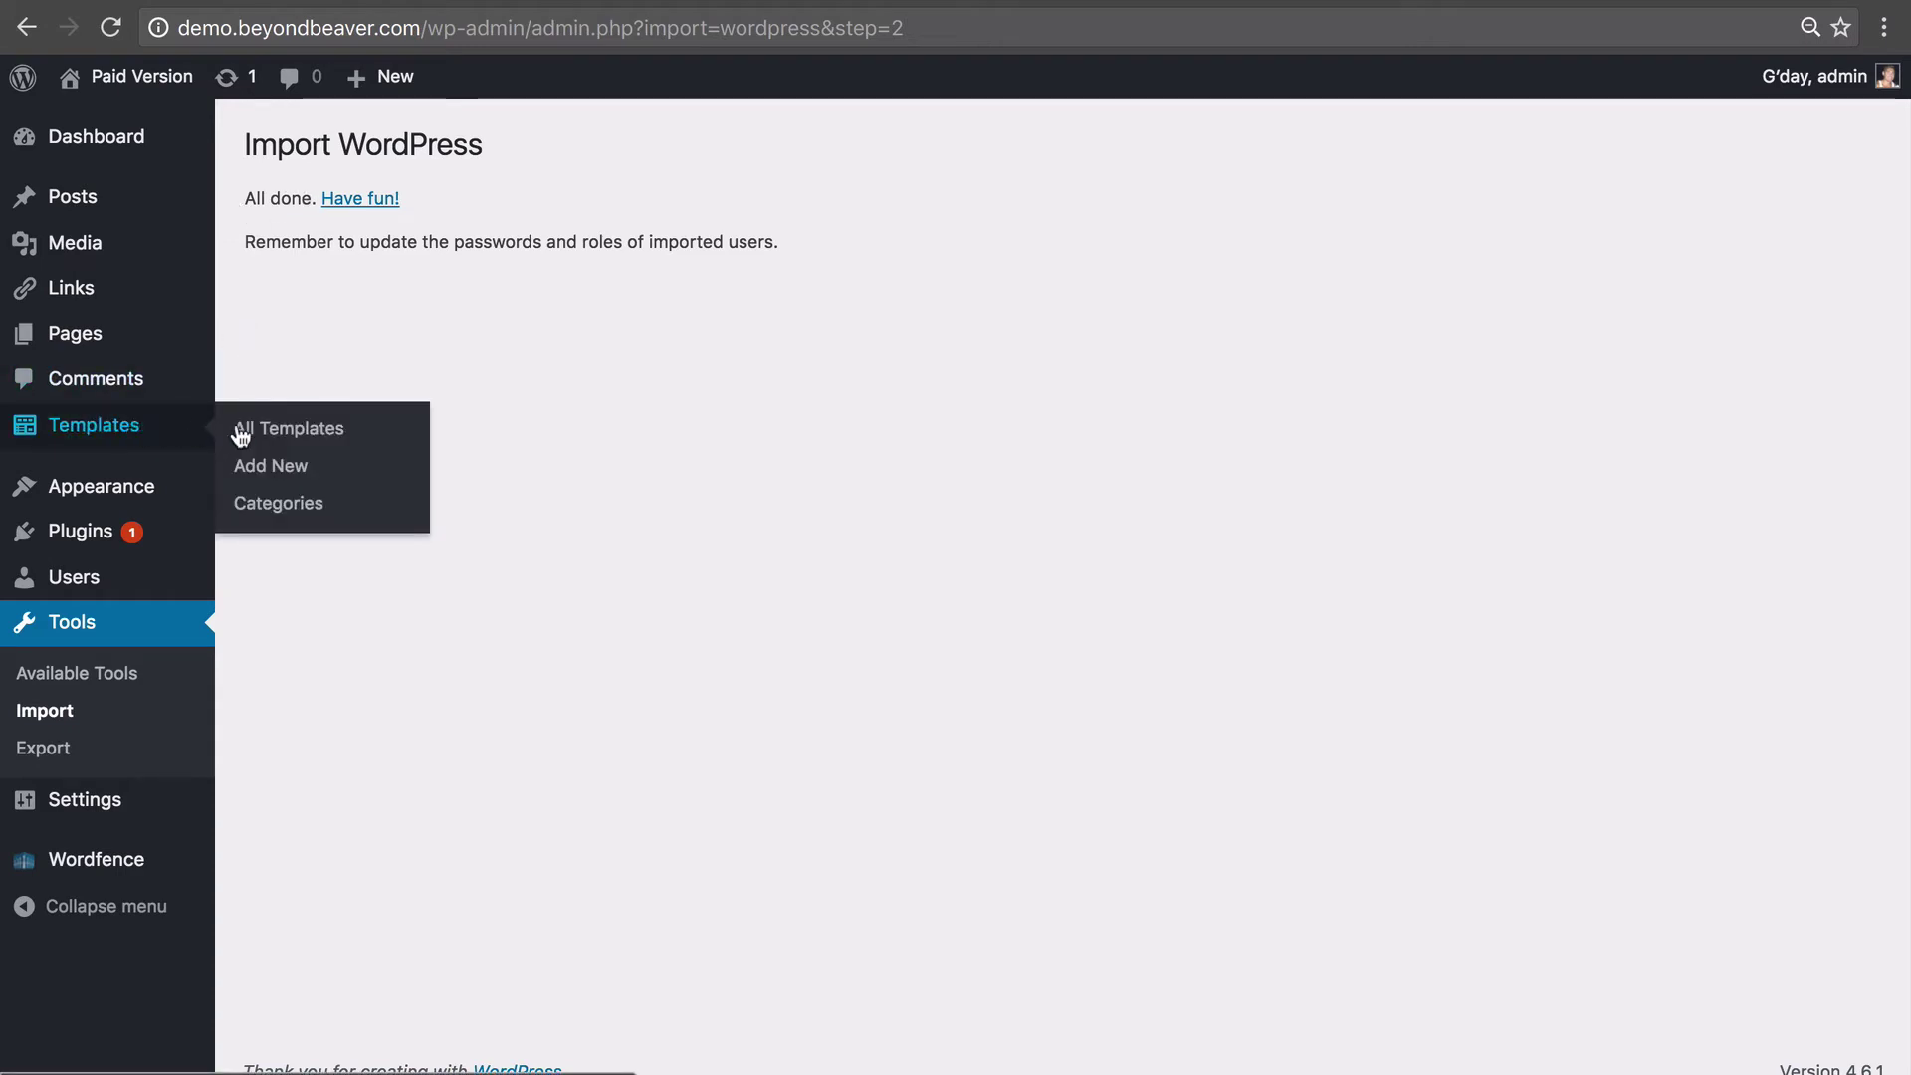
click(289, 431)
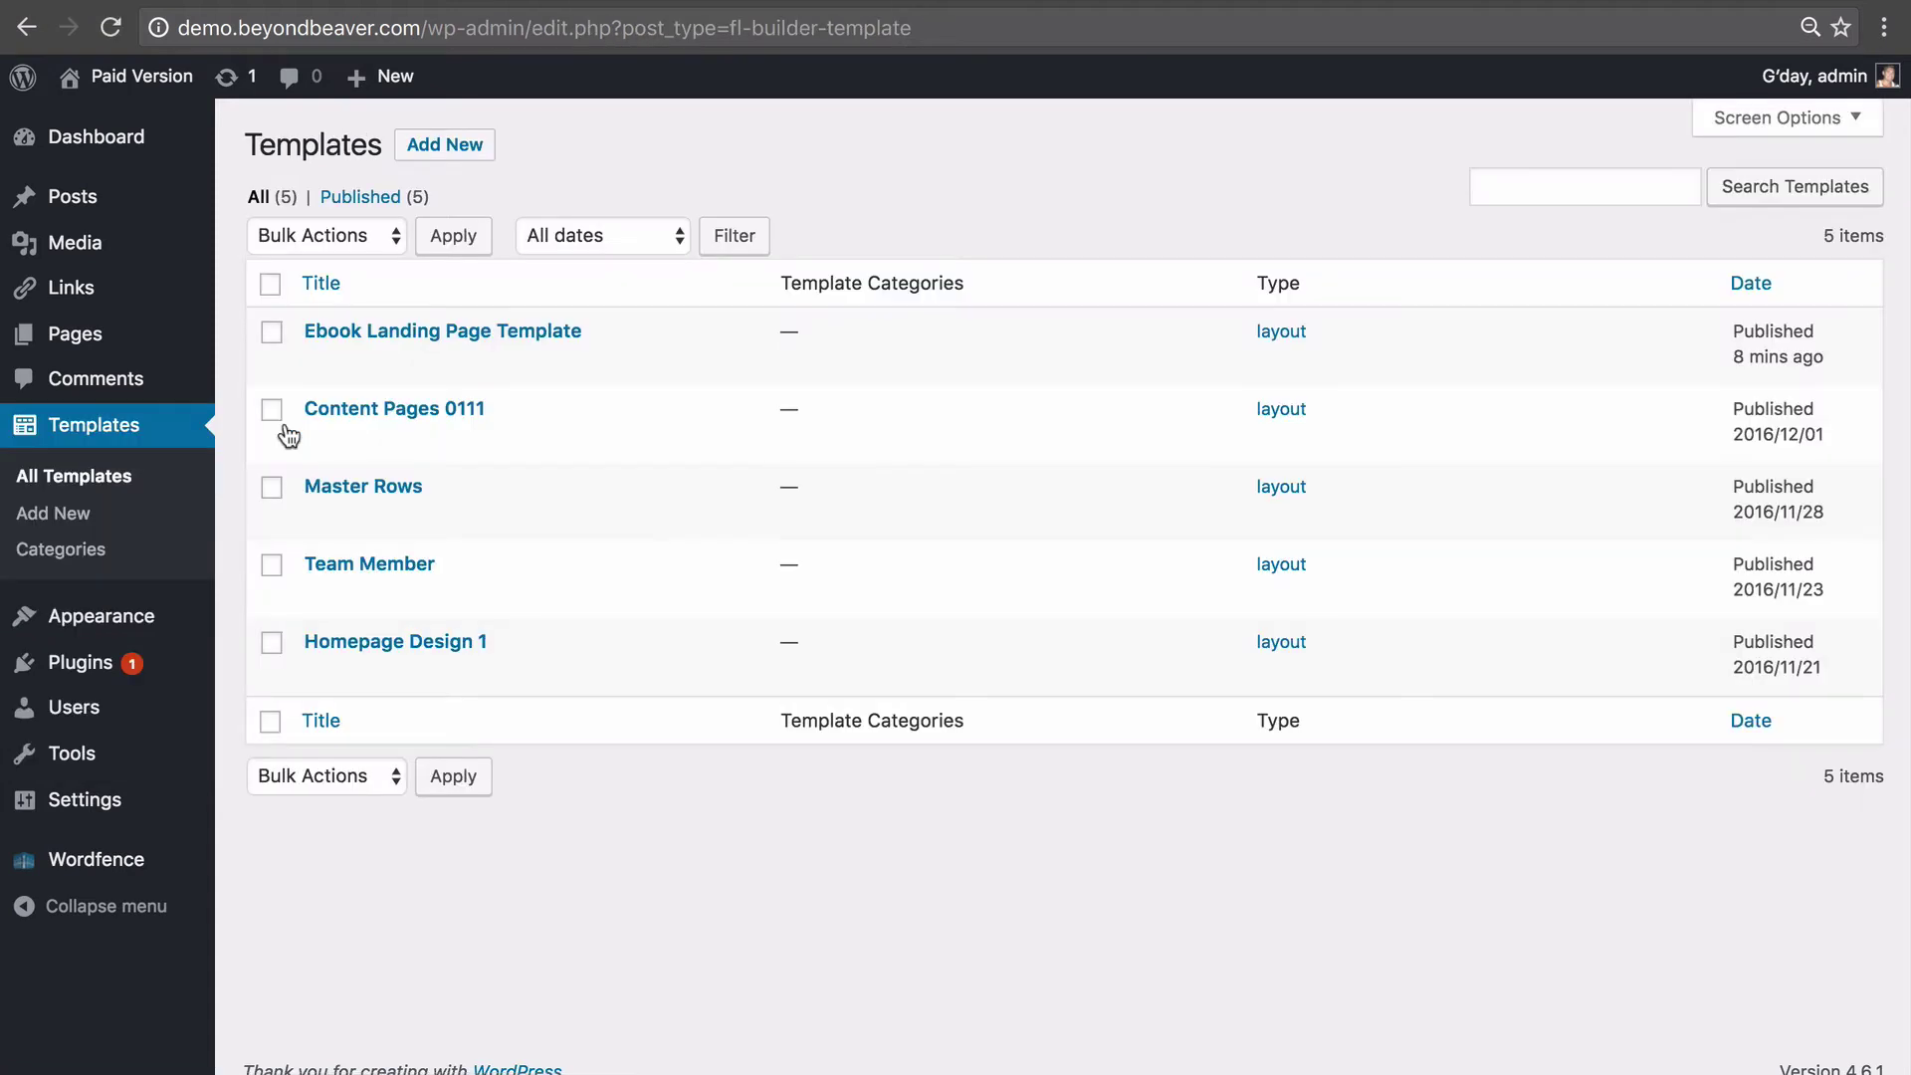
mouse_move(314, 315)
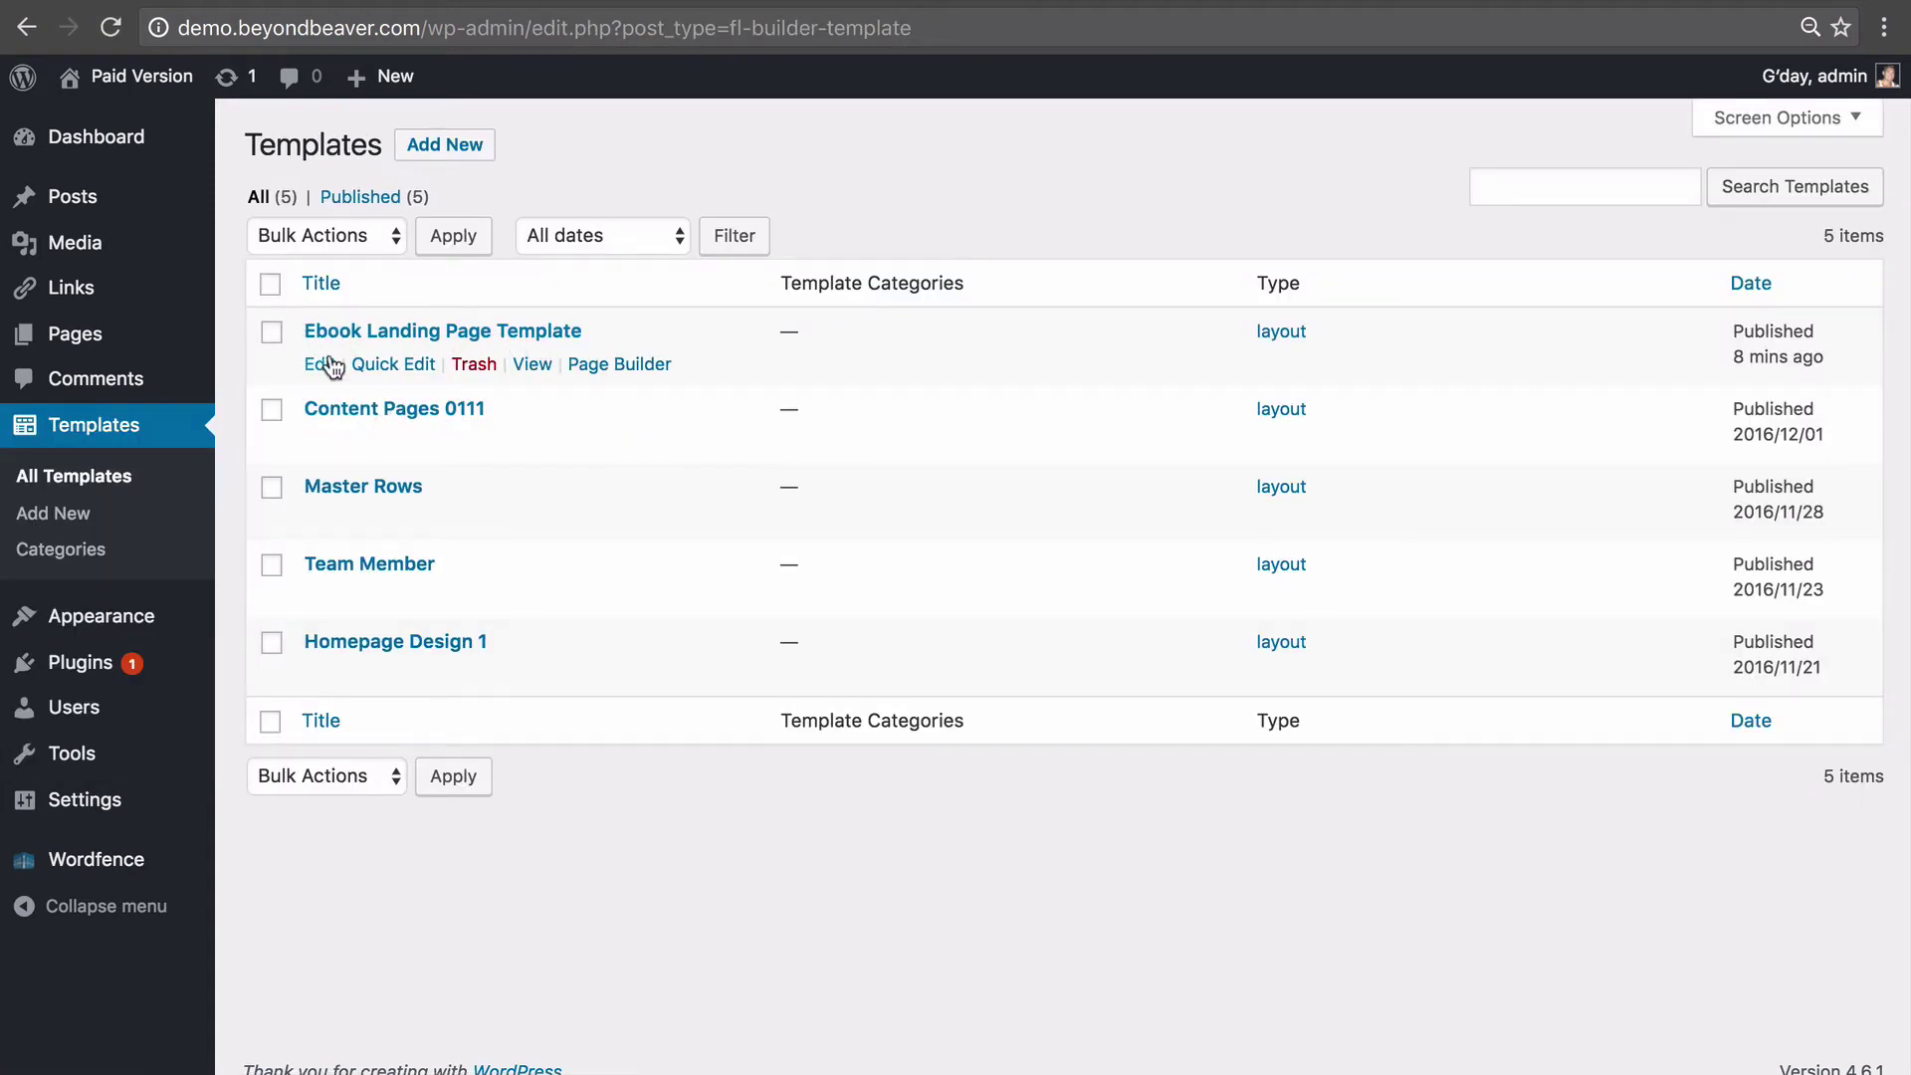
click(532, 365)
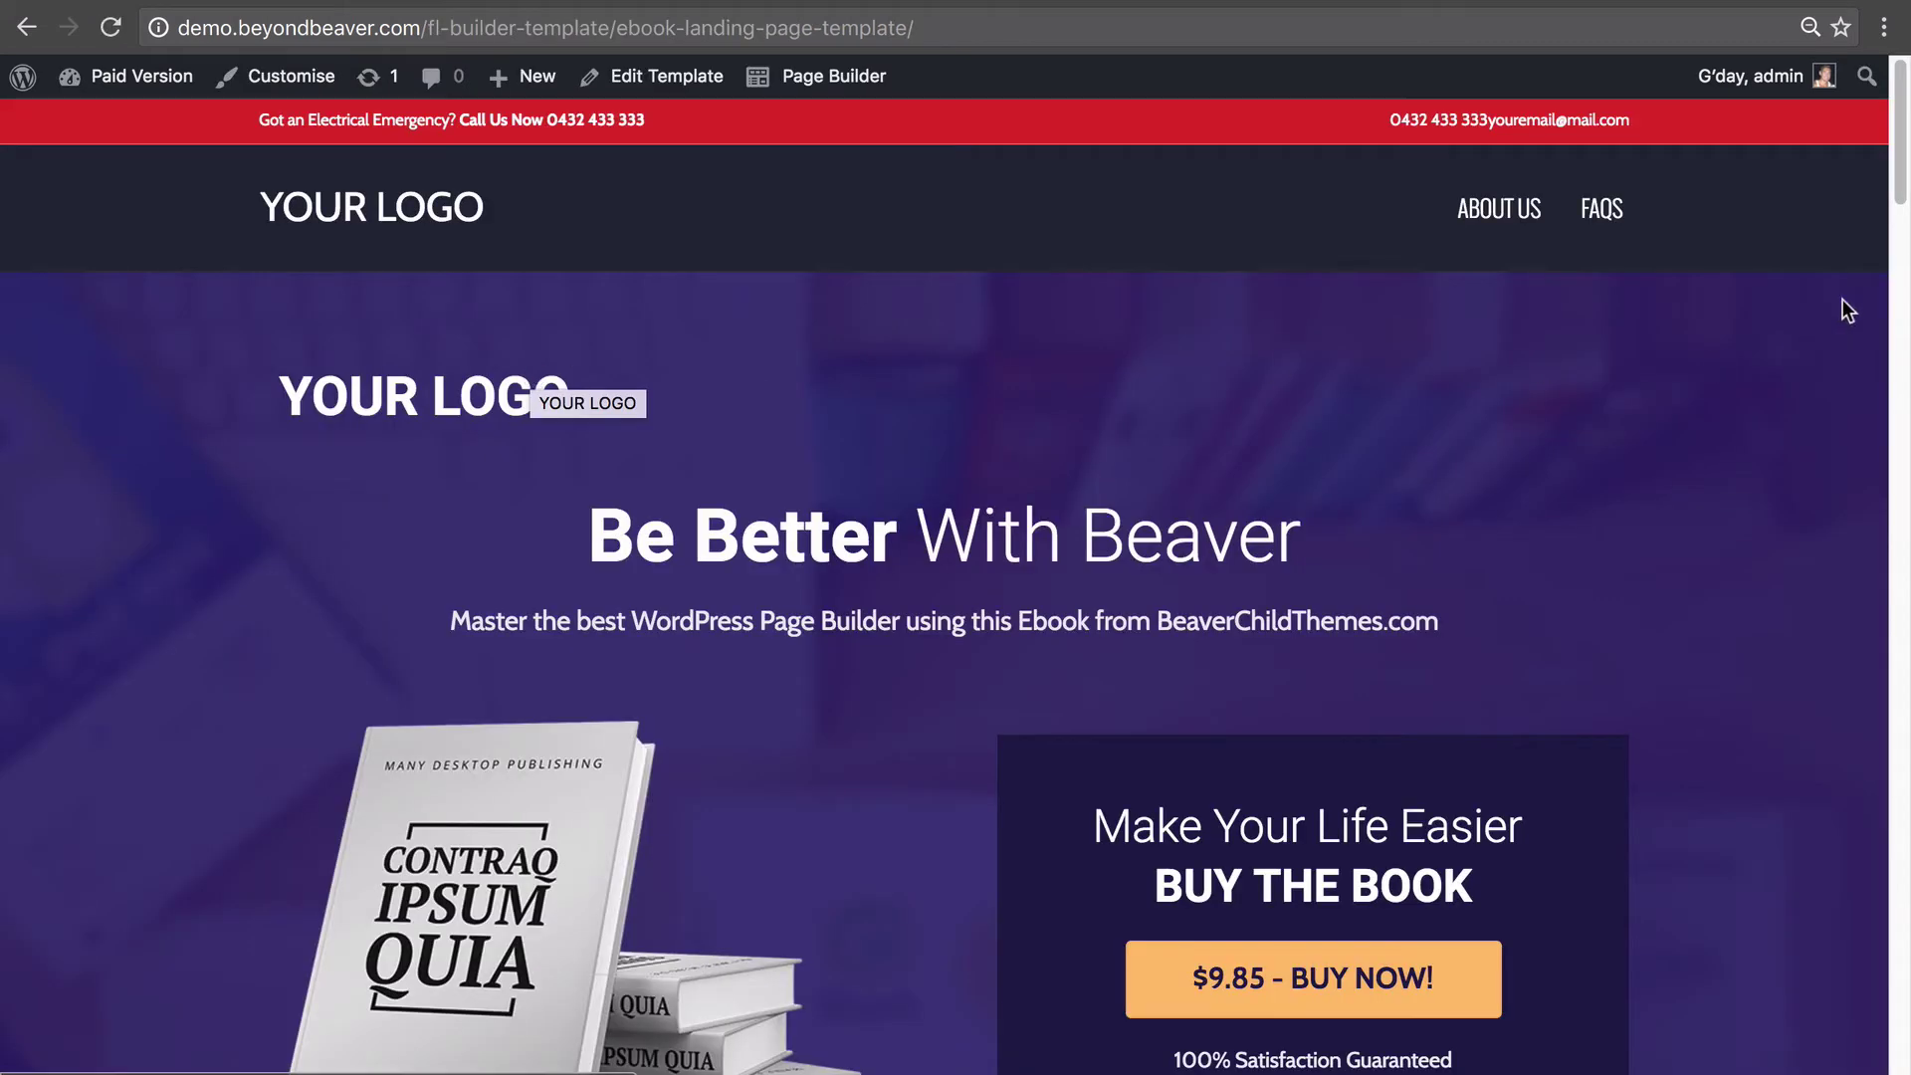
mouse_move(1903, 105)
mouse_down()
mouse_move(1904, 1003)
mouse_move(1903, 134)
mouse_up()
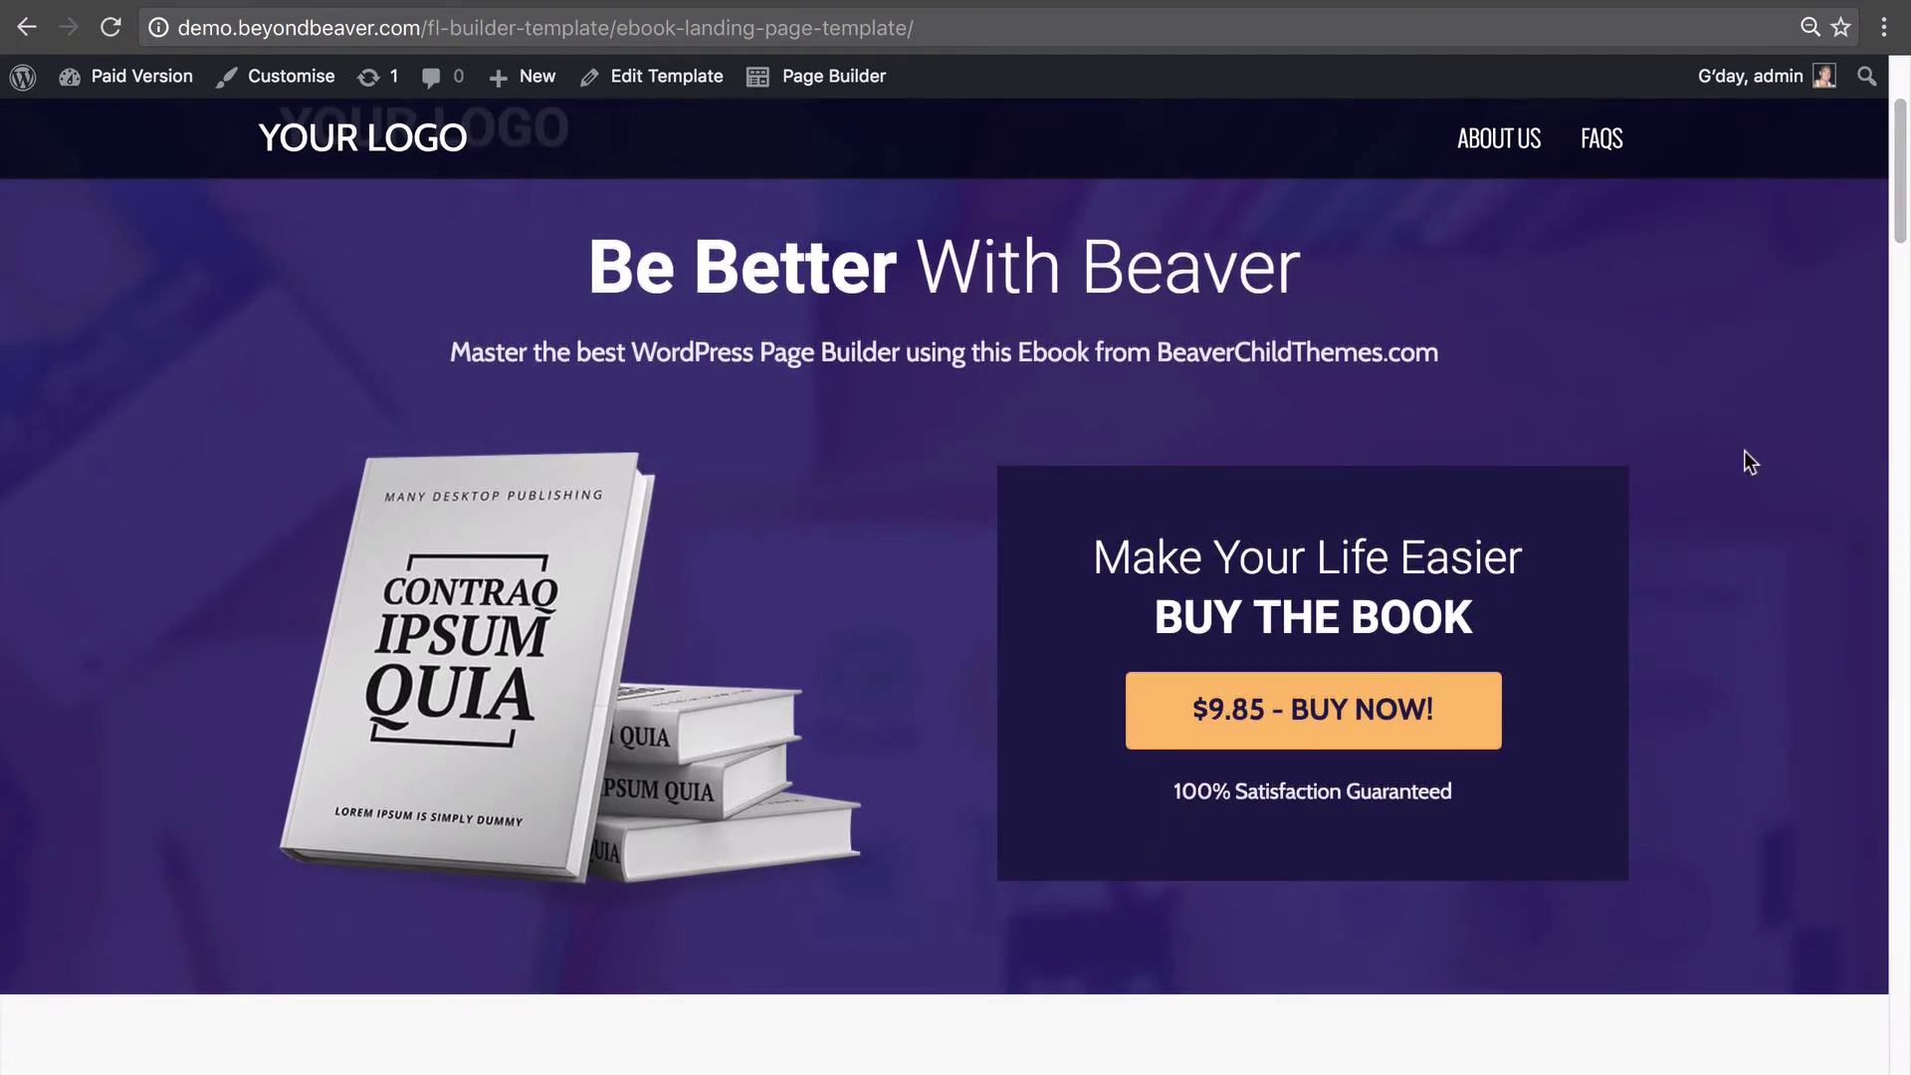
- Inspect the book image's source address in the page code and compare its domain with the current page's address
right_click(660, 617)
click(714, 774)
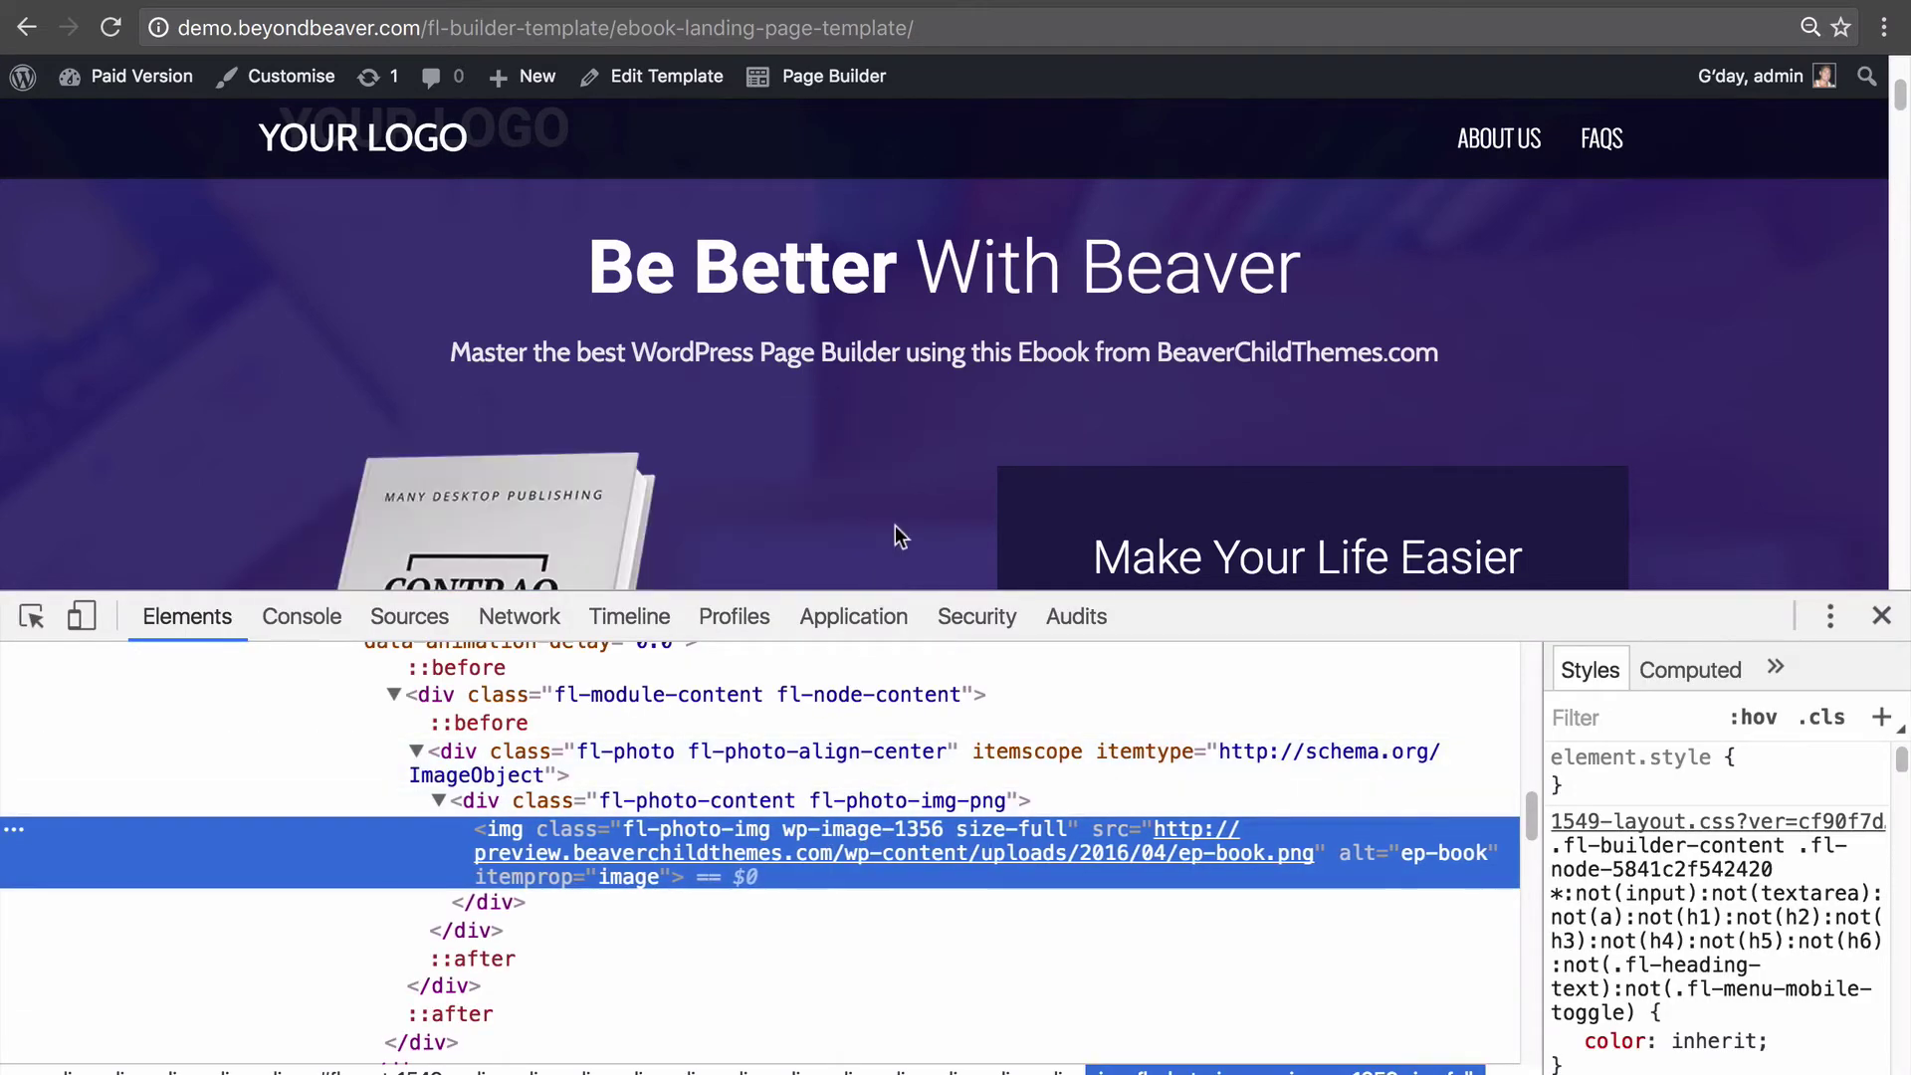
scroll(894, 526, down, 3)
mouse_move(573, 856)
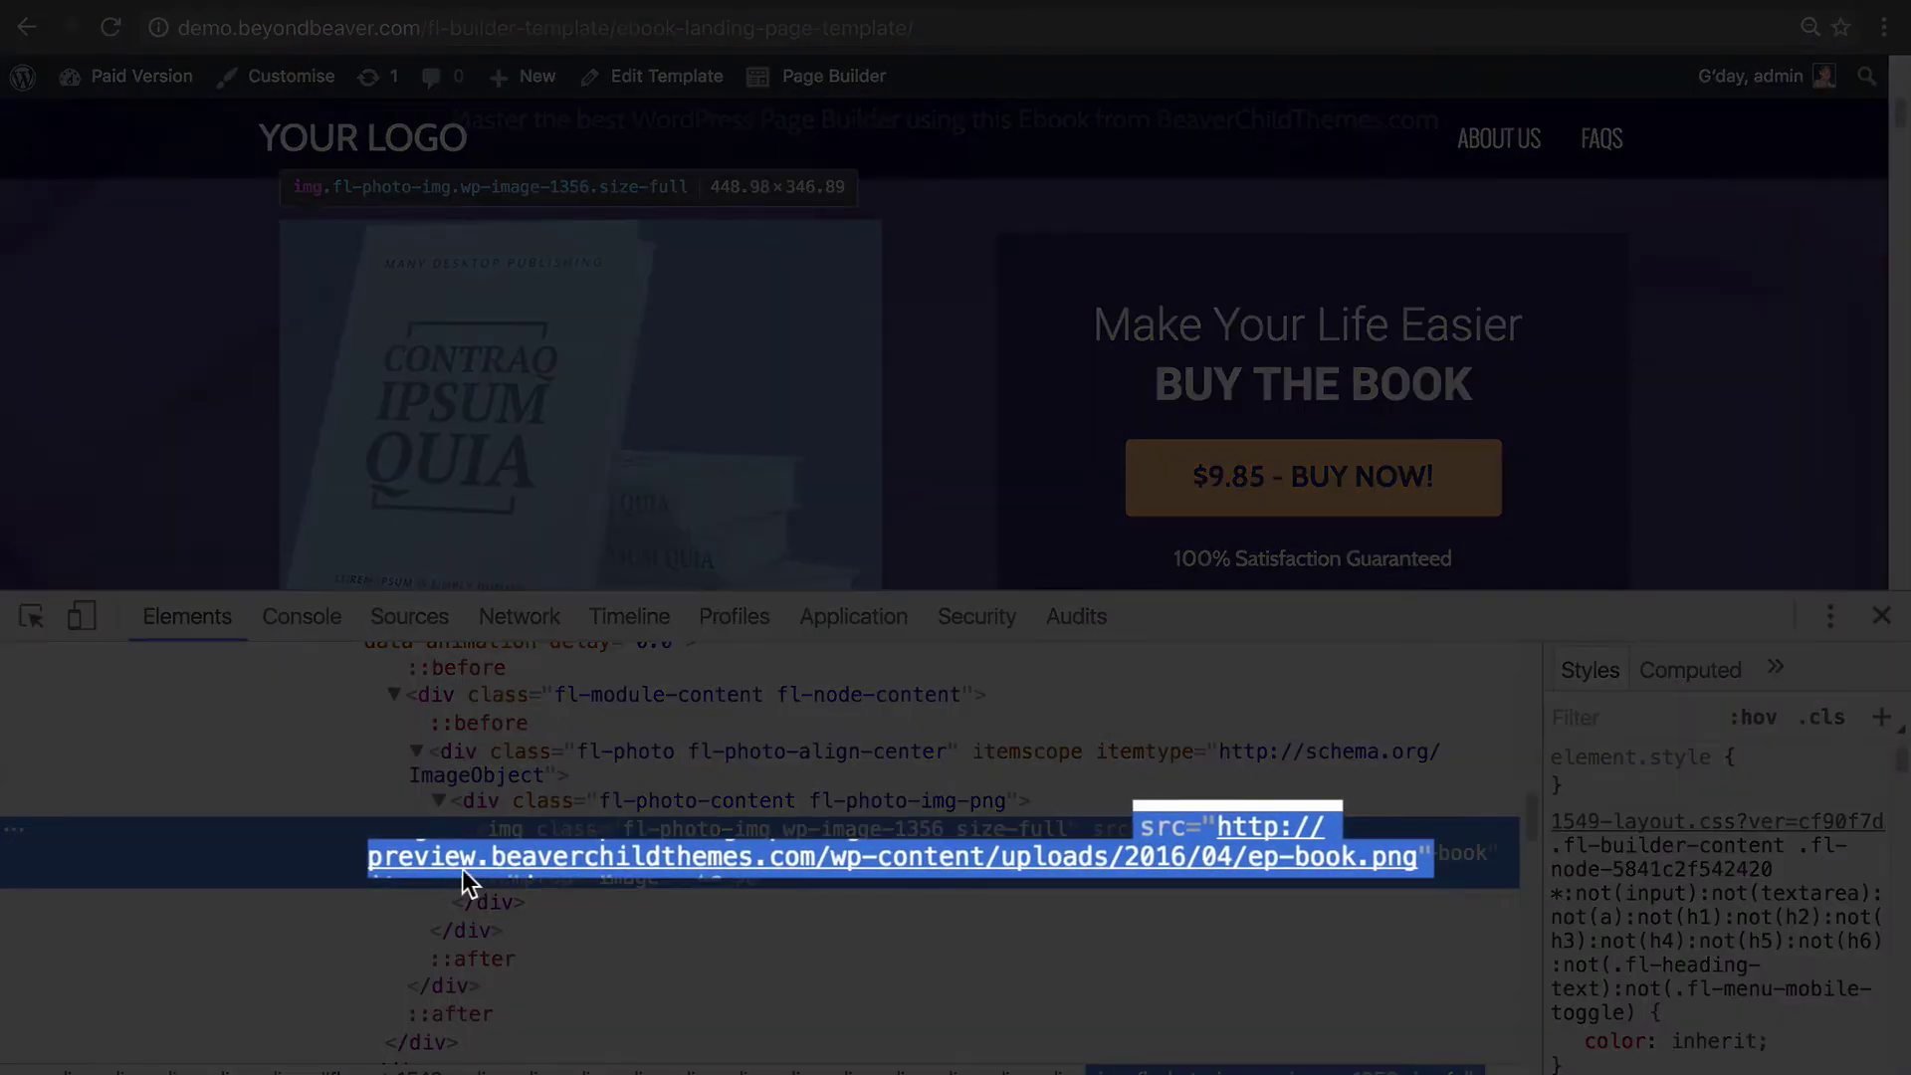
mouse_move(429, 866)
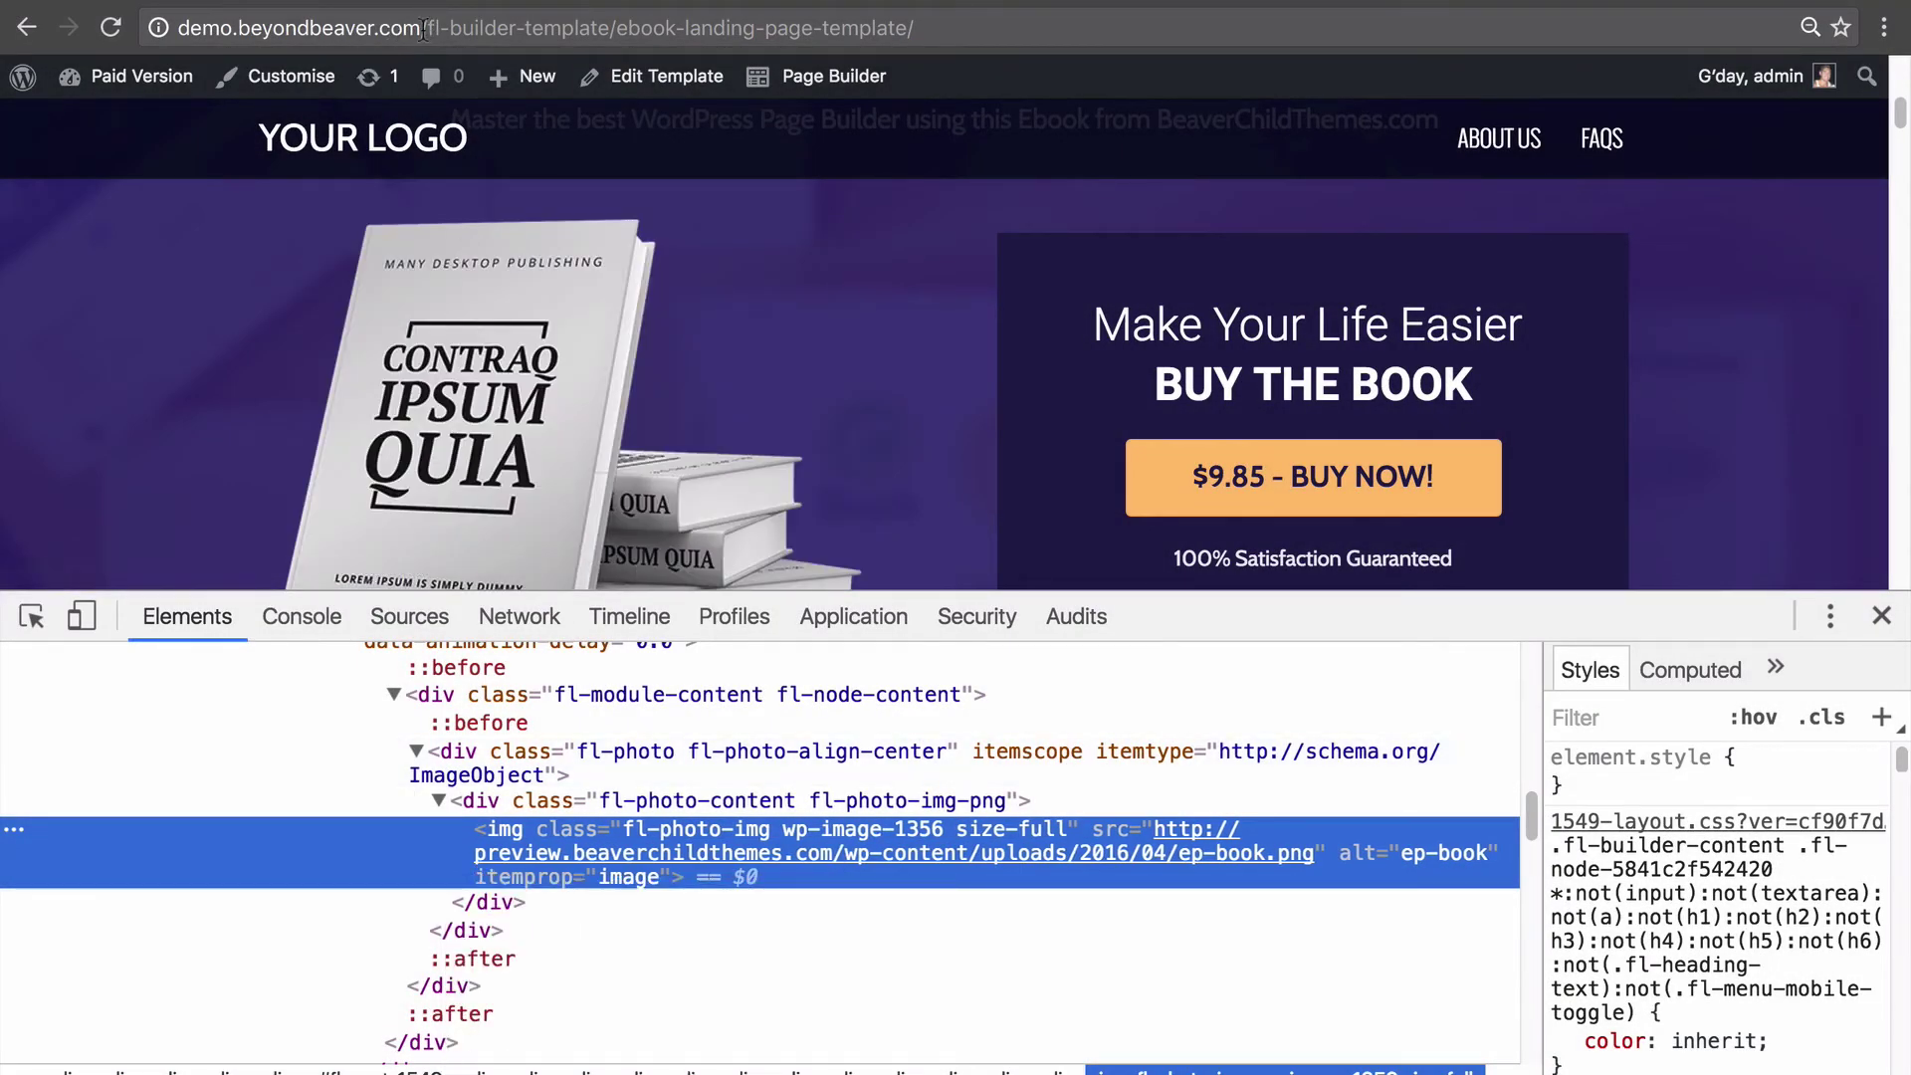
drag(424, 30, 178, 28)
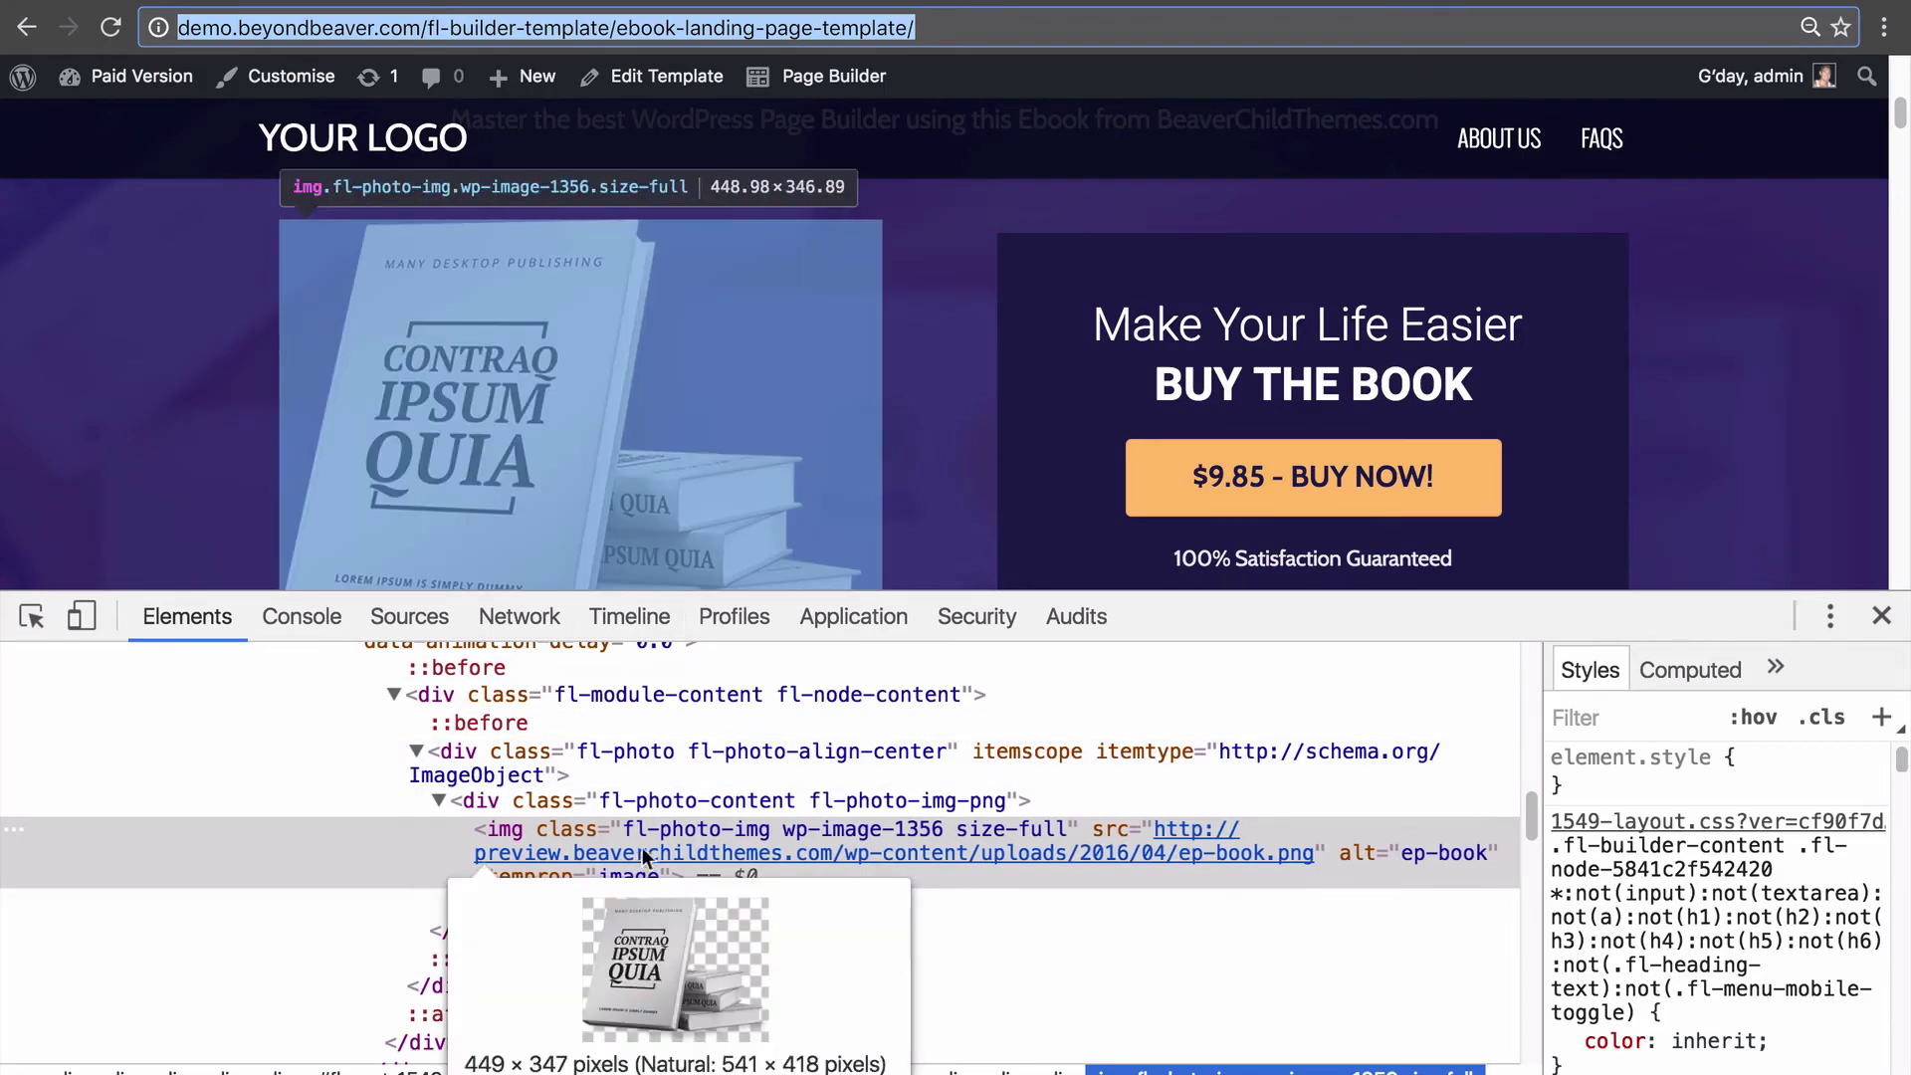
key(super+alt+i)
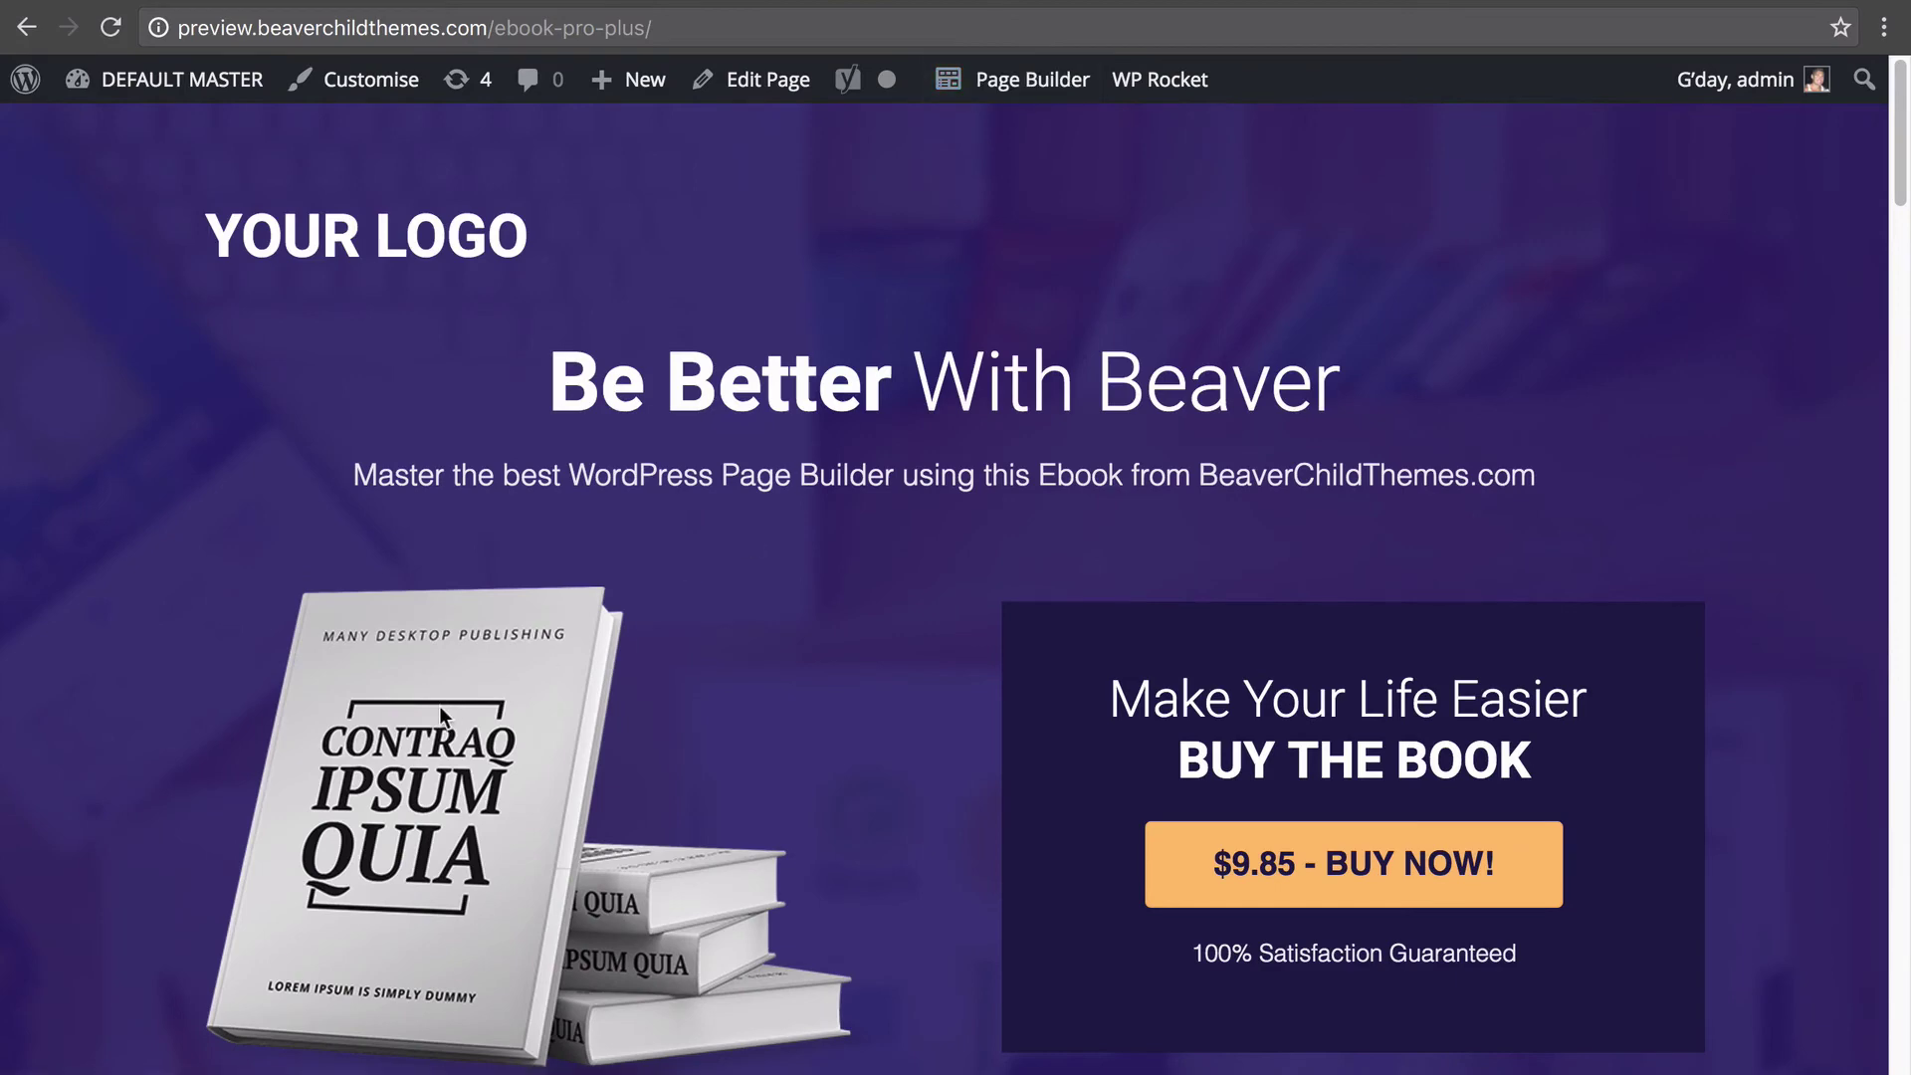
- On the original site's ebook-pro-plus page, save the book image as ep-book in PNG format in the import / export templates folder
right_click(441, 714)
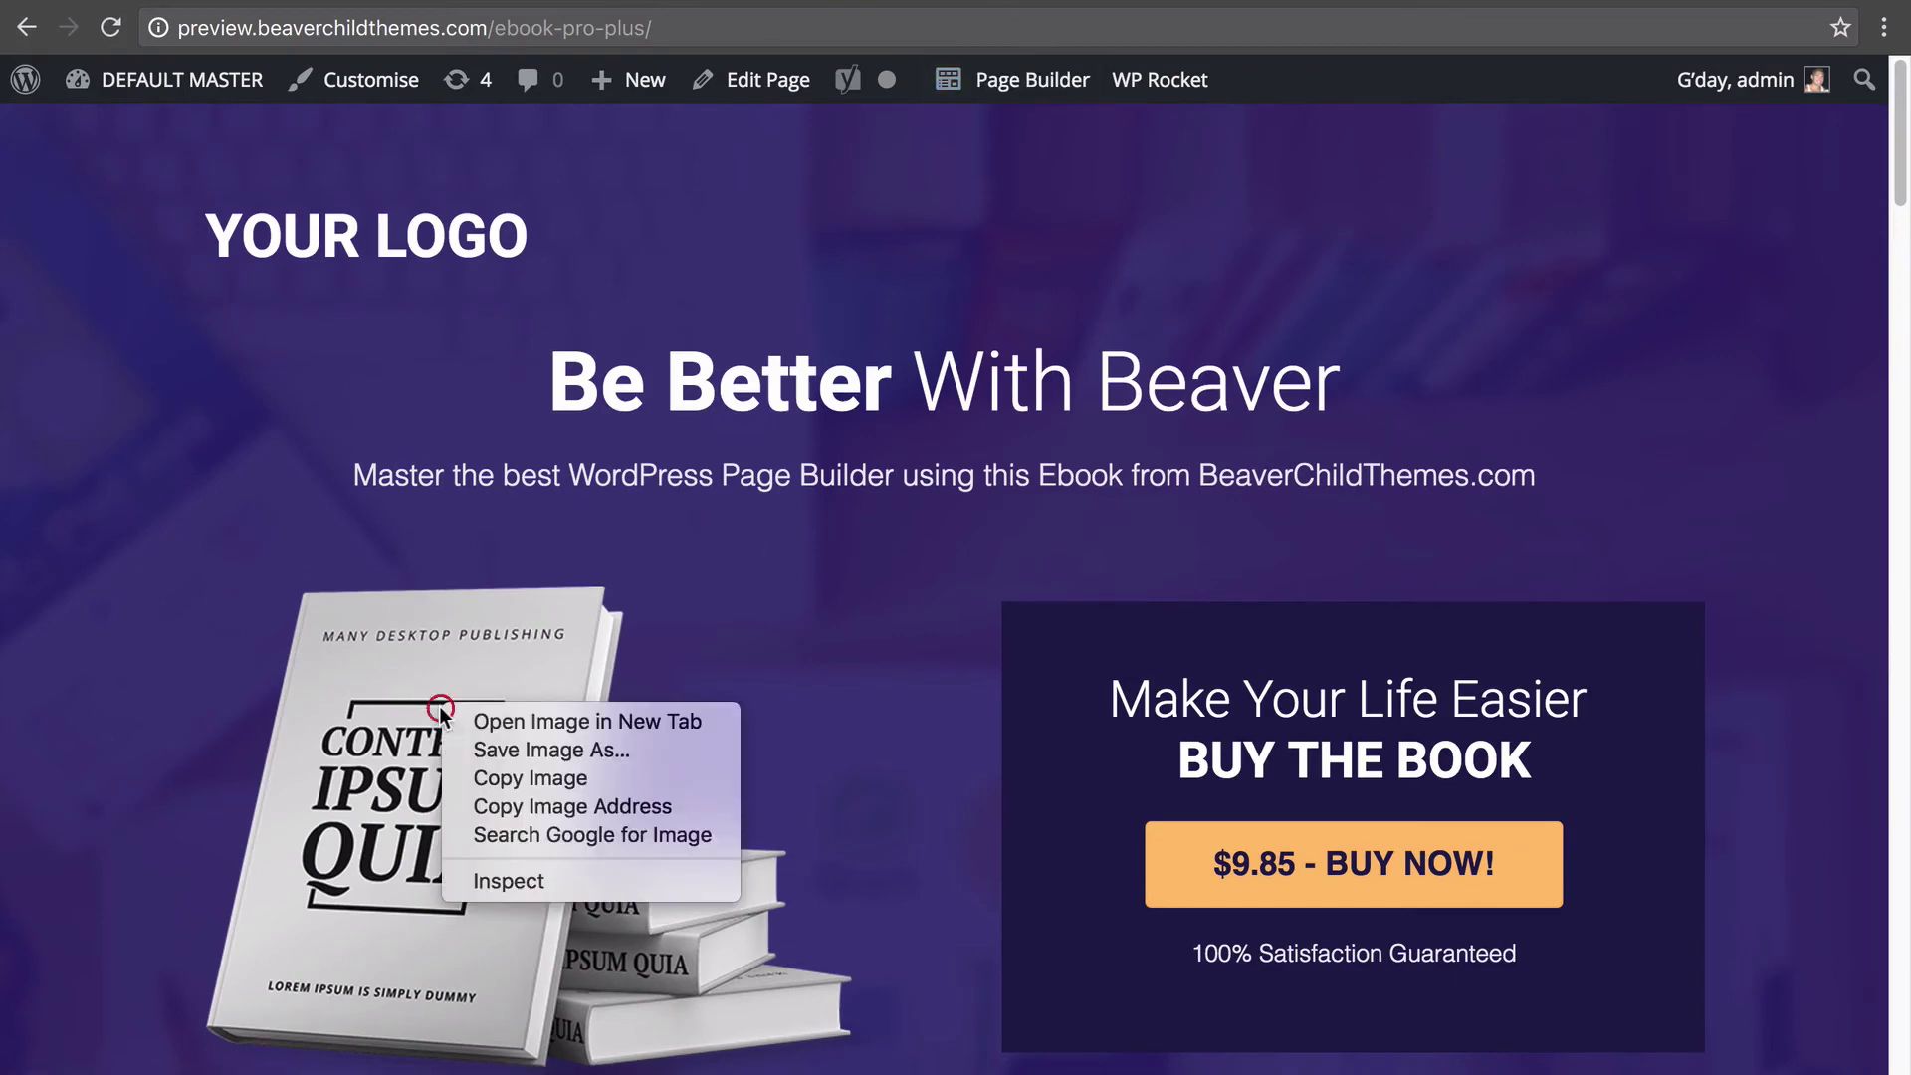
click(499, 749)
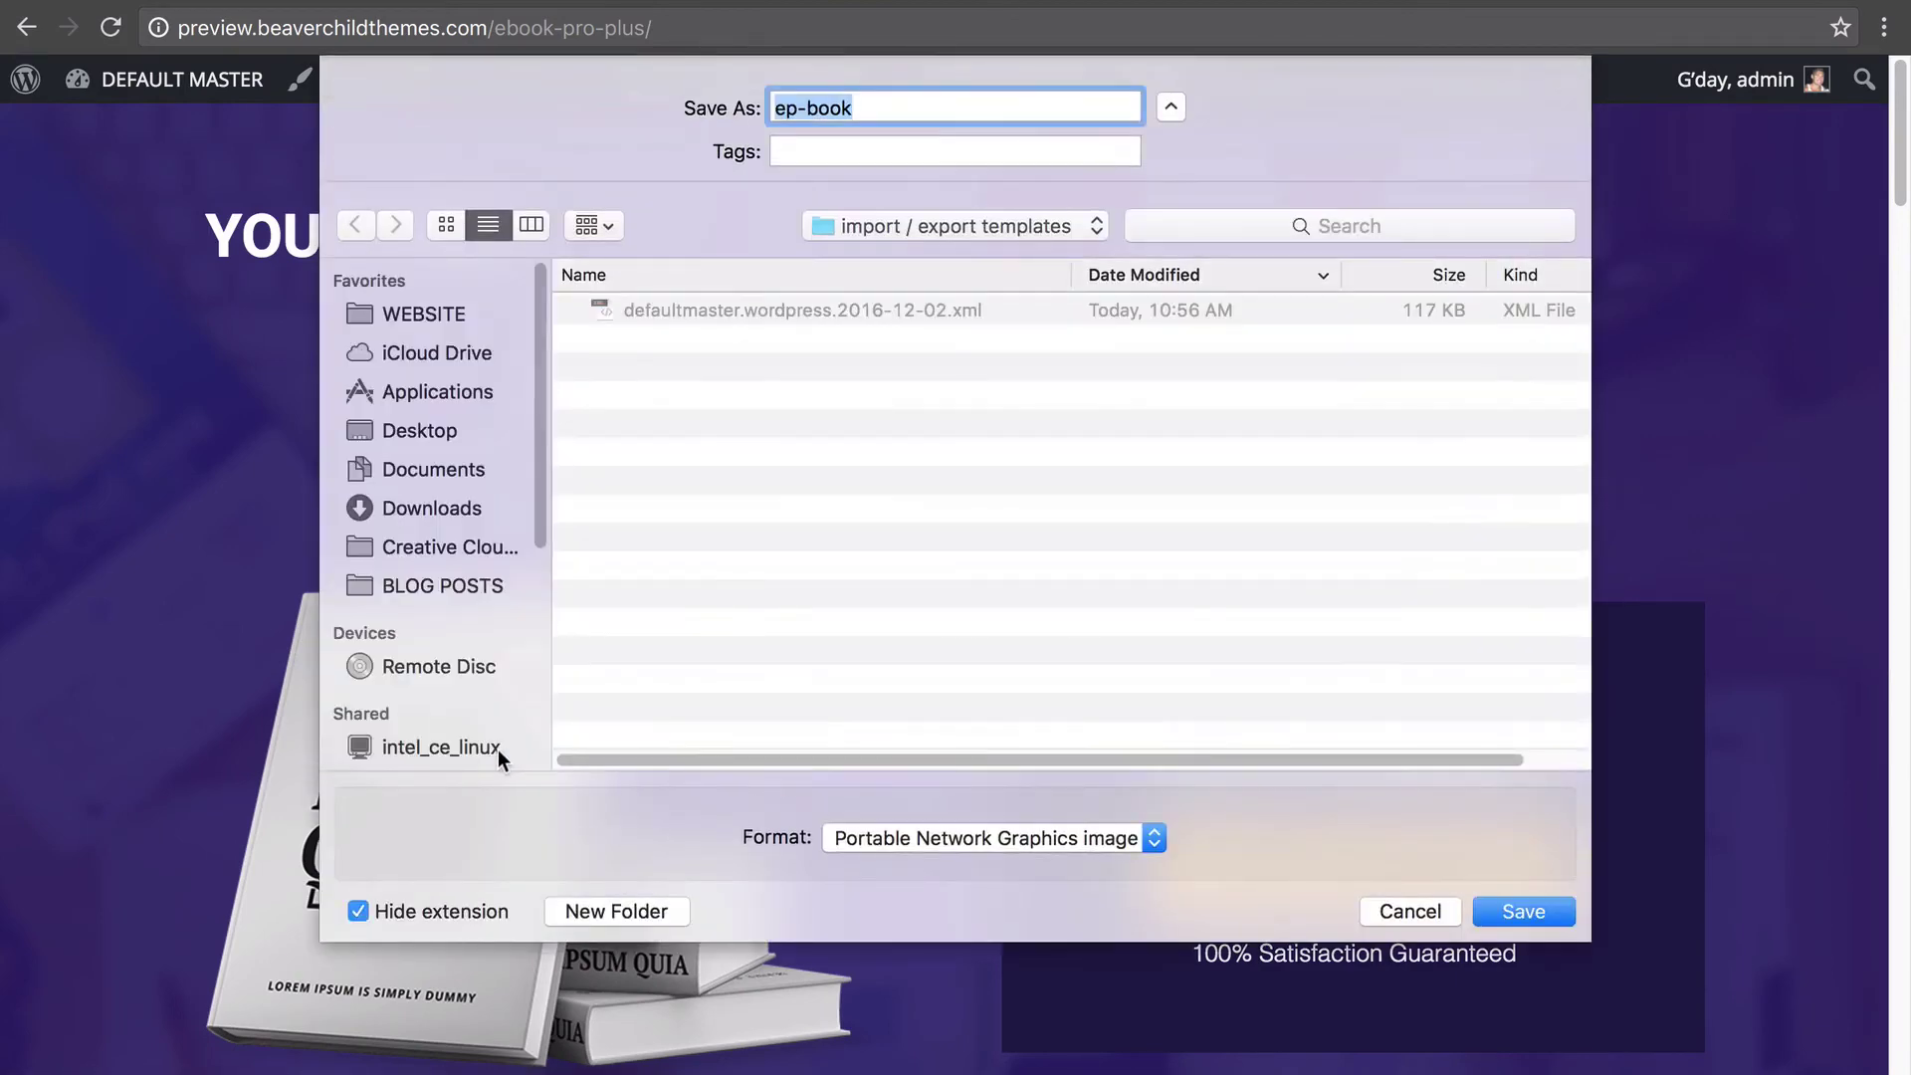
click(1523, 912)
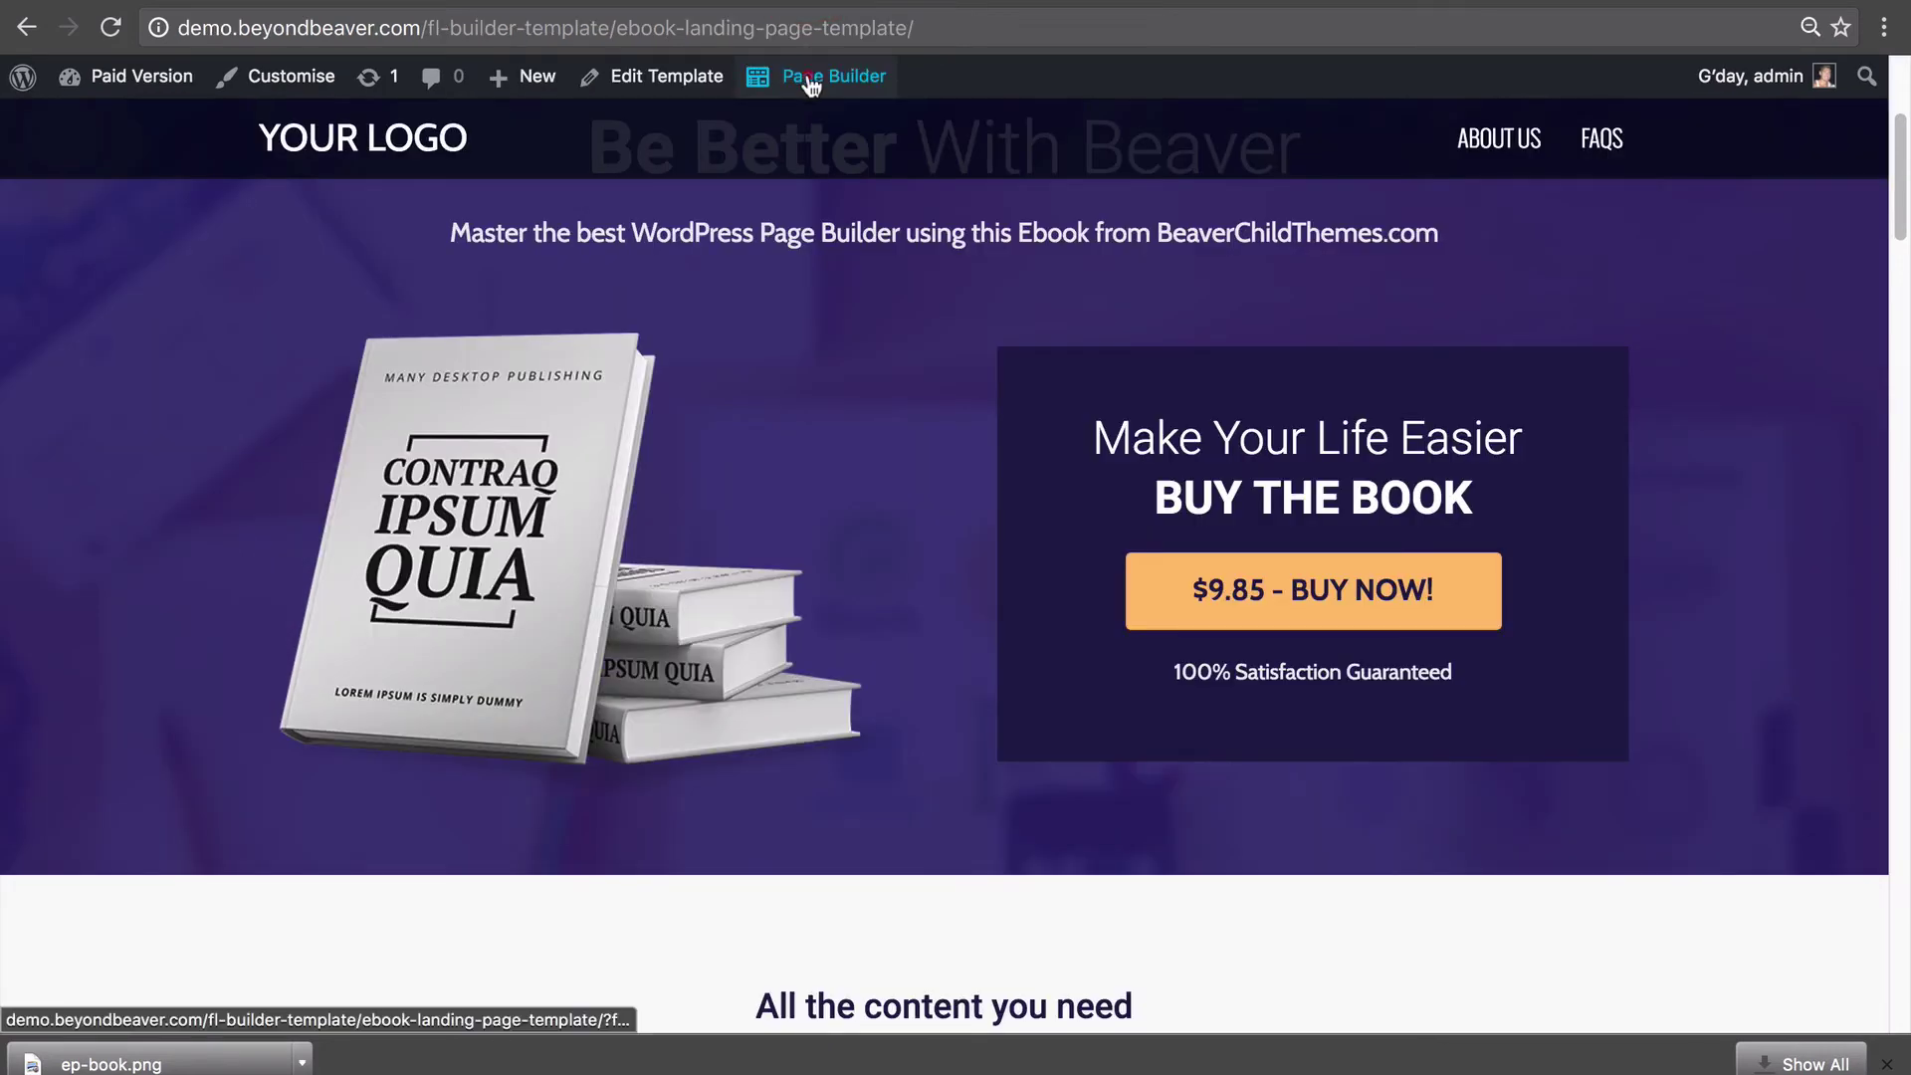
- Back on the demo site, open the imported template in Page Builder and open the book image's photo settings
click(811, 84)
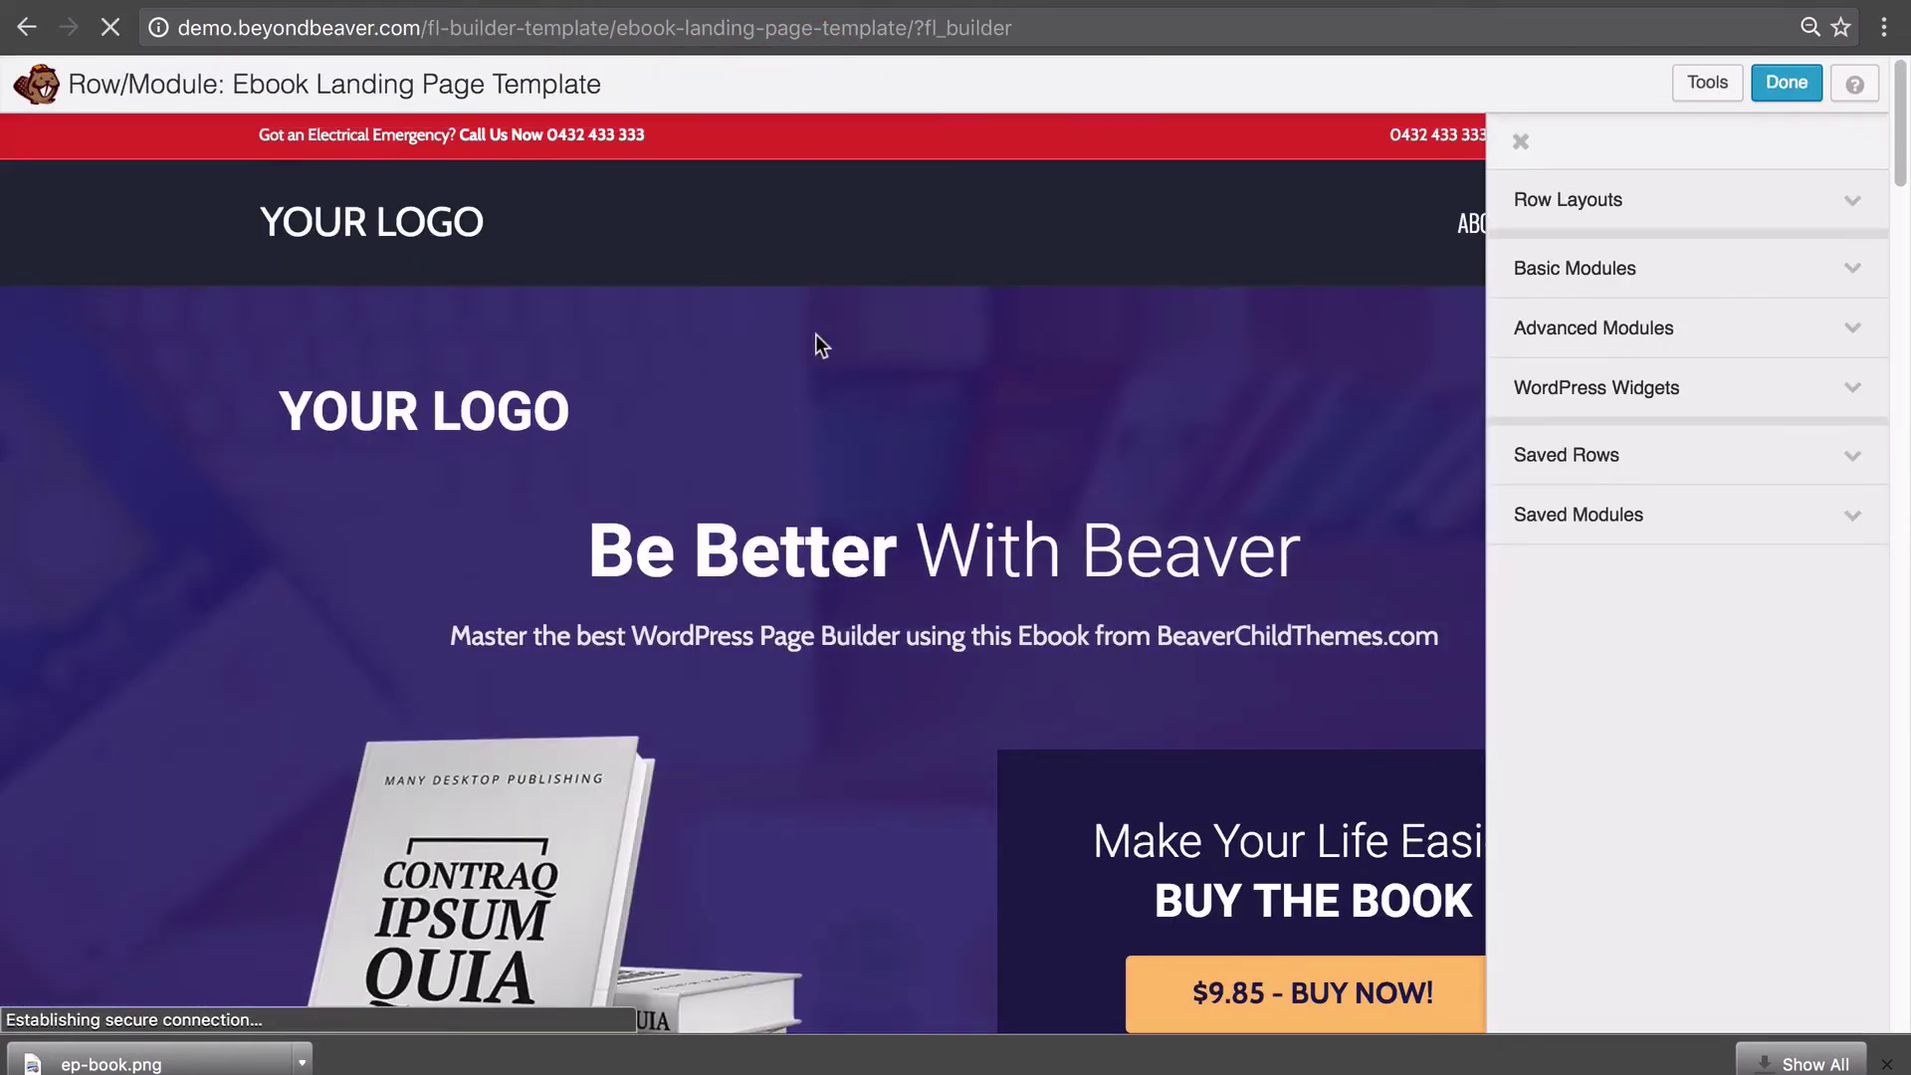
scroll(813, 440, down, 3)
click(562, 659)
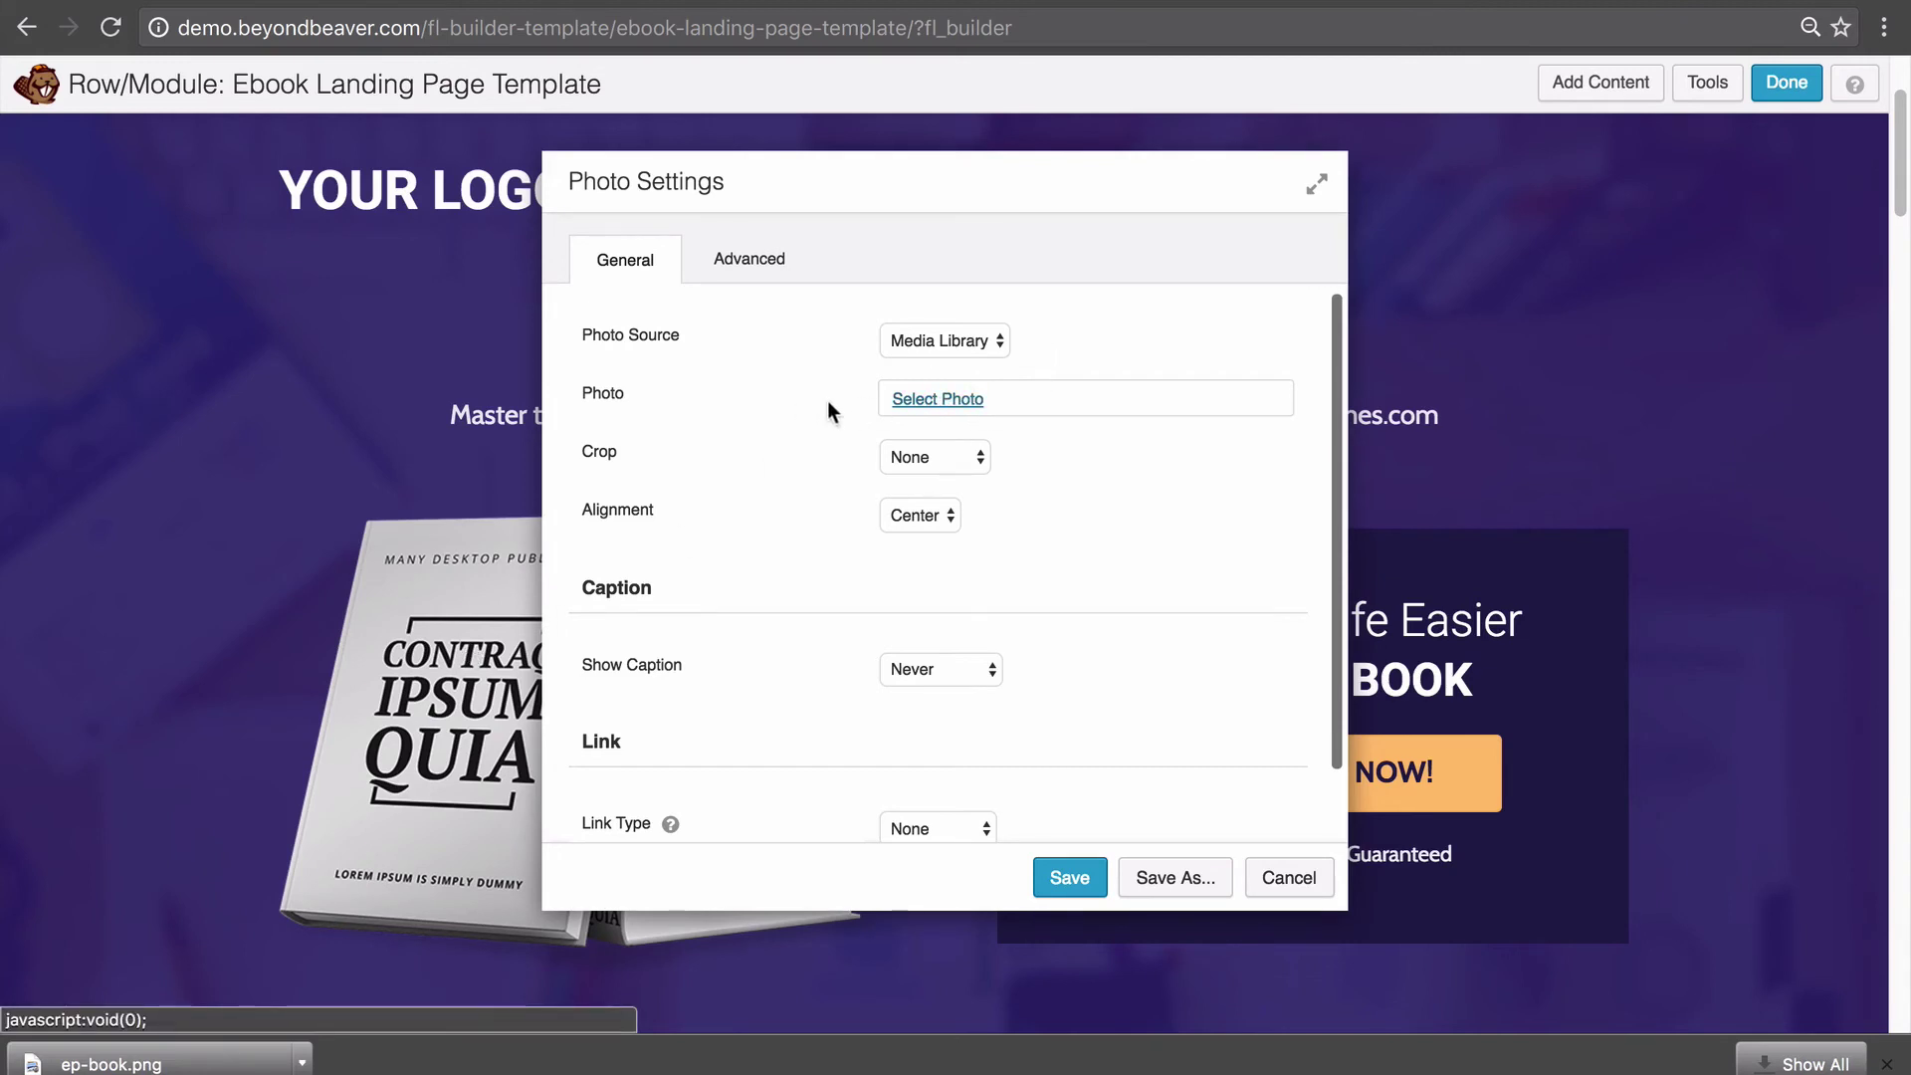
- Upload ep-book.png from the import / export templates folder, choose it as the book image's photo, and save the photo settings
click(925, 398)
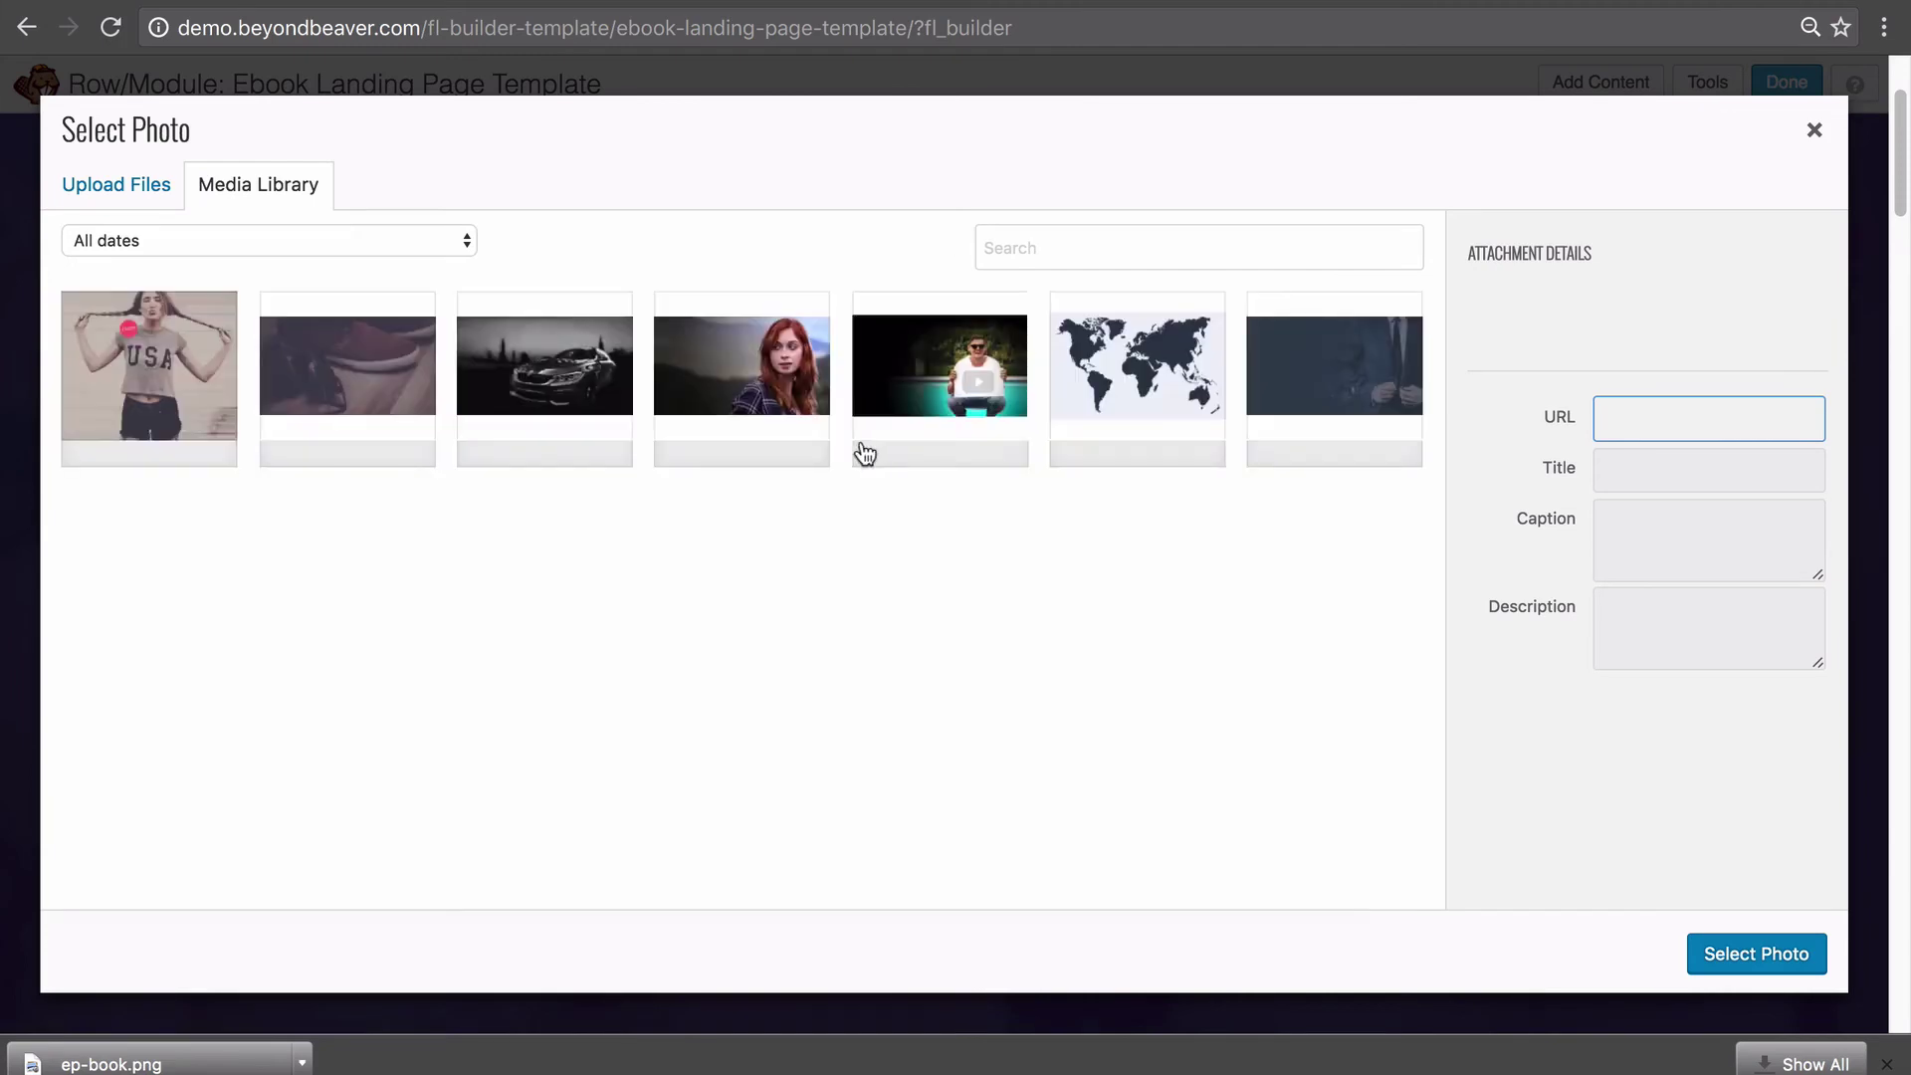
click(147, 187)
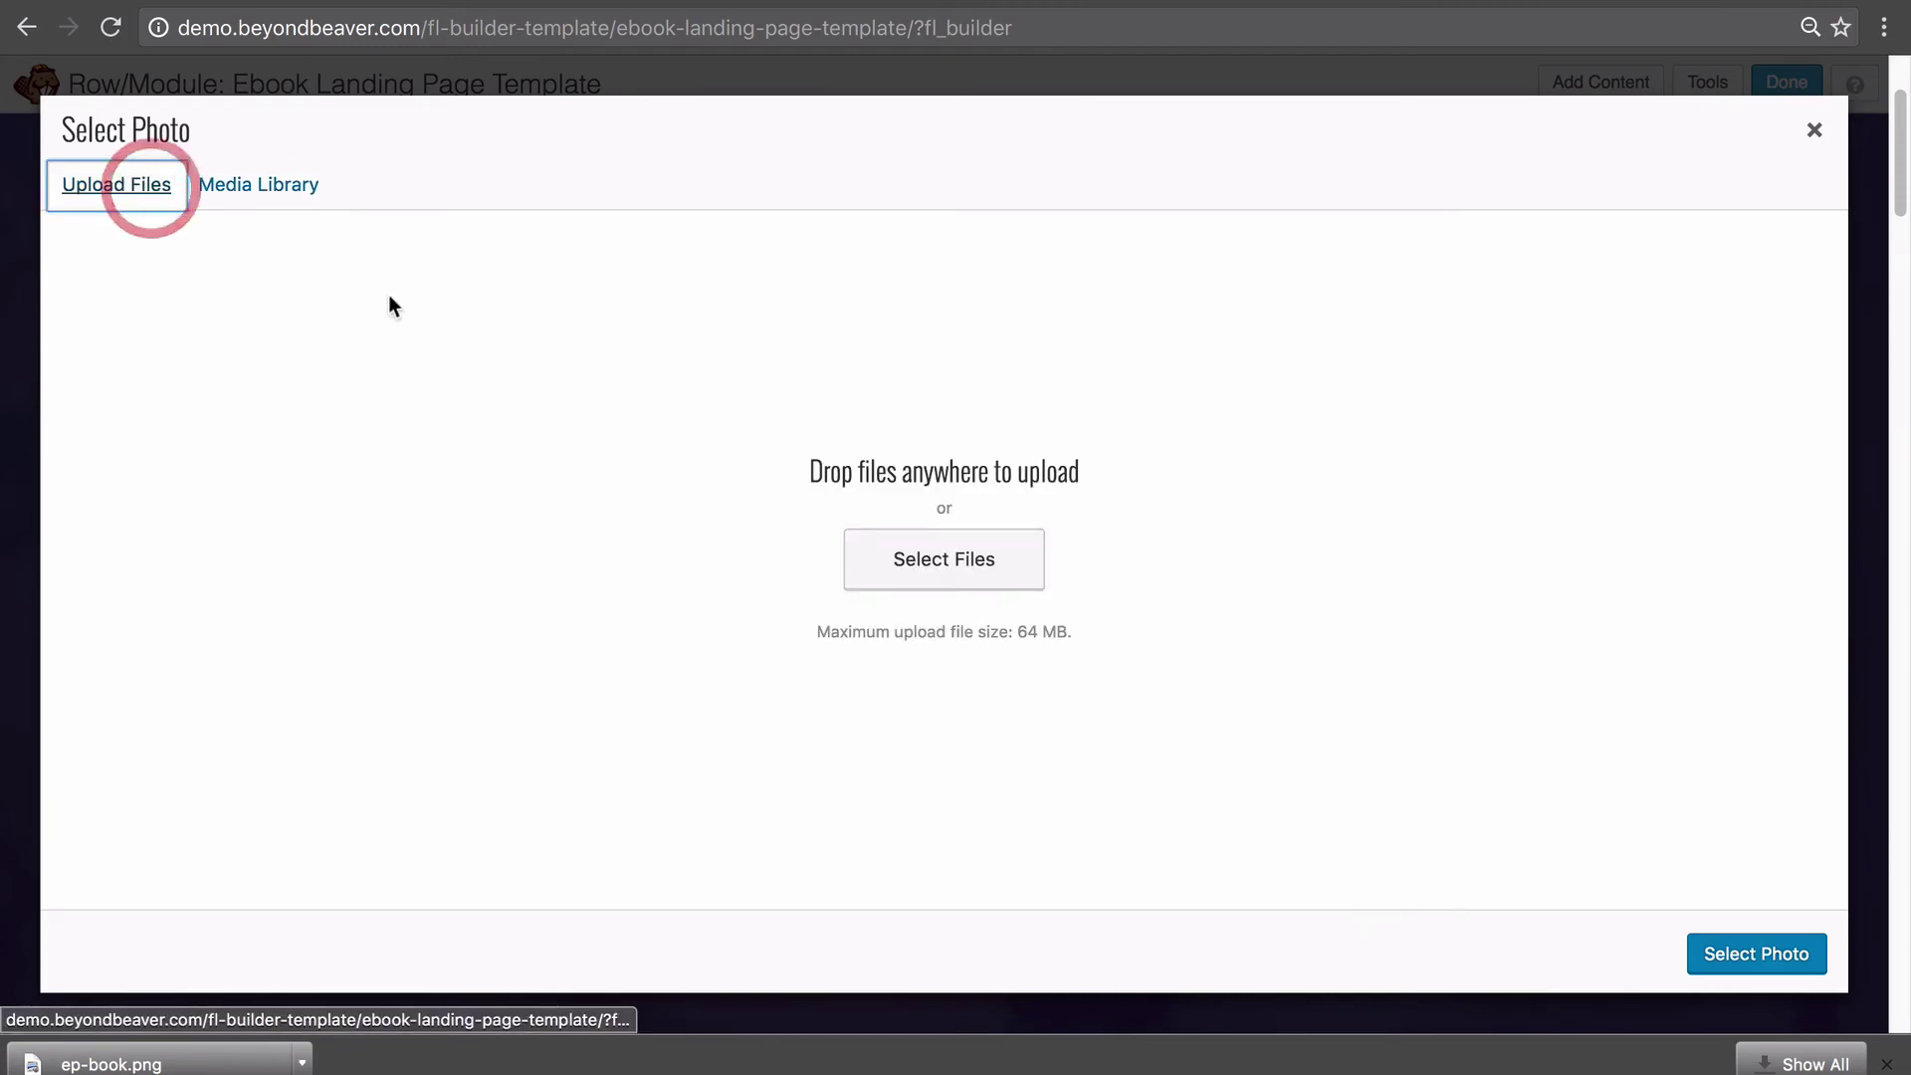
click(913, 565)
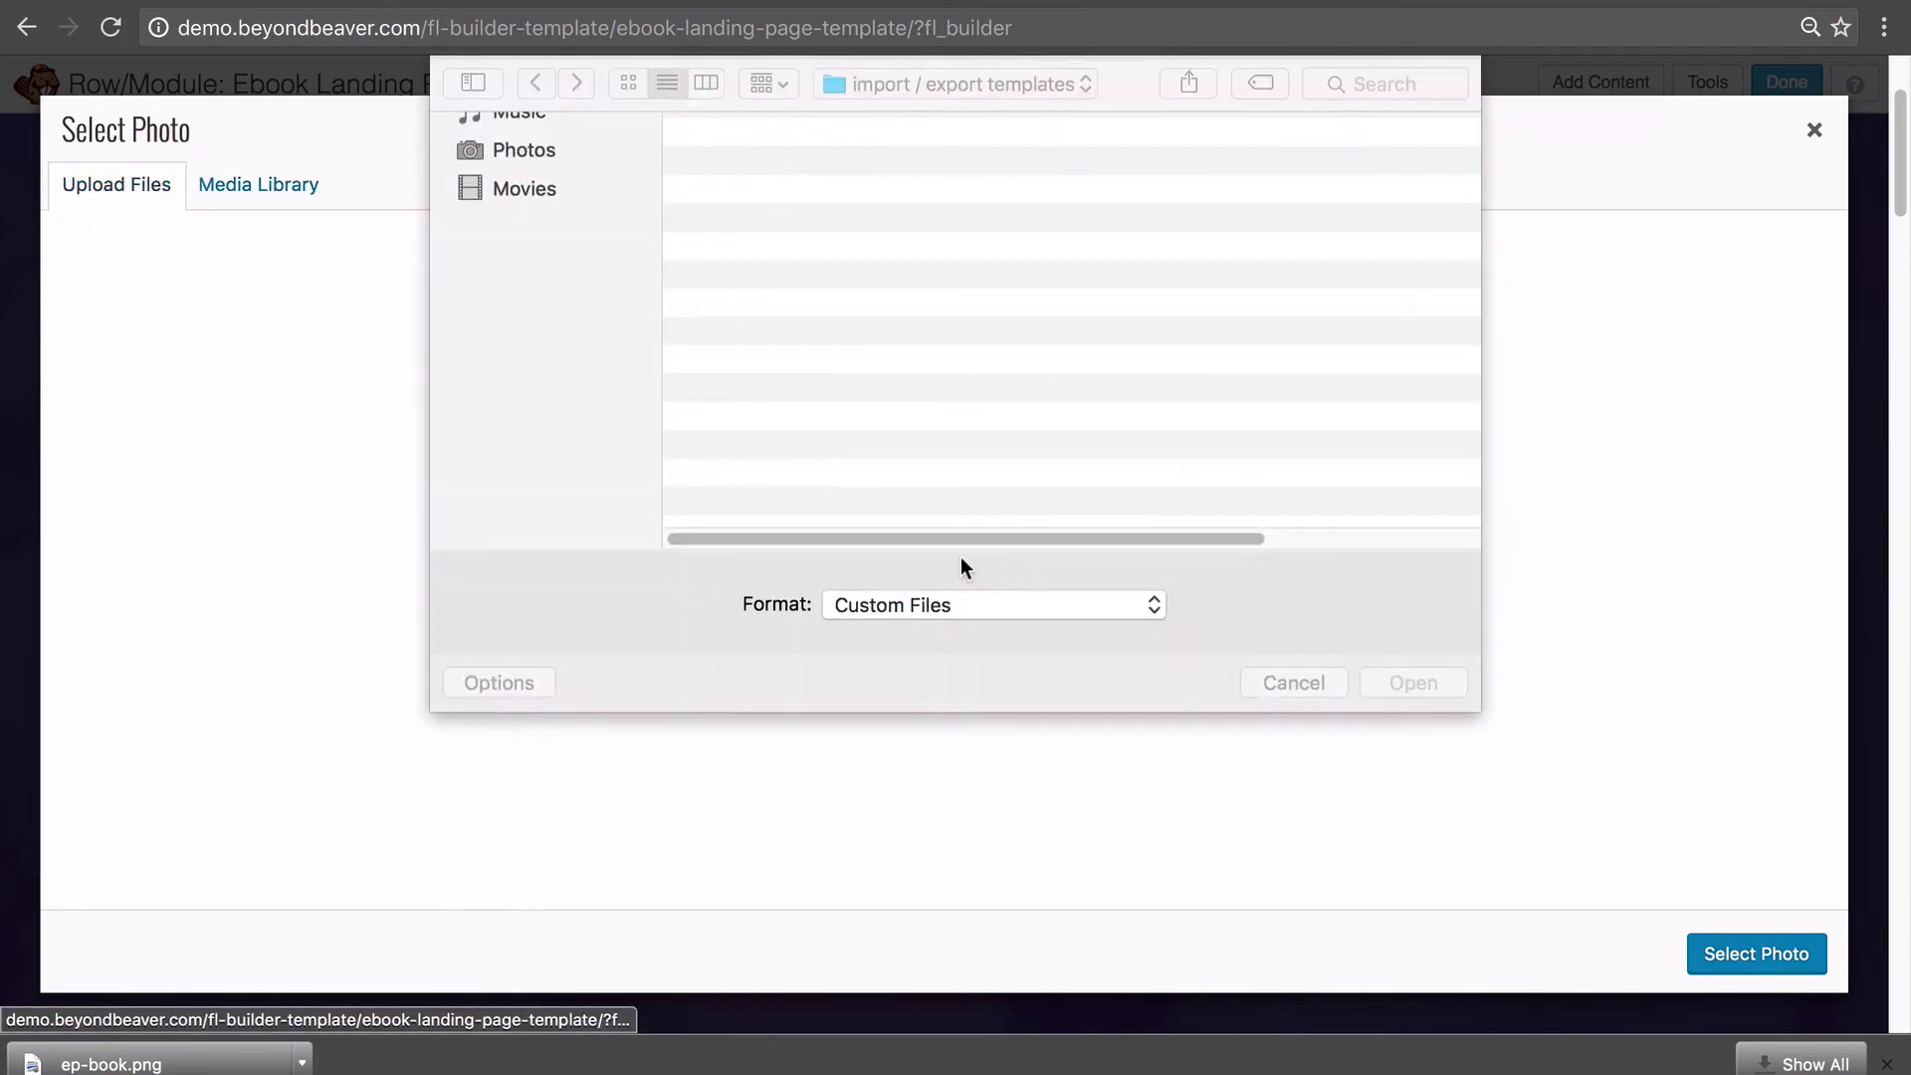
click(795, 161)
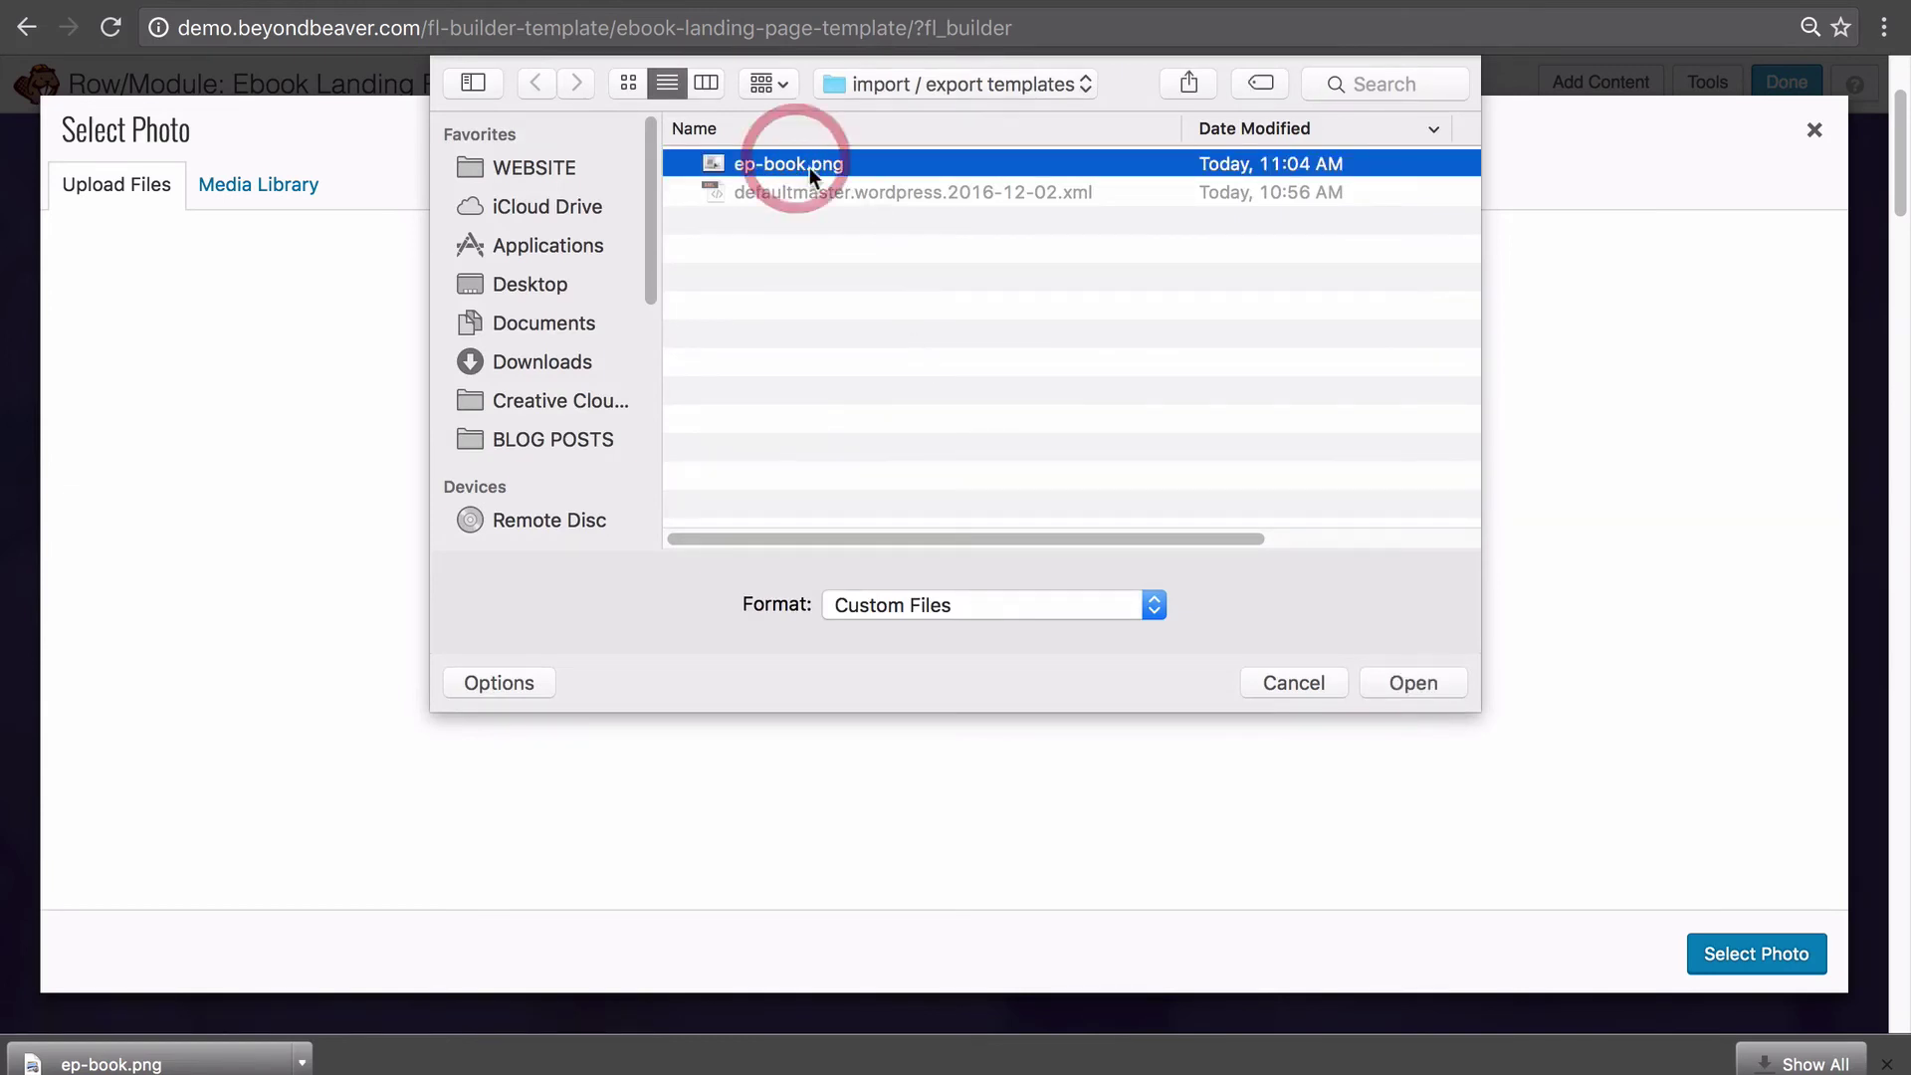
click(1440, 683)
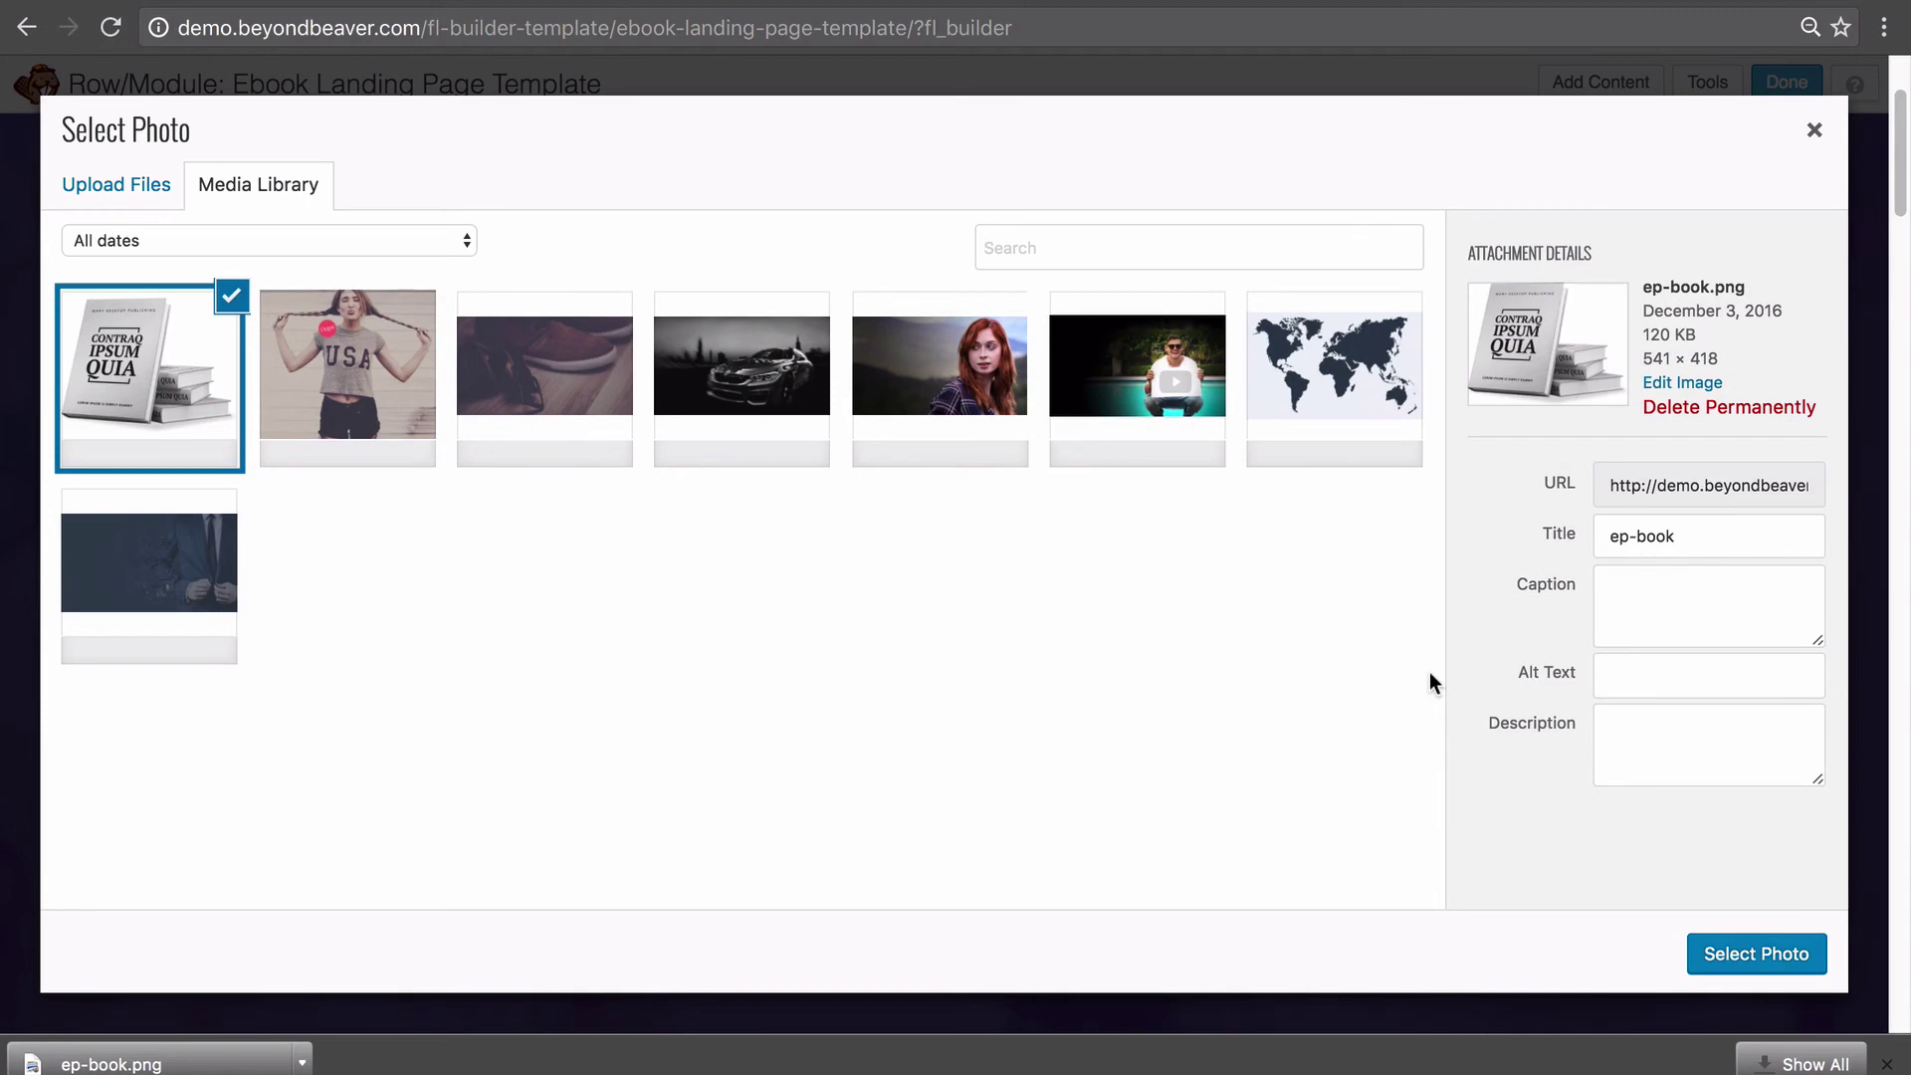
click(1783, 958)
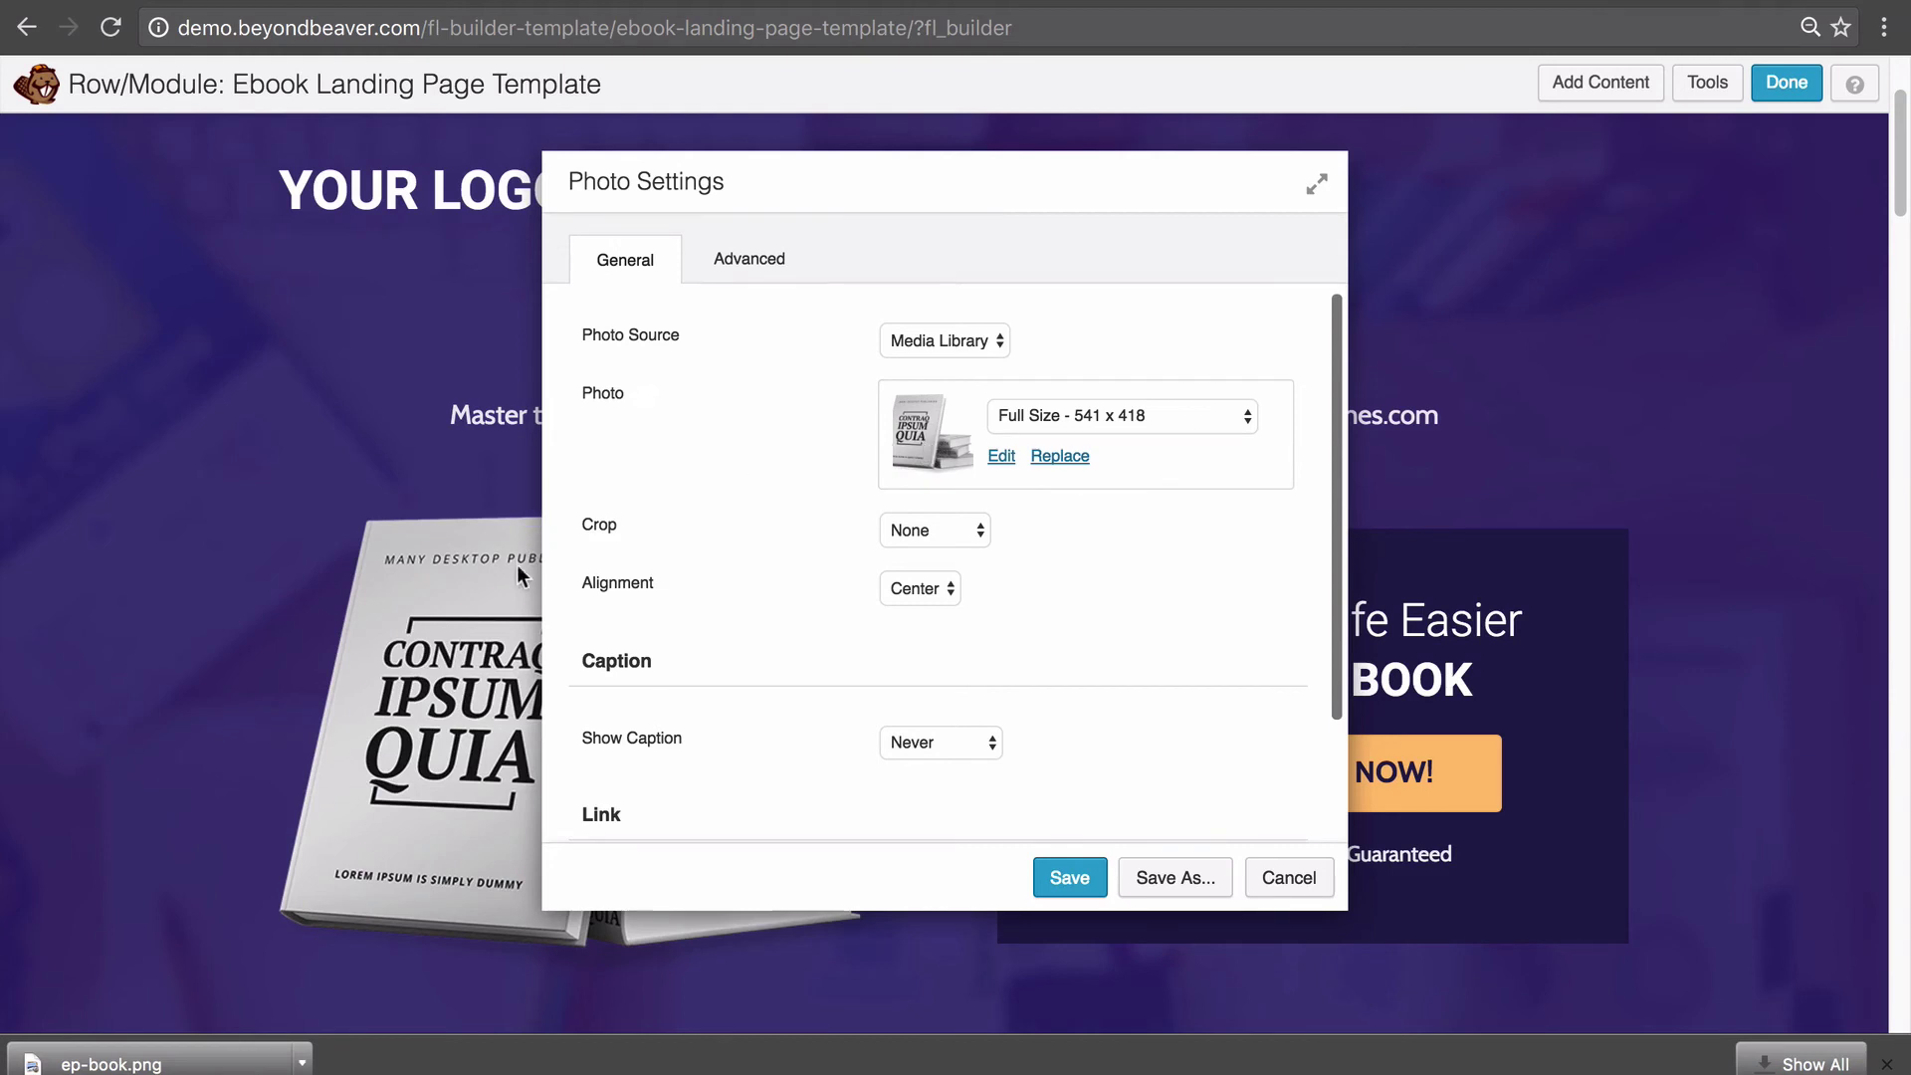
click(1066, 880)
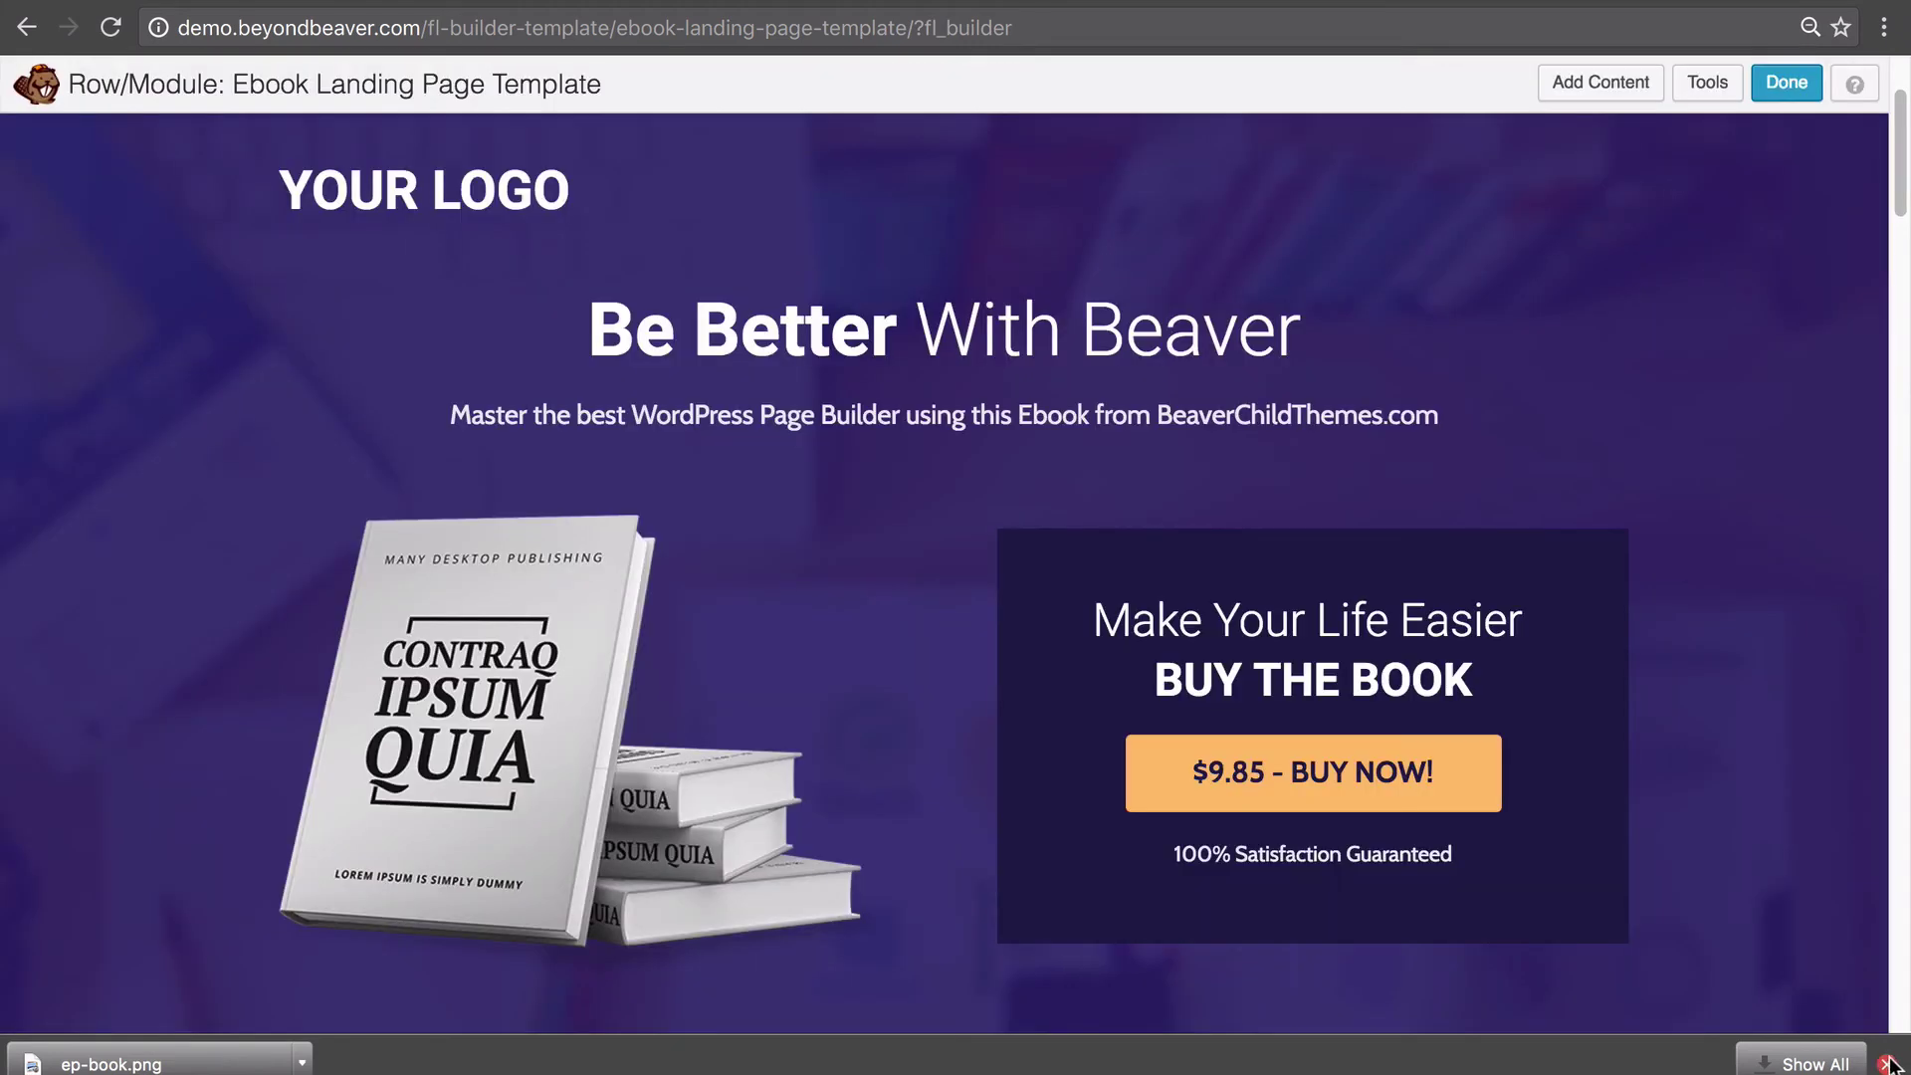
- Dismiss the downloads bar, finish editing the Ebook Landing Page Template, and publish the changes
click(1888, 1063)
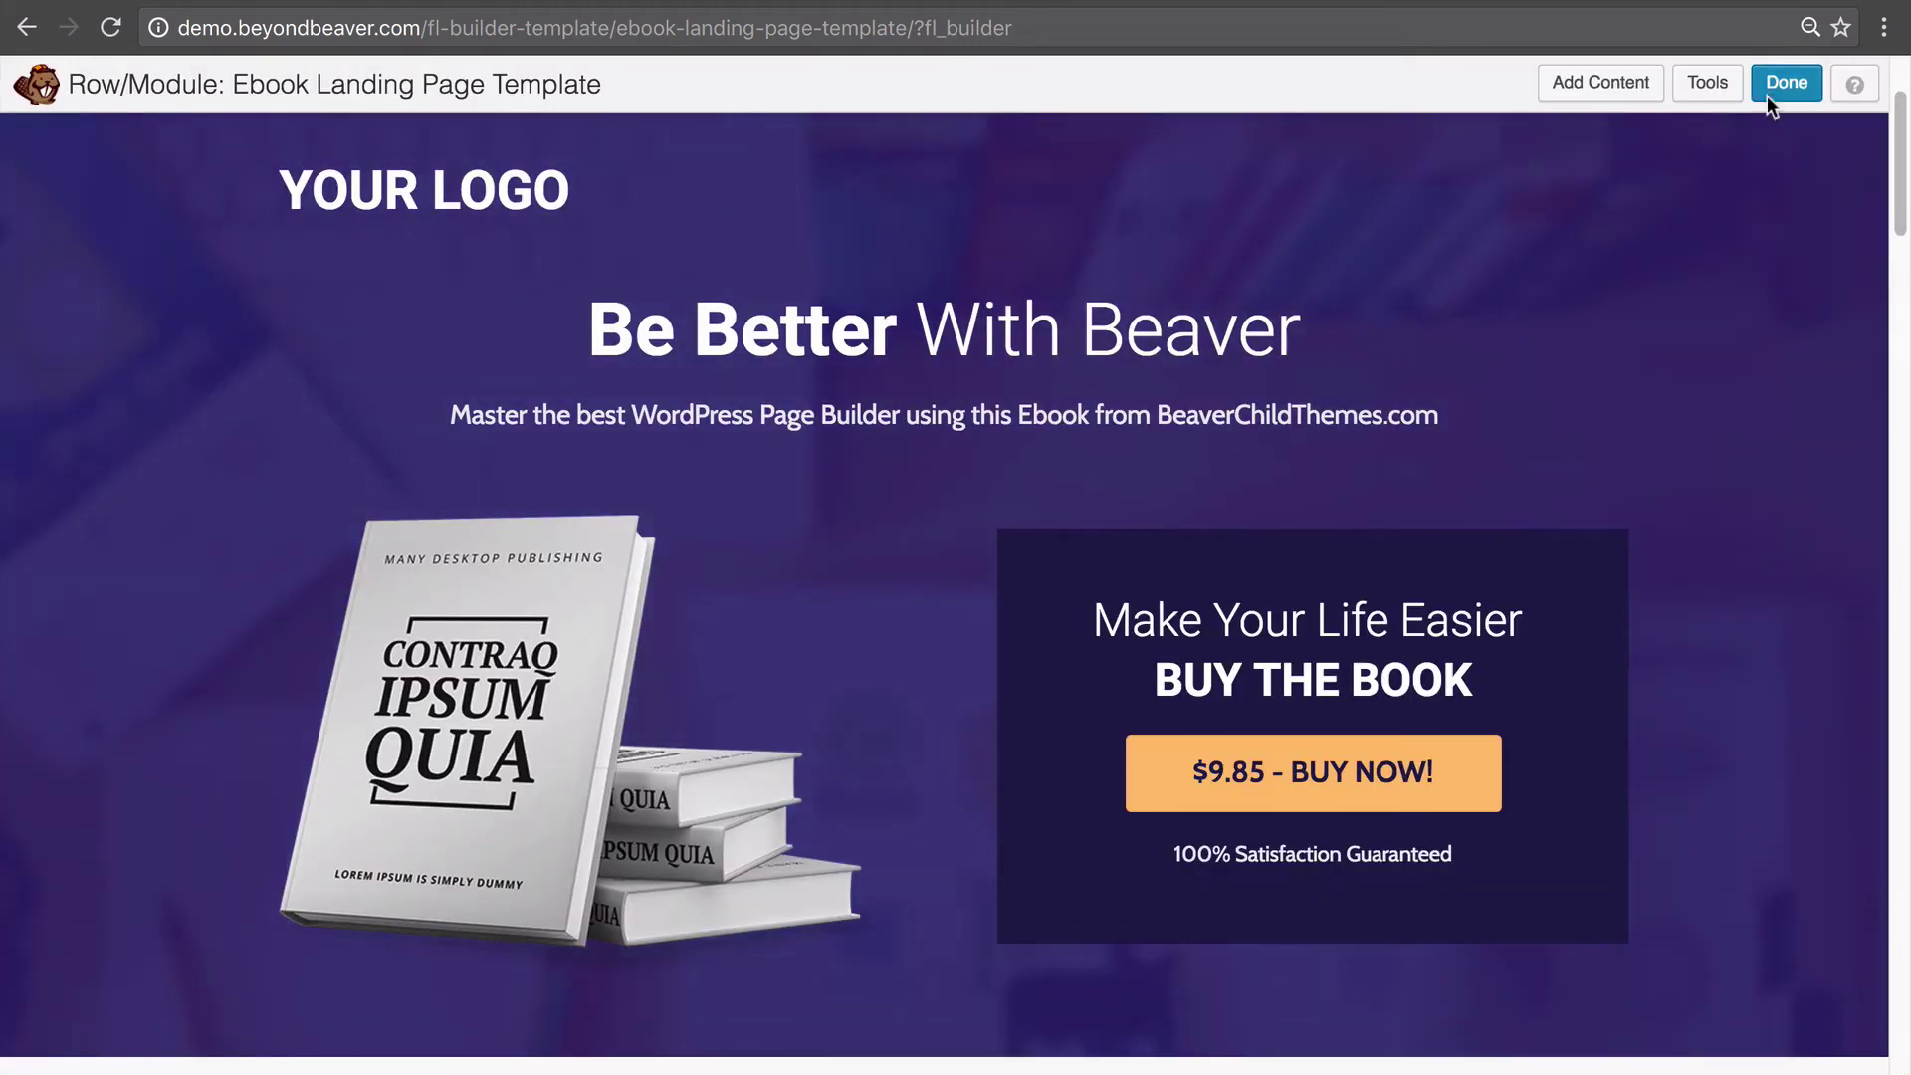
click(1776, 90)
click(970, 512)
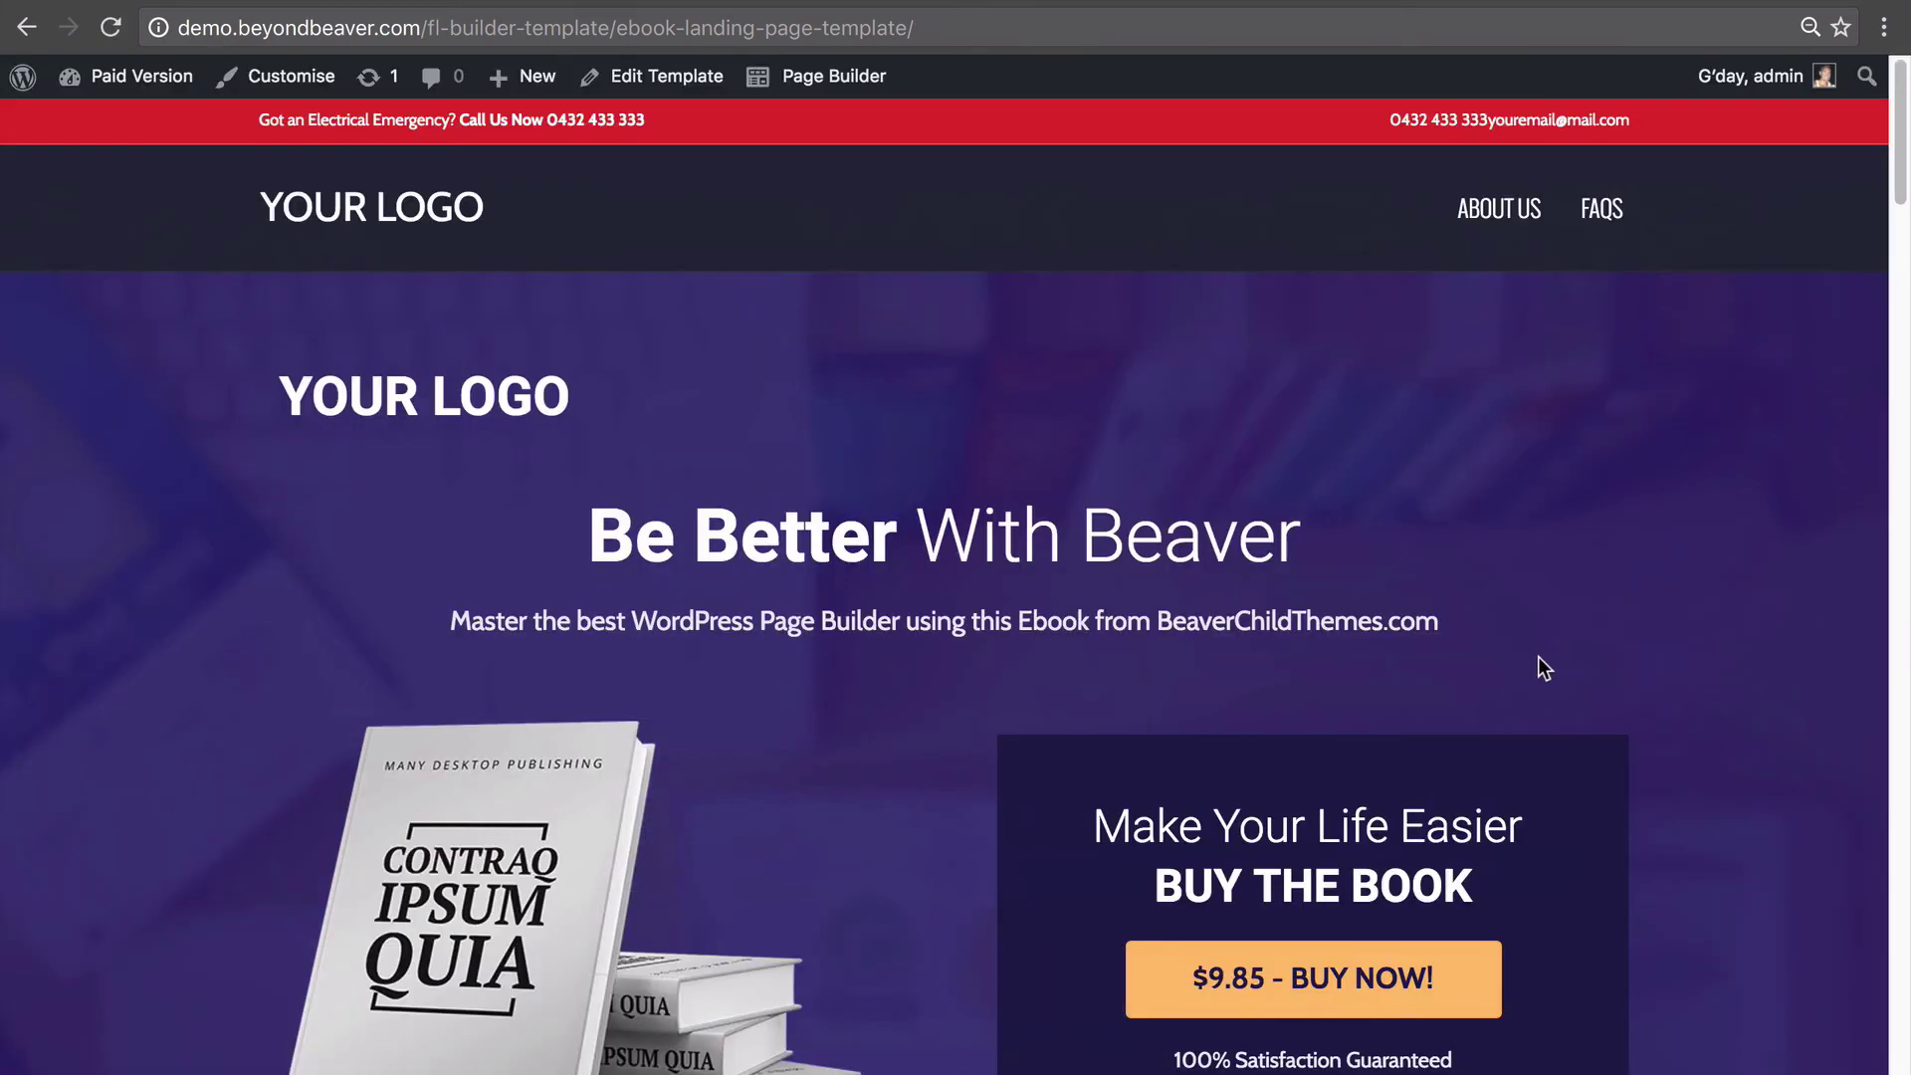
- Inspect the book image on the published template and check the domain in its source address
scroll(1533, 659, down, 5)
right_click(485, 564)
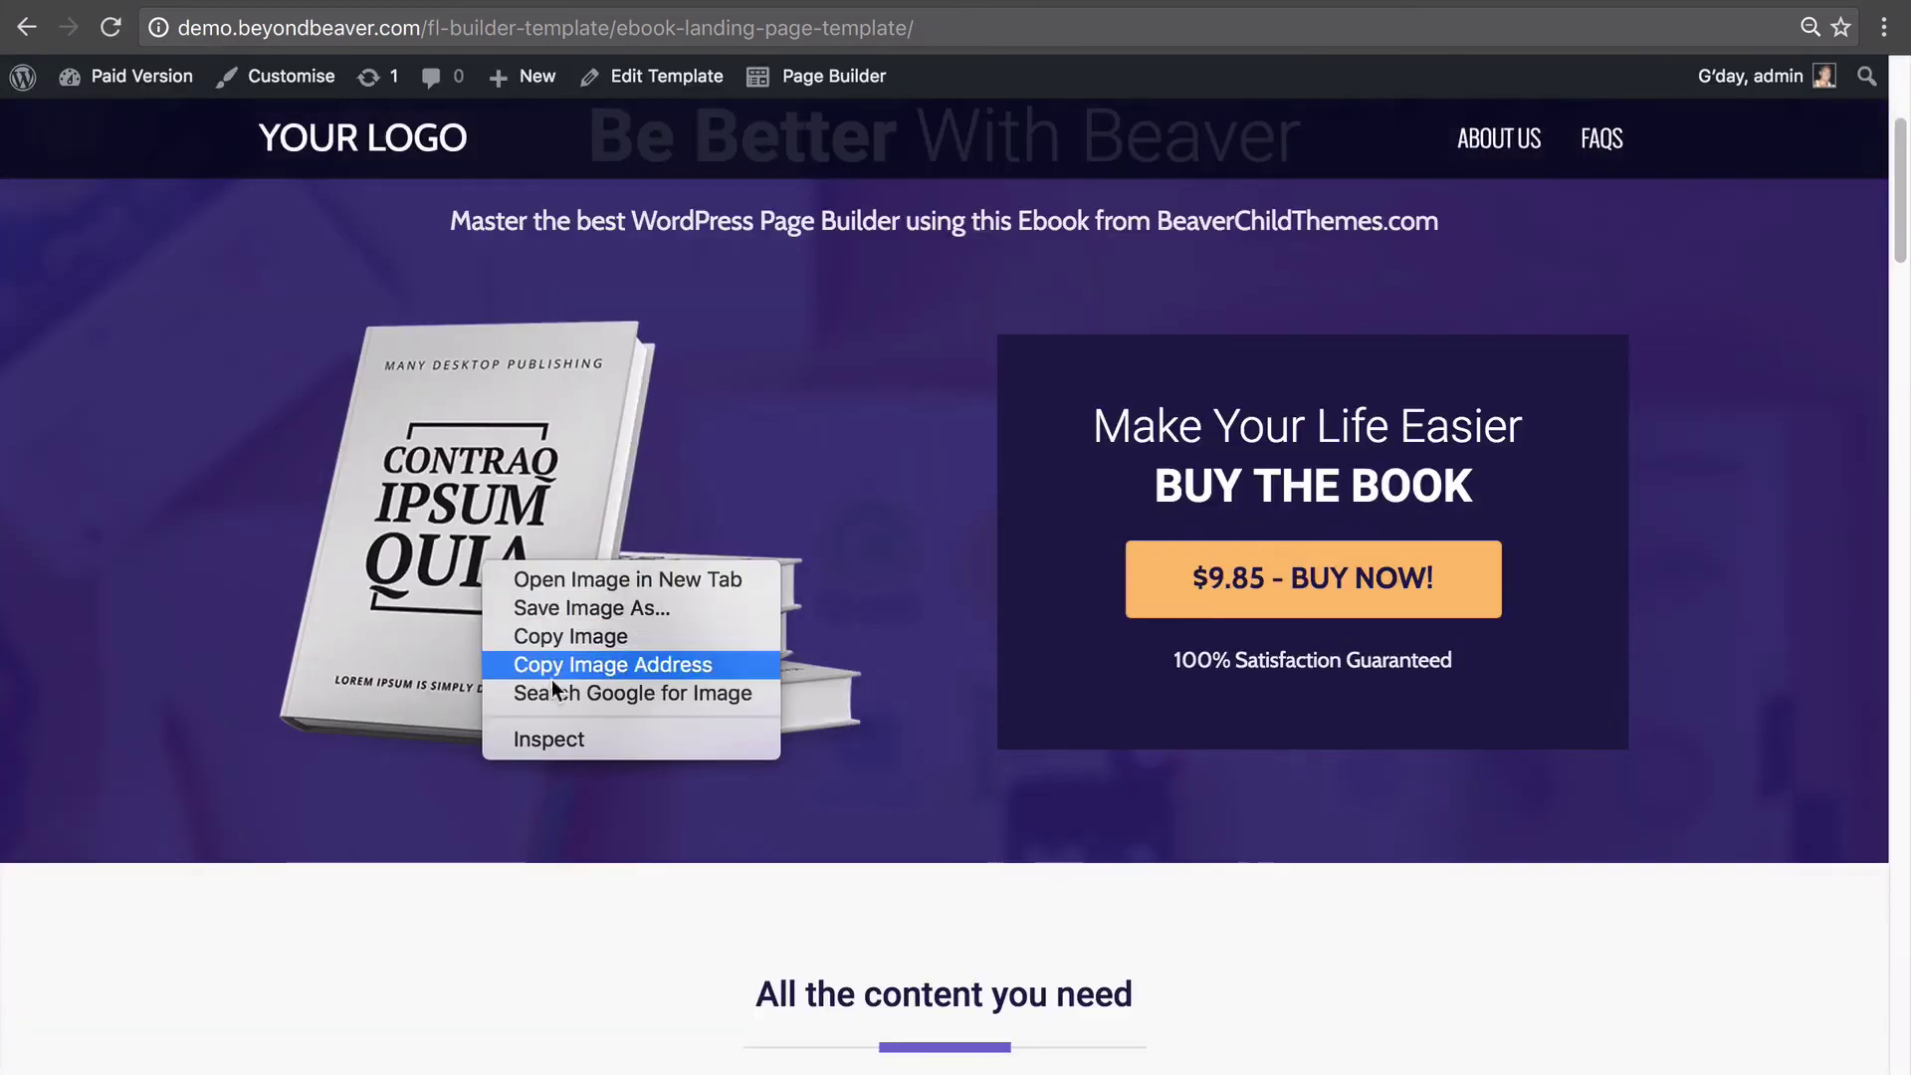
click(558, 740)
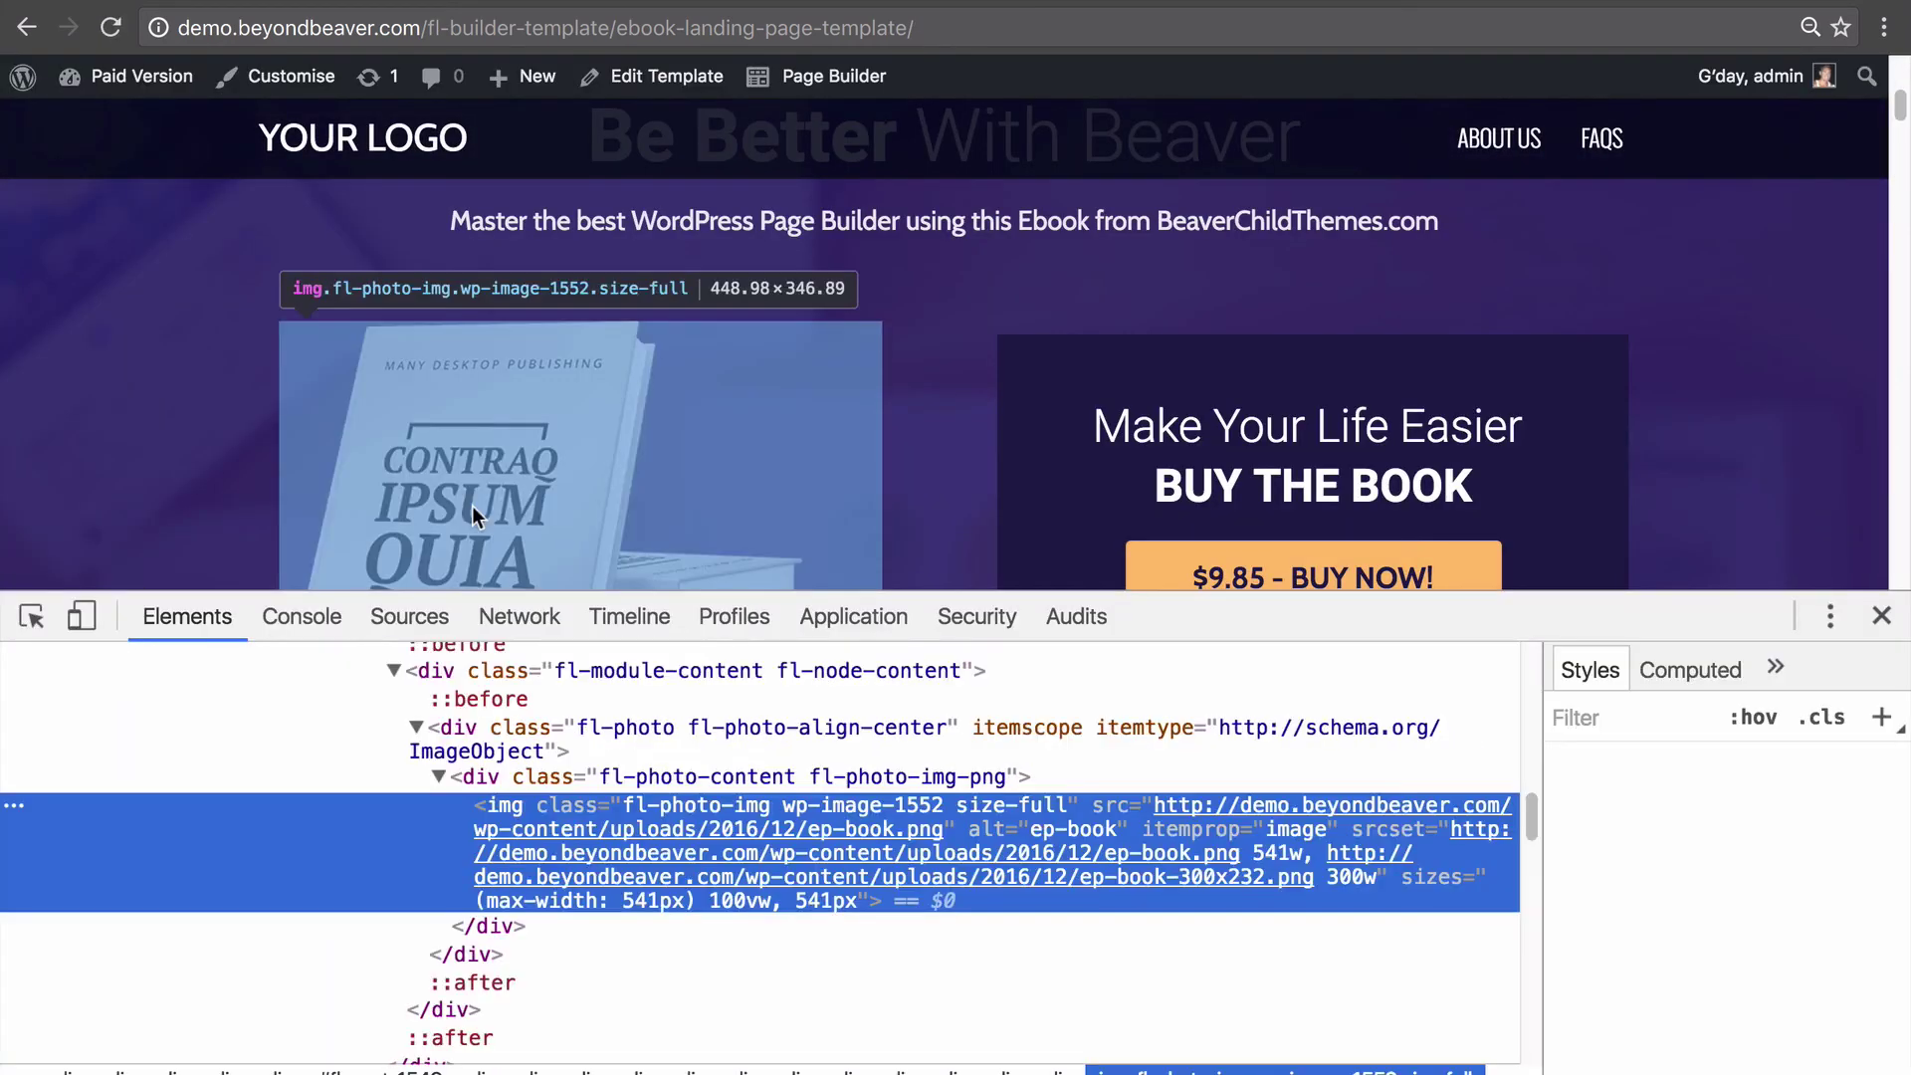
mouse_move(653, 854)
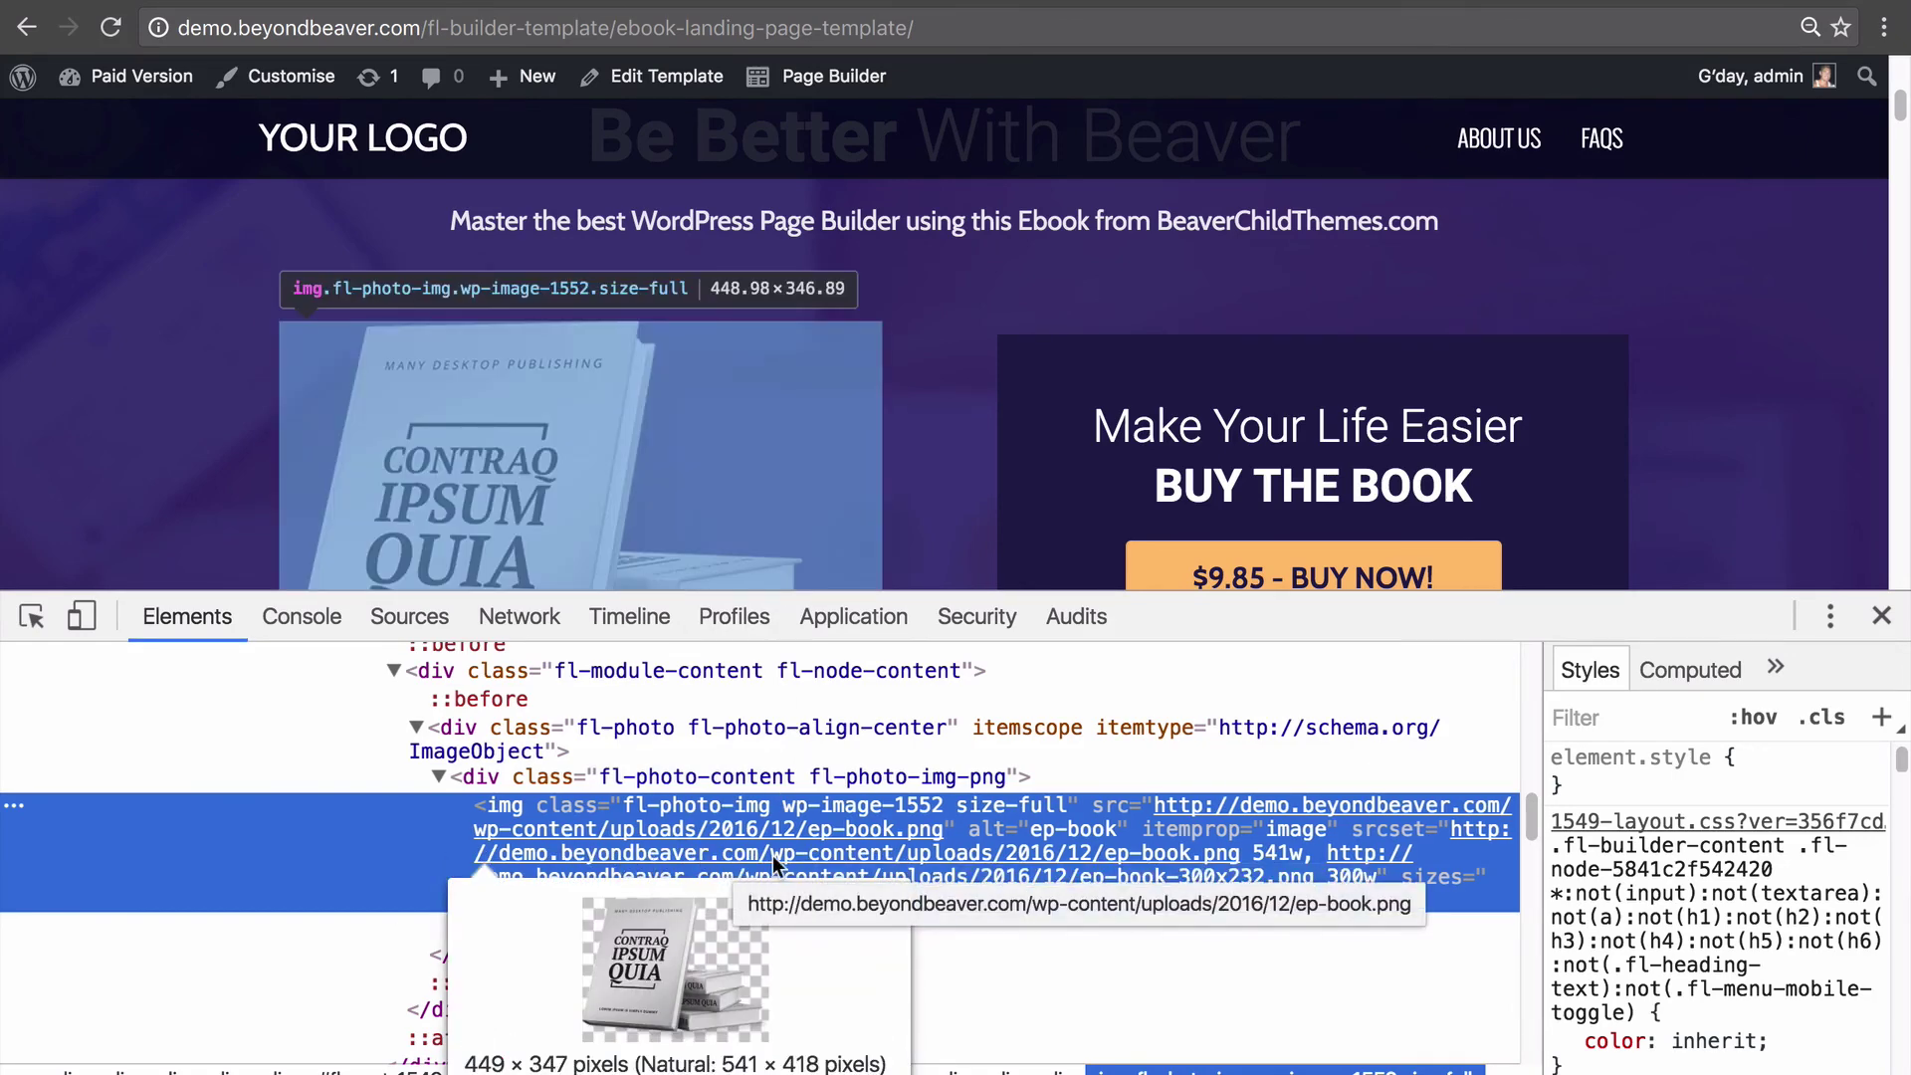
click(1881, 616)
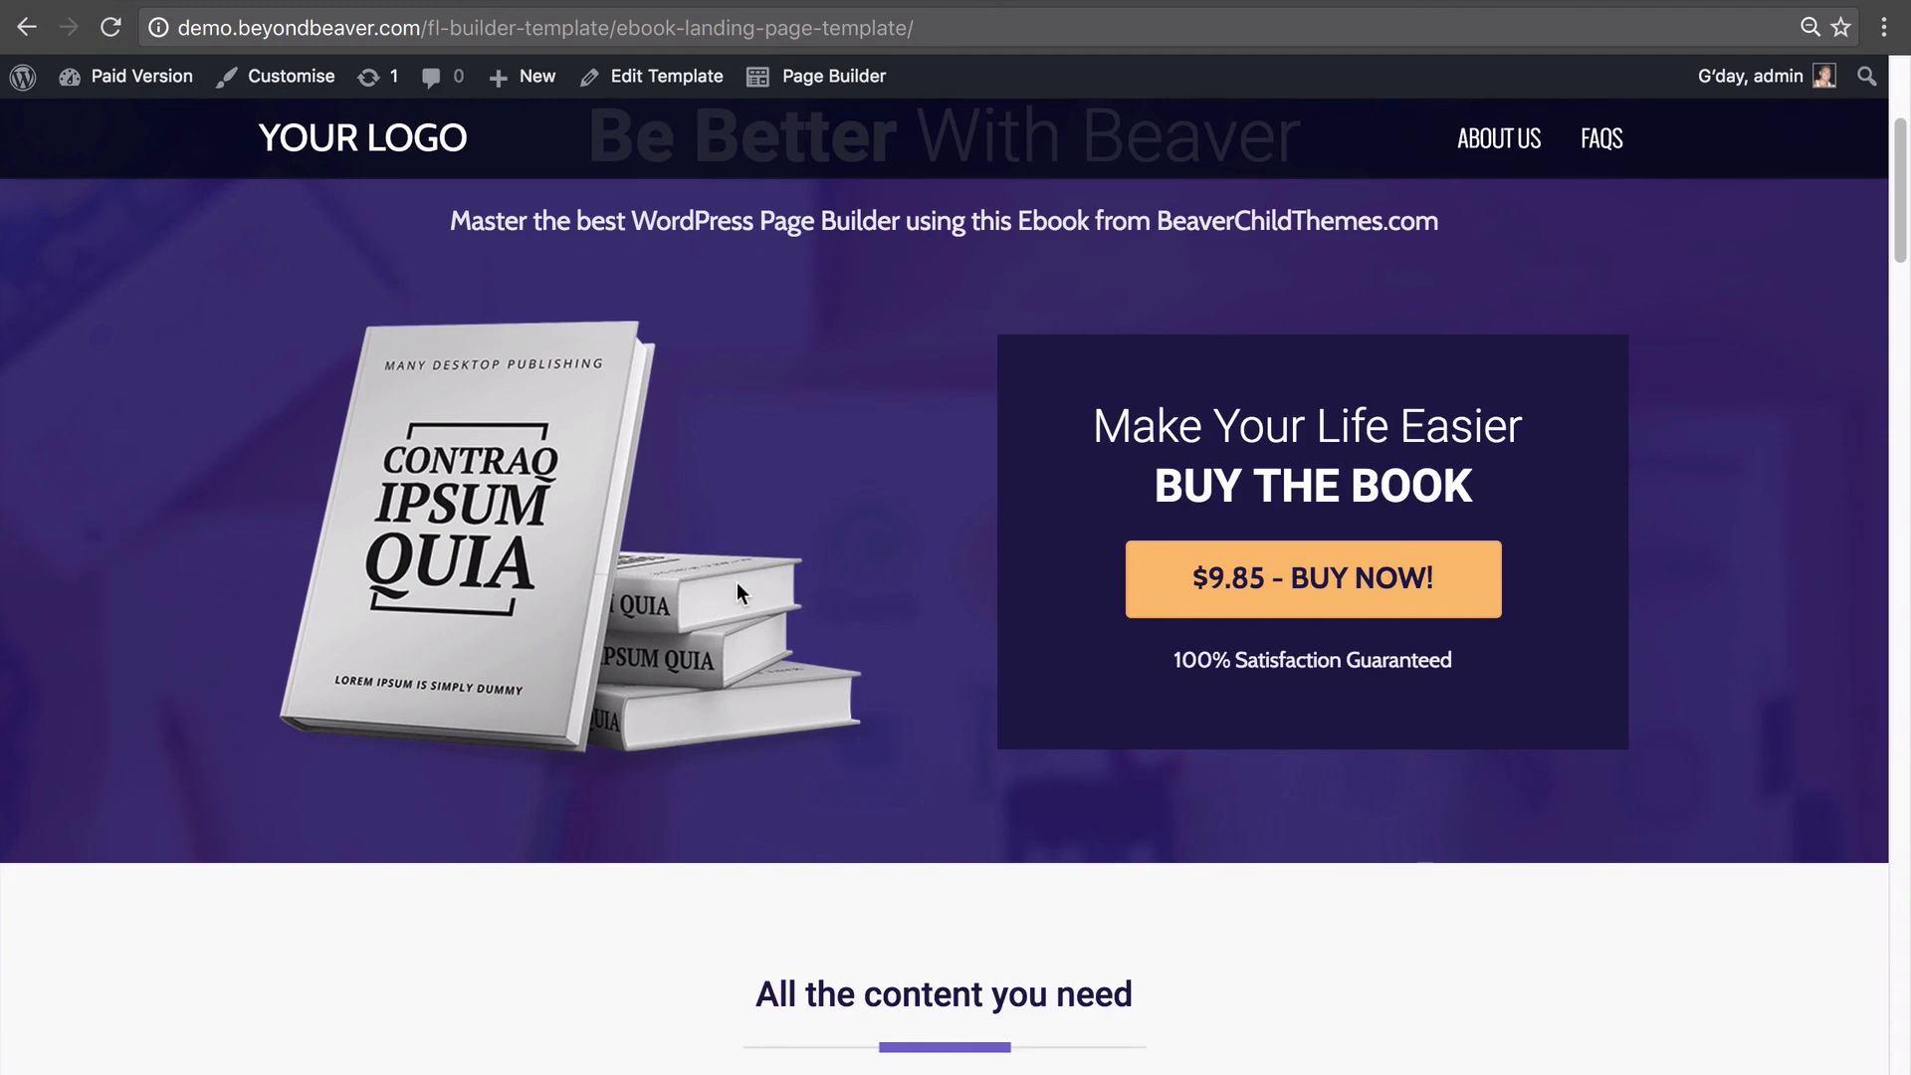
- Create a new page titled "Ebook sales page" and open it in Page Builder
mouse_move(553, 82)
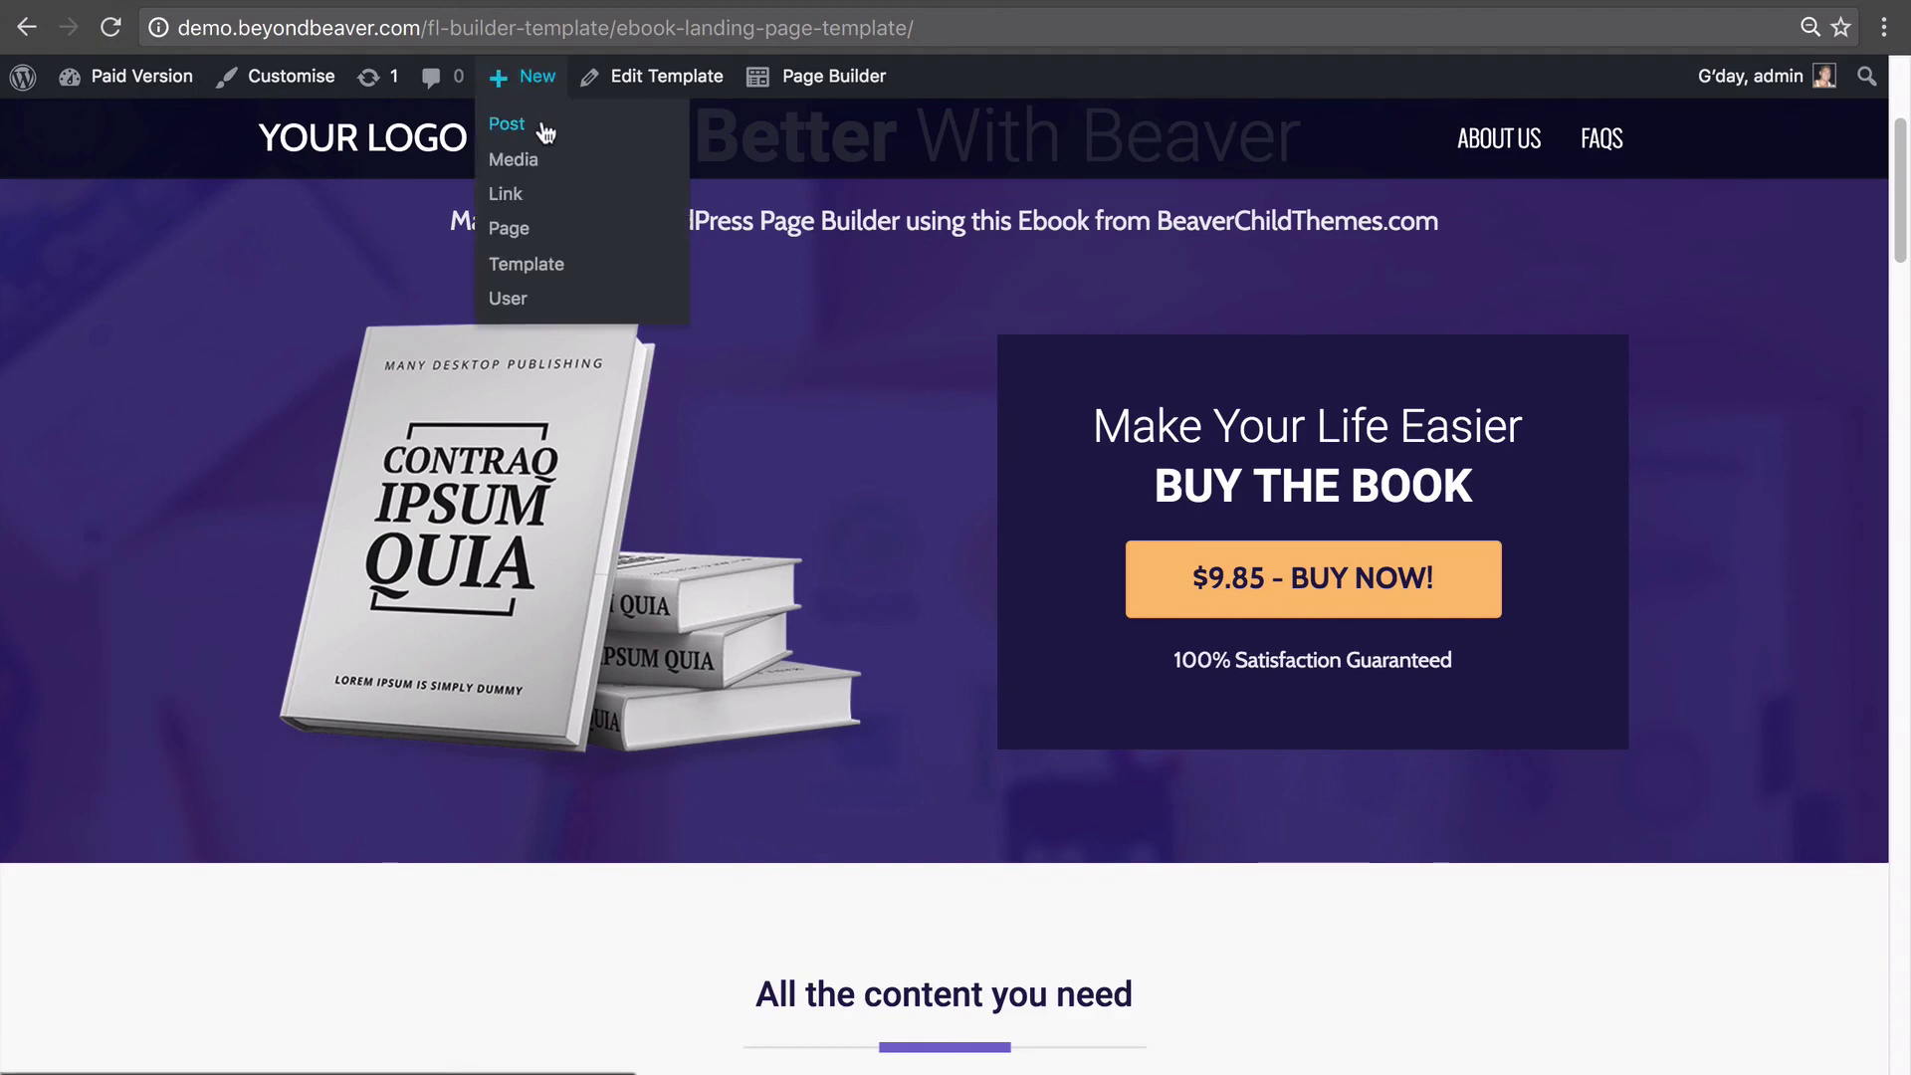
click(524, 228)
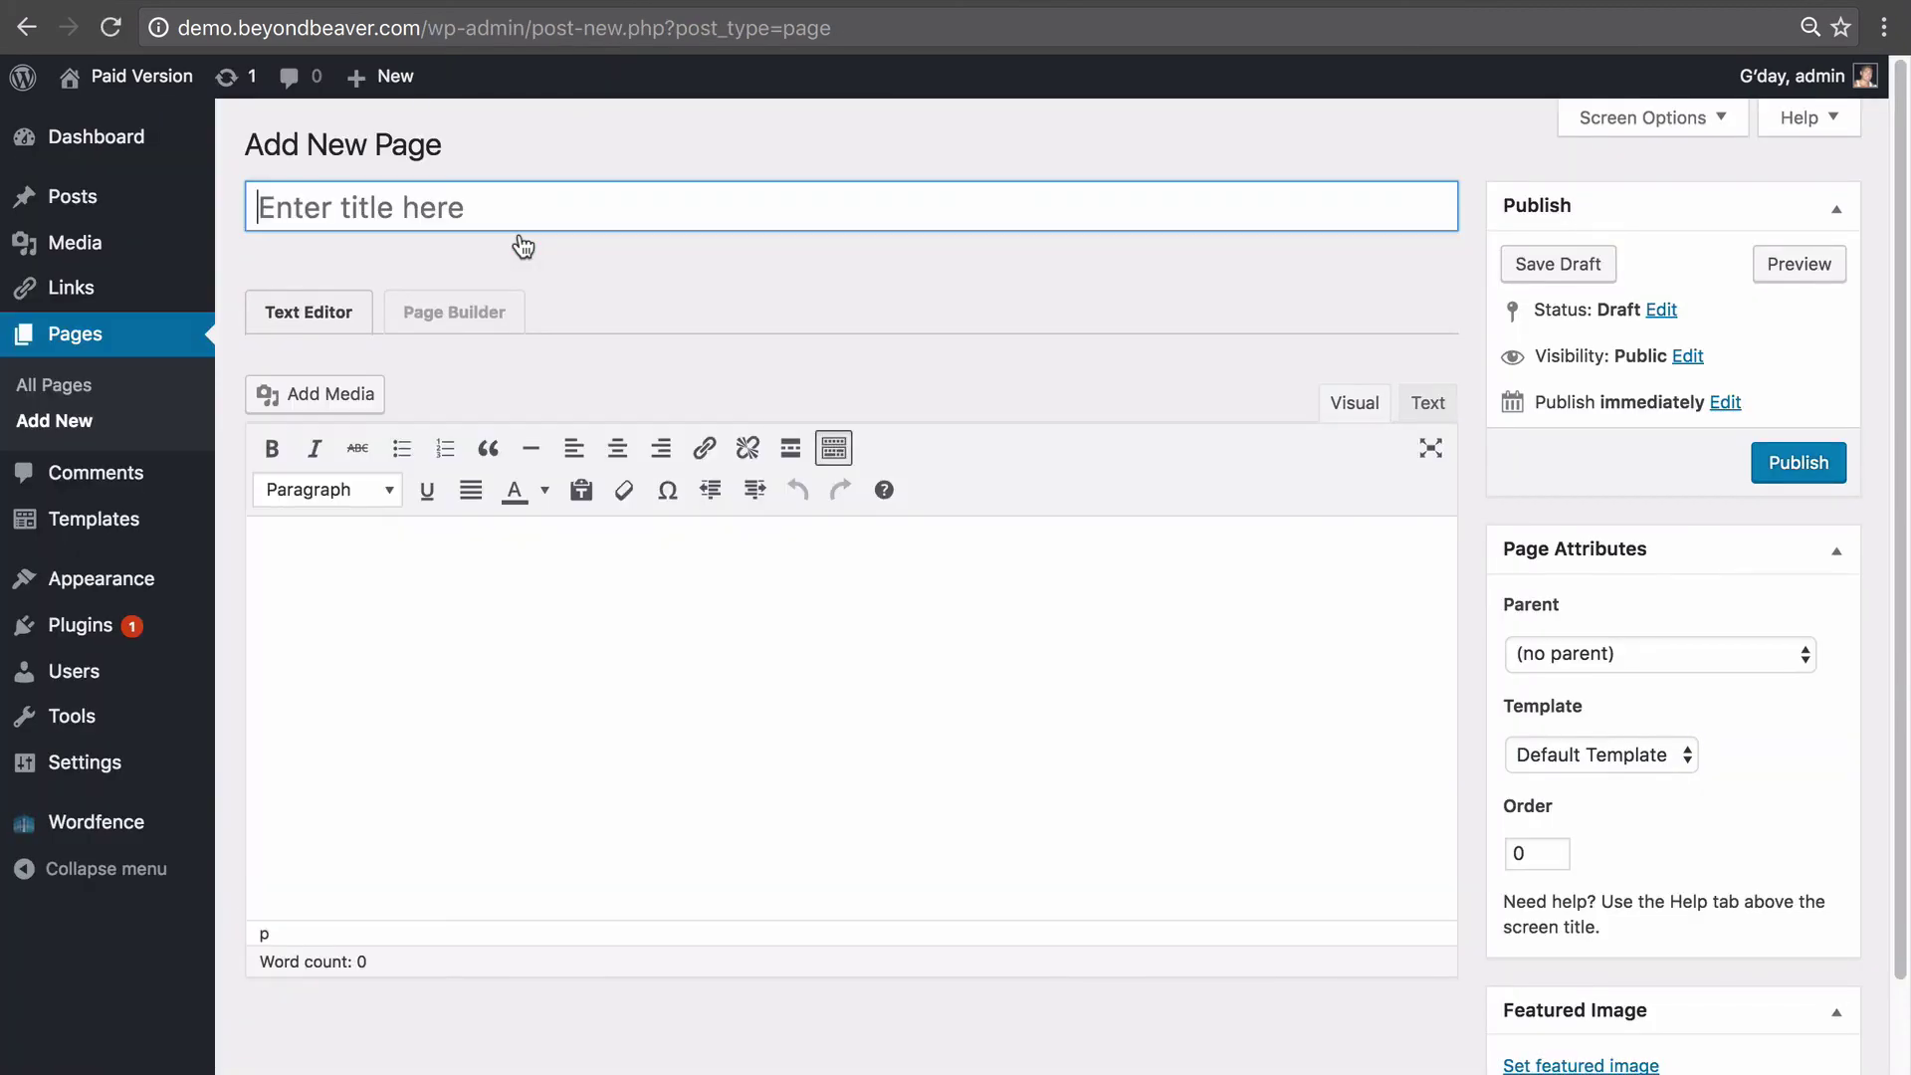
text(Ebook sales page)
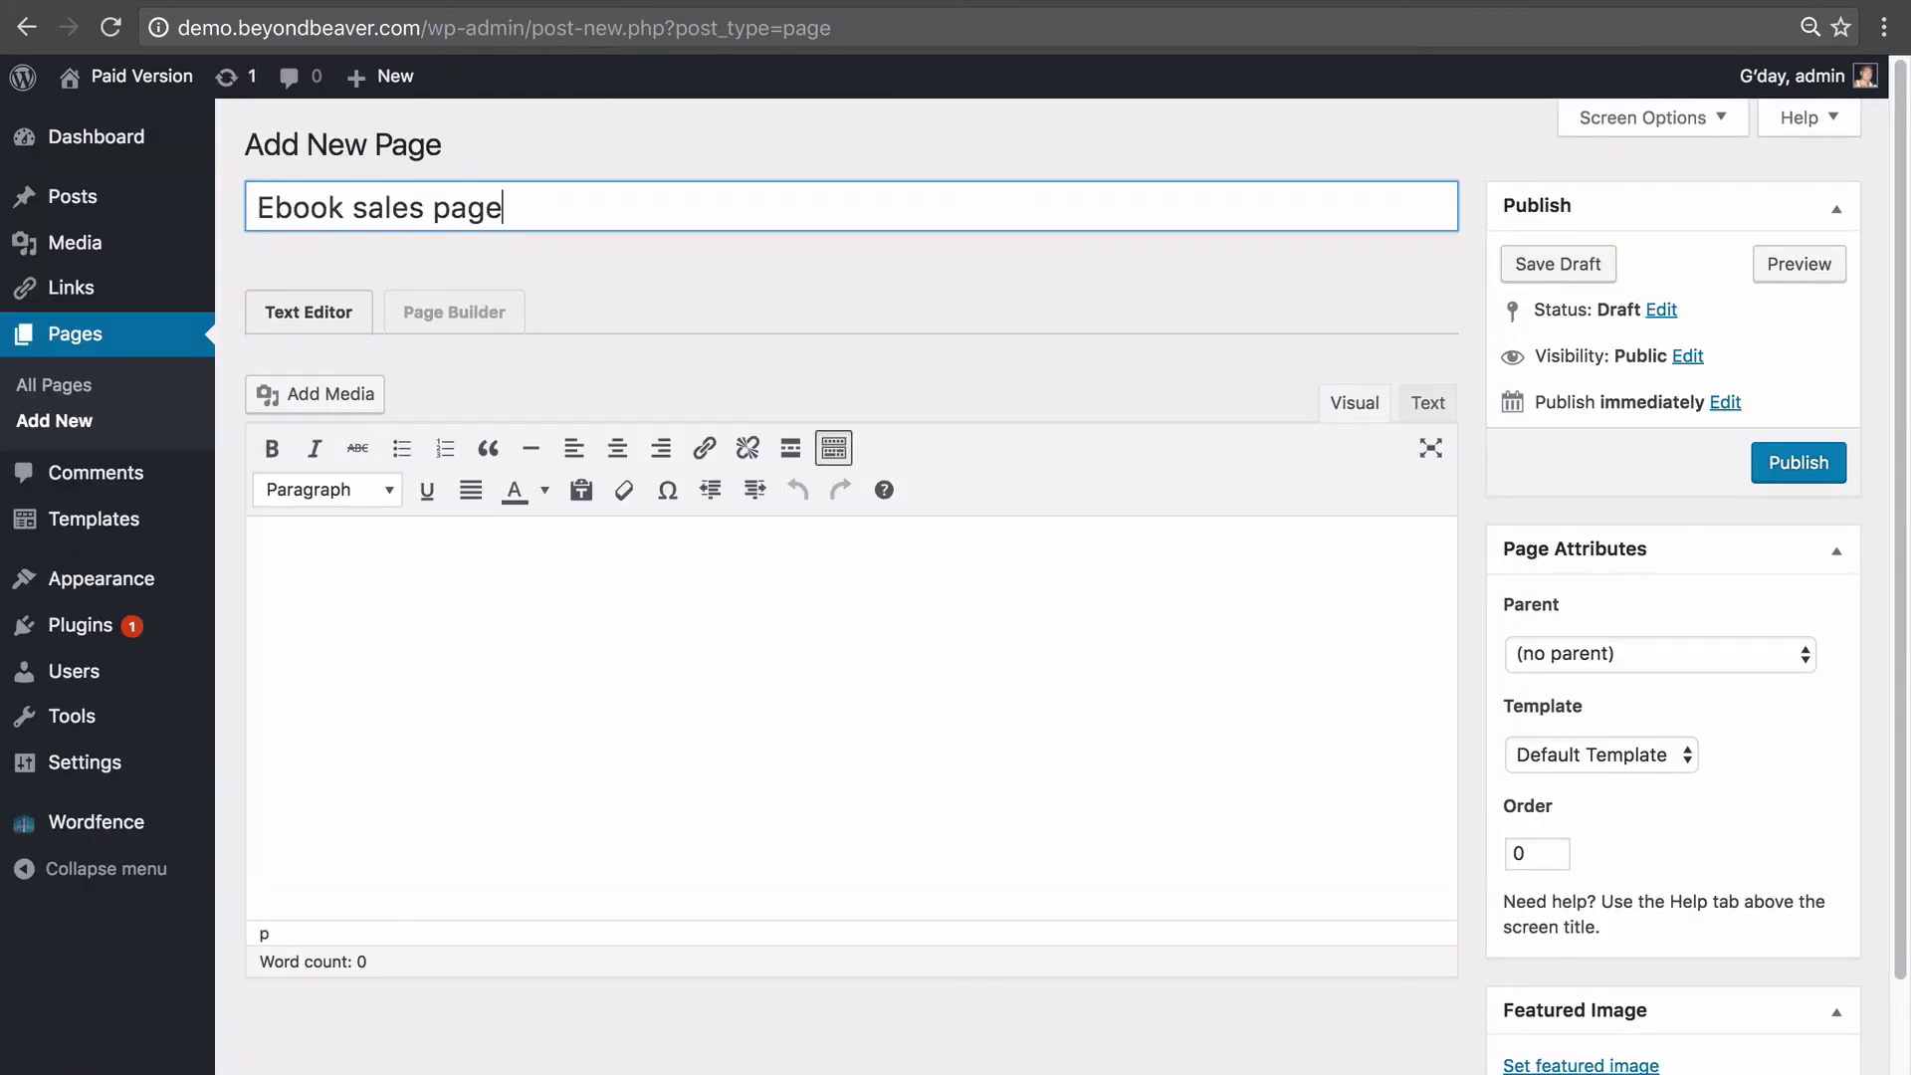
click(468, 326)
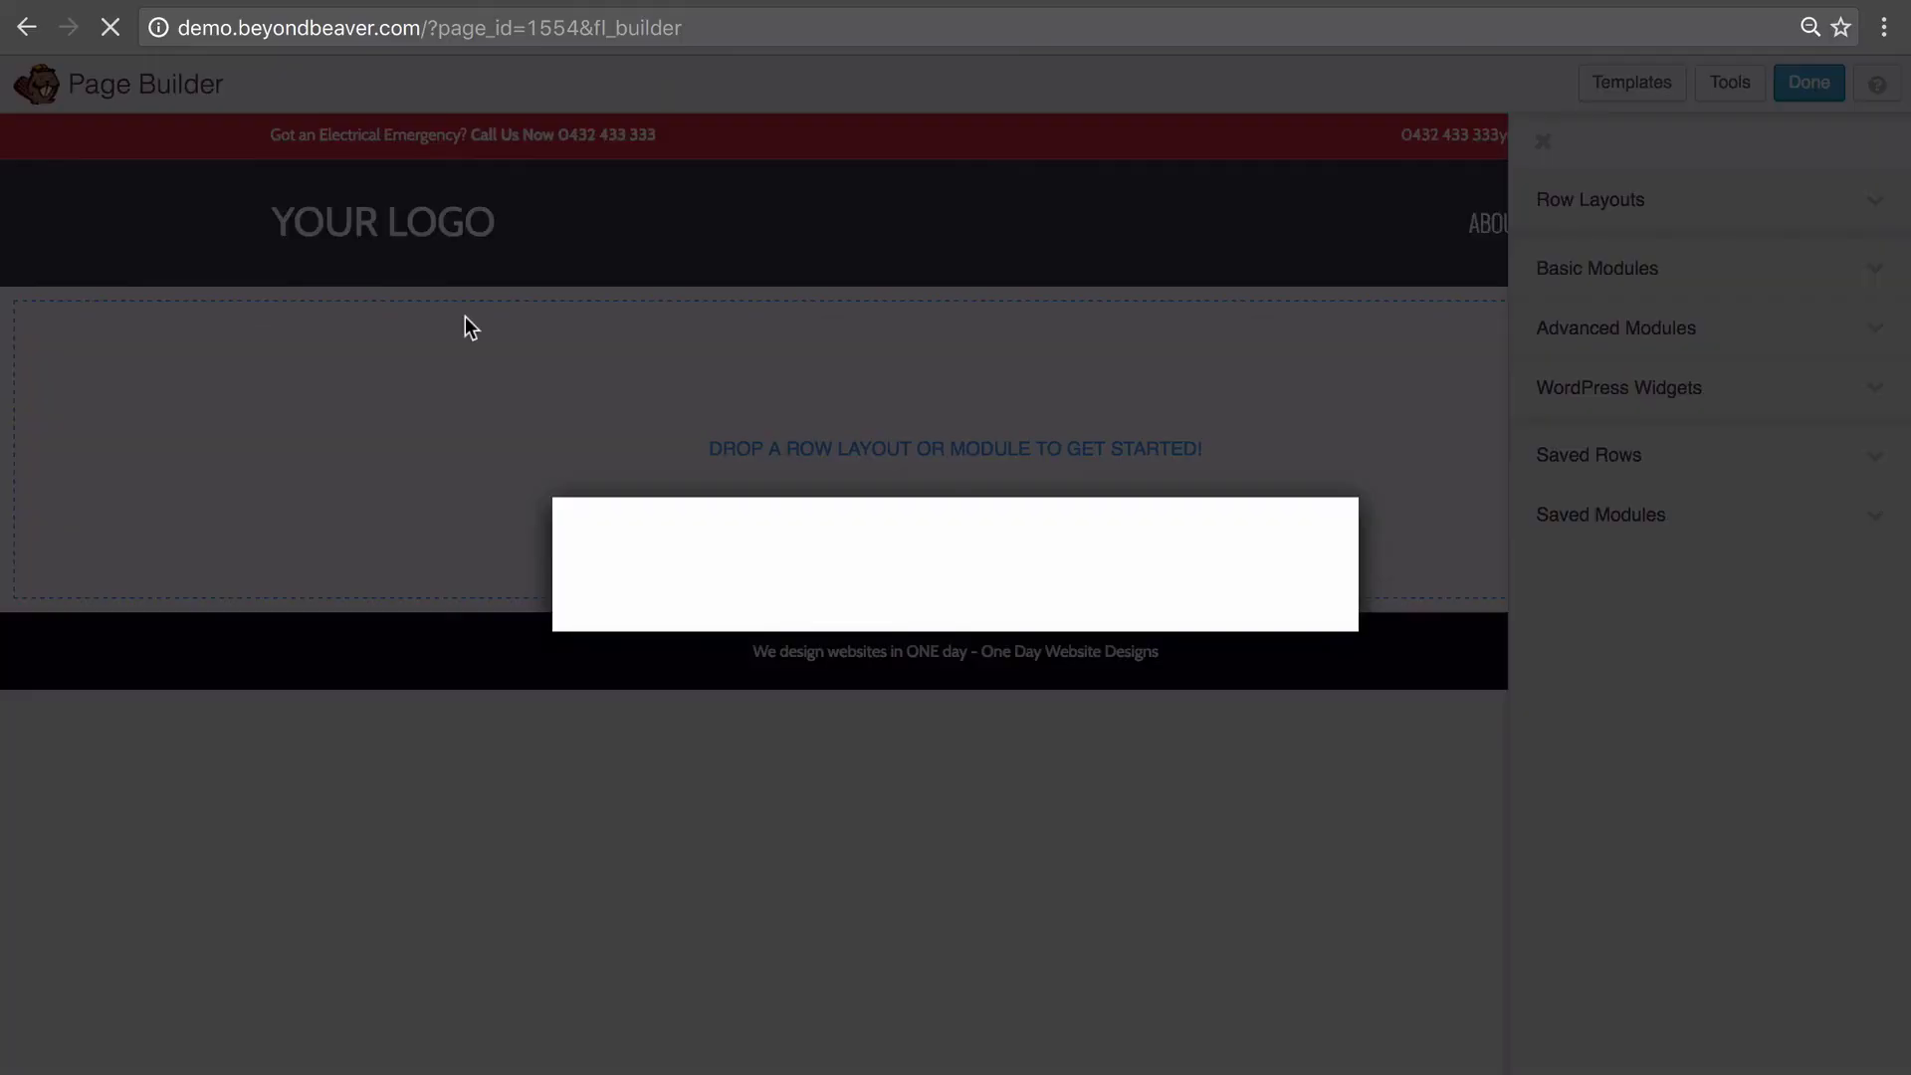
- Apply the Ebook Landing Page Template from Your Templates as the new page's layout
click(1027, 219)
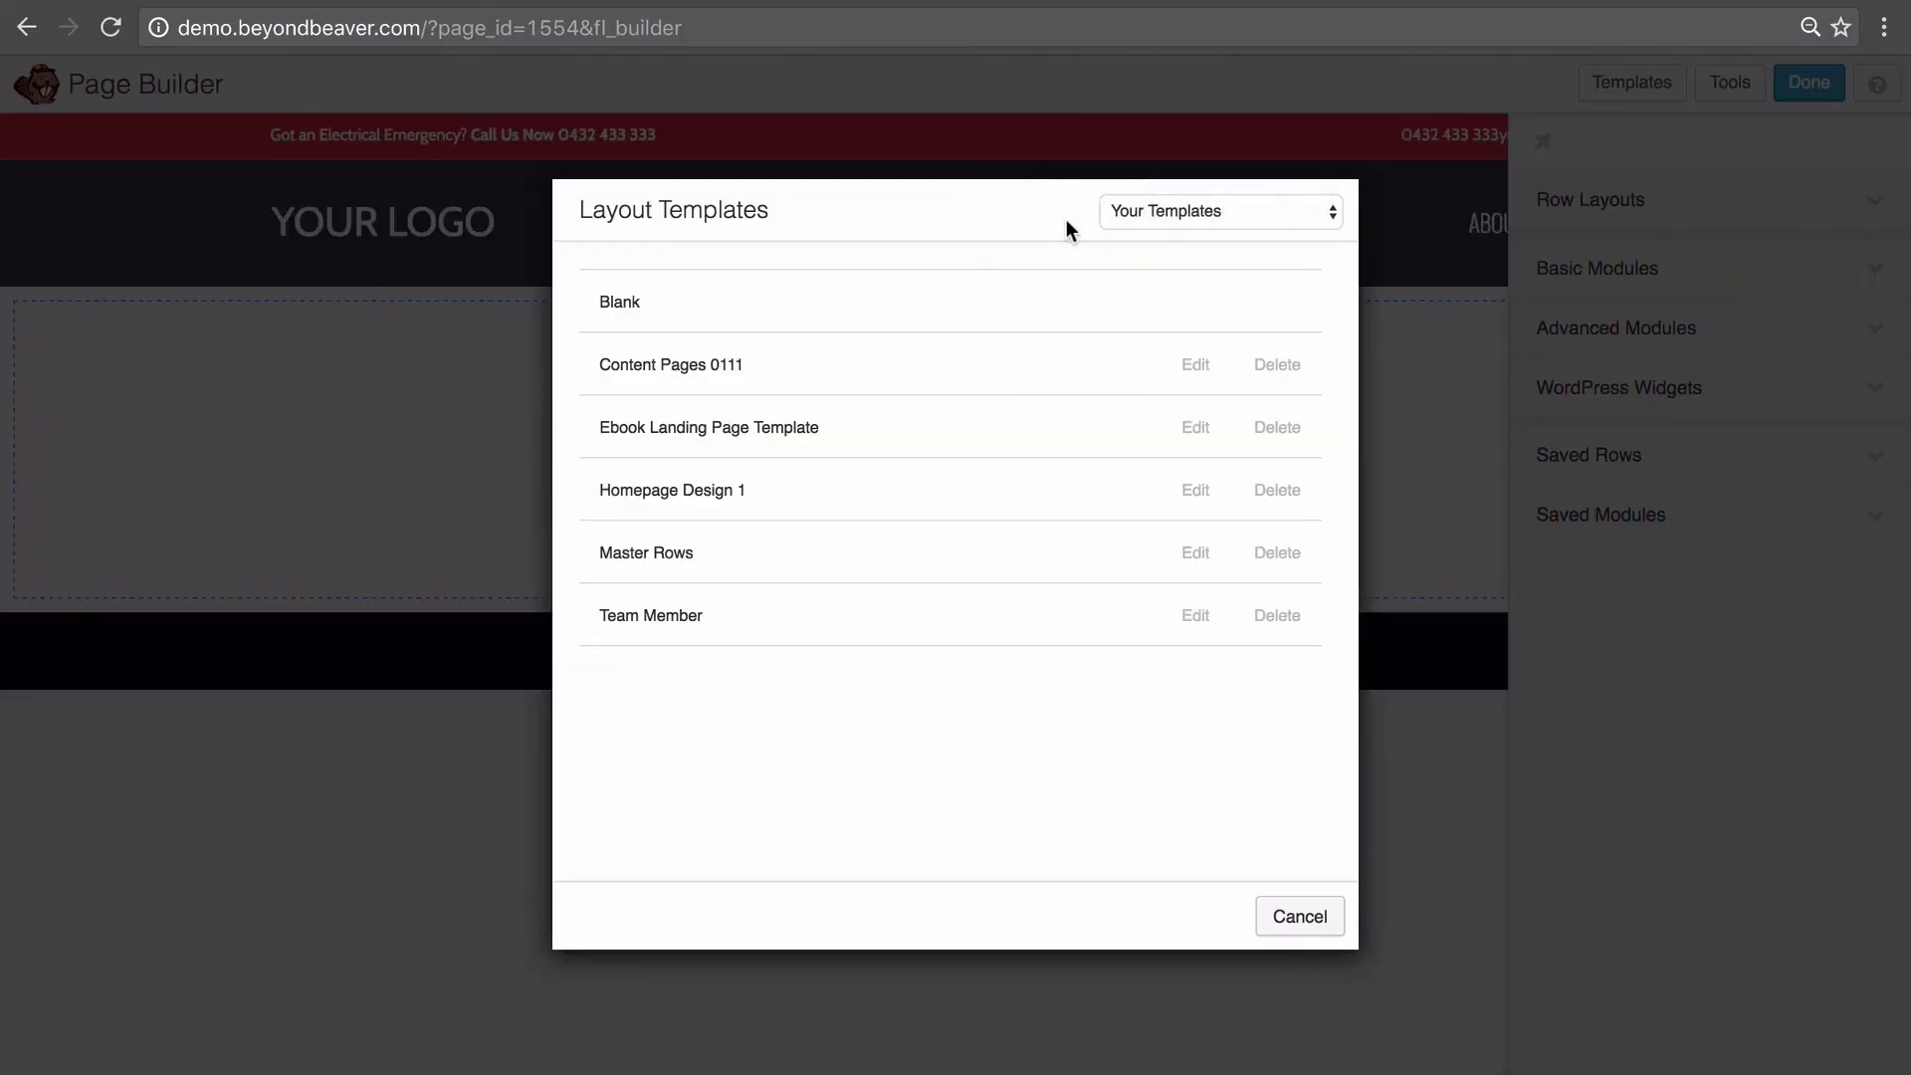
click(1142, 223)
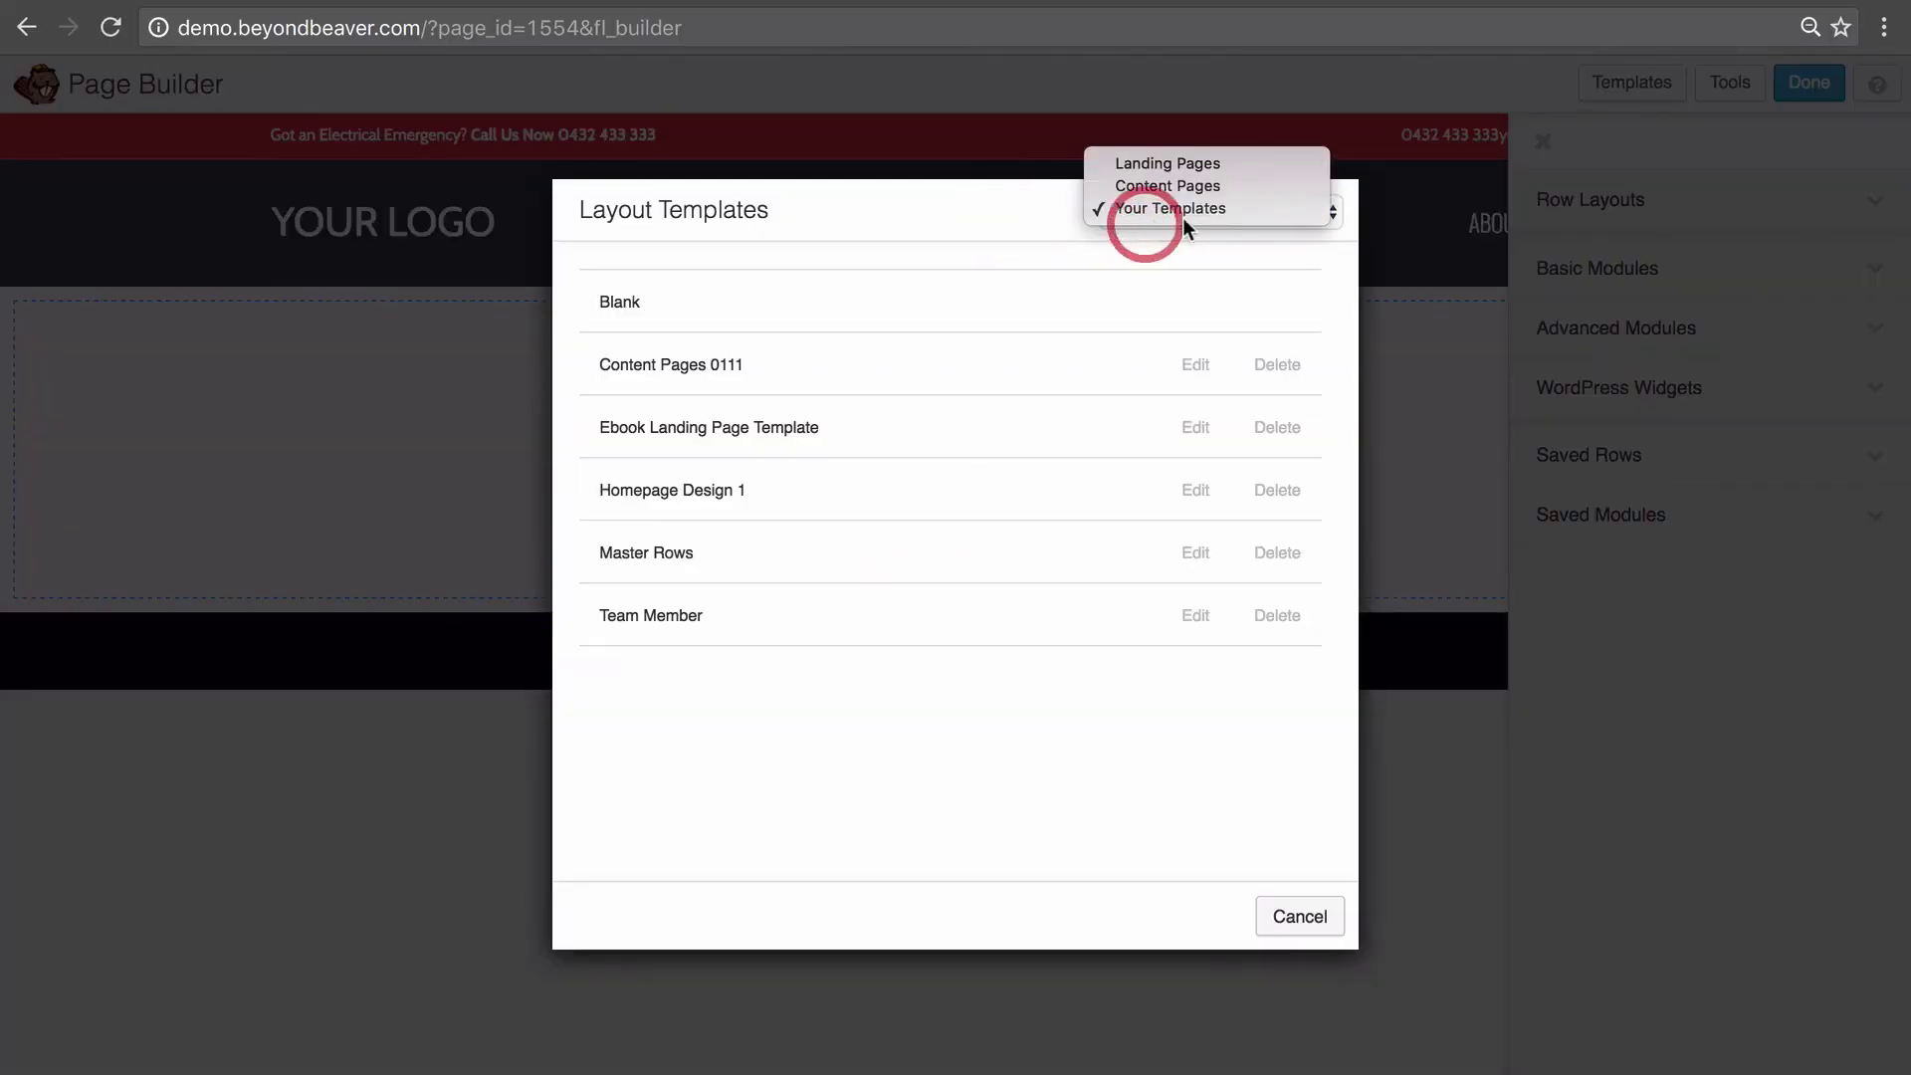
click(922, 205)
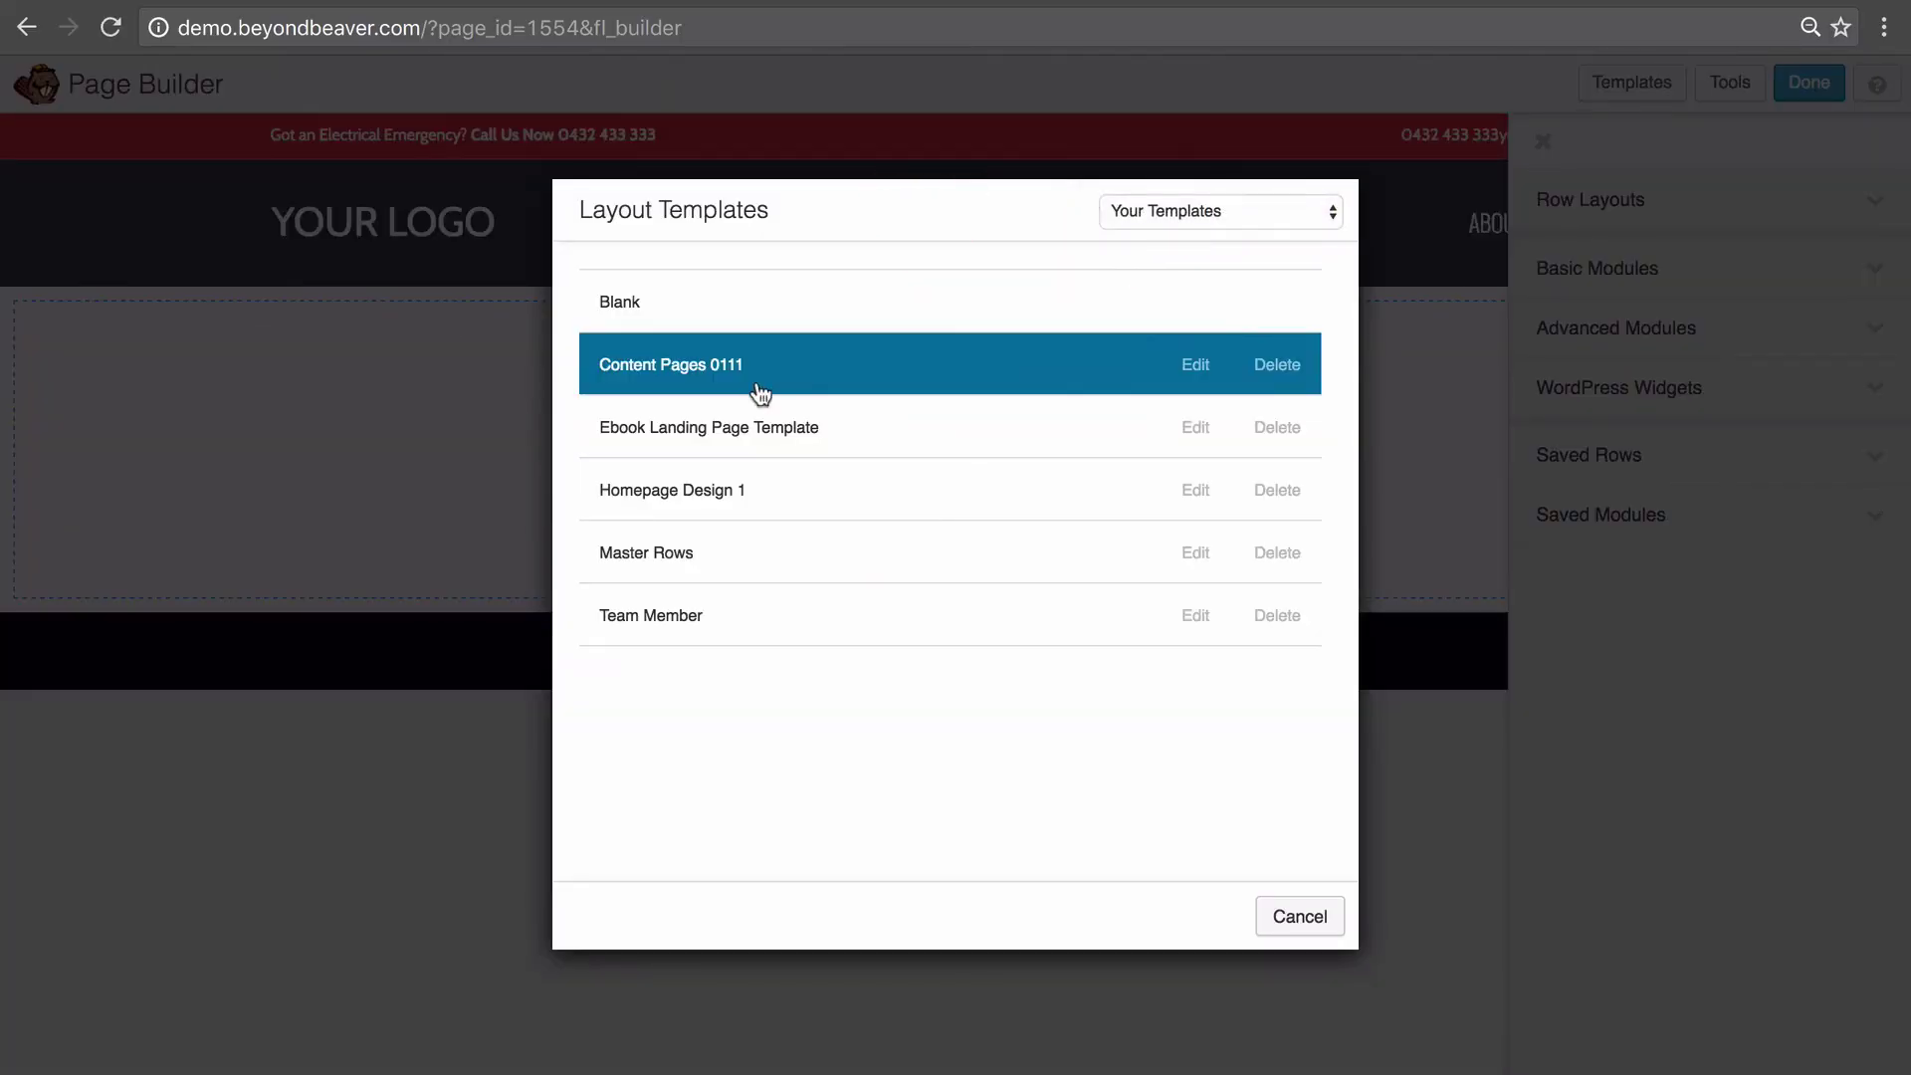
click(901, 426)
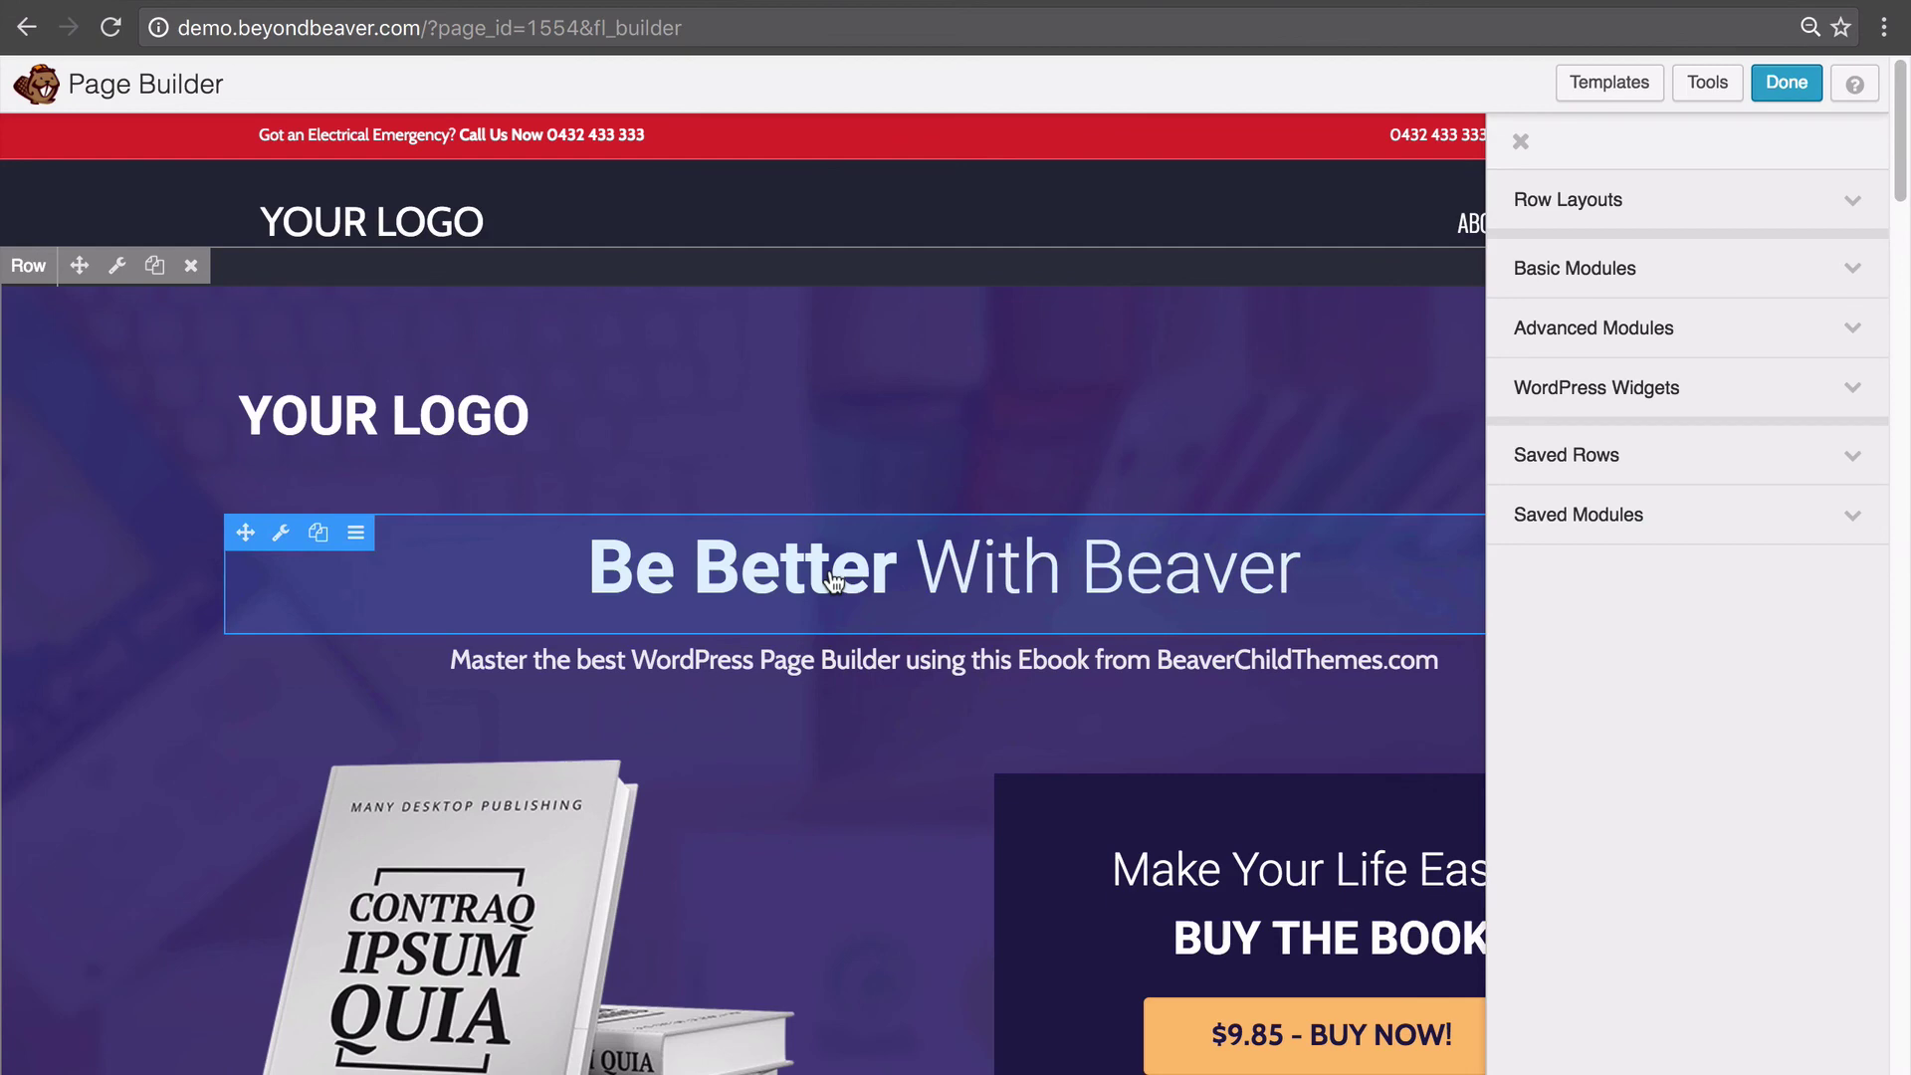
- Review the book image and content rows of the new page's layout, and publish the page
scroll(863, 697, down, 4)
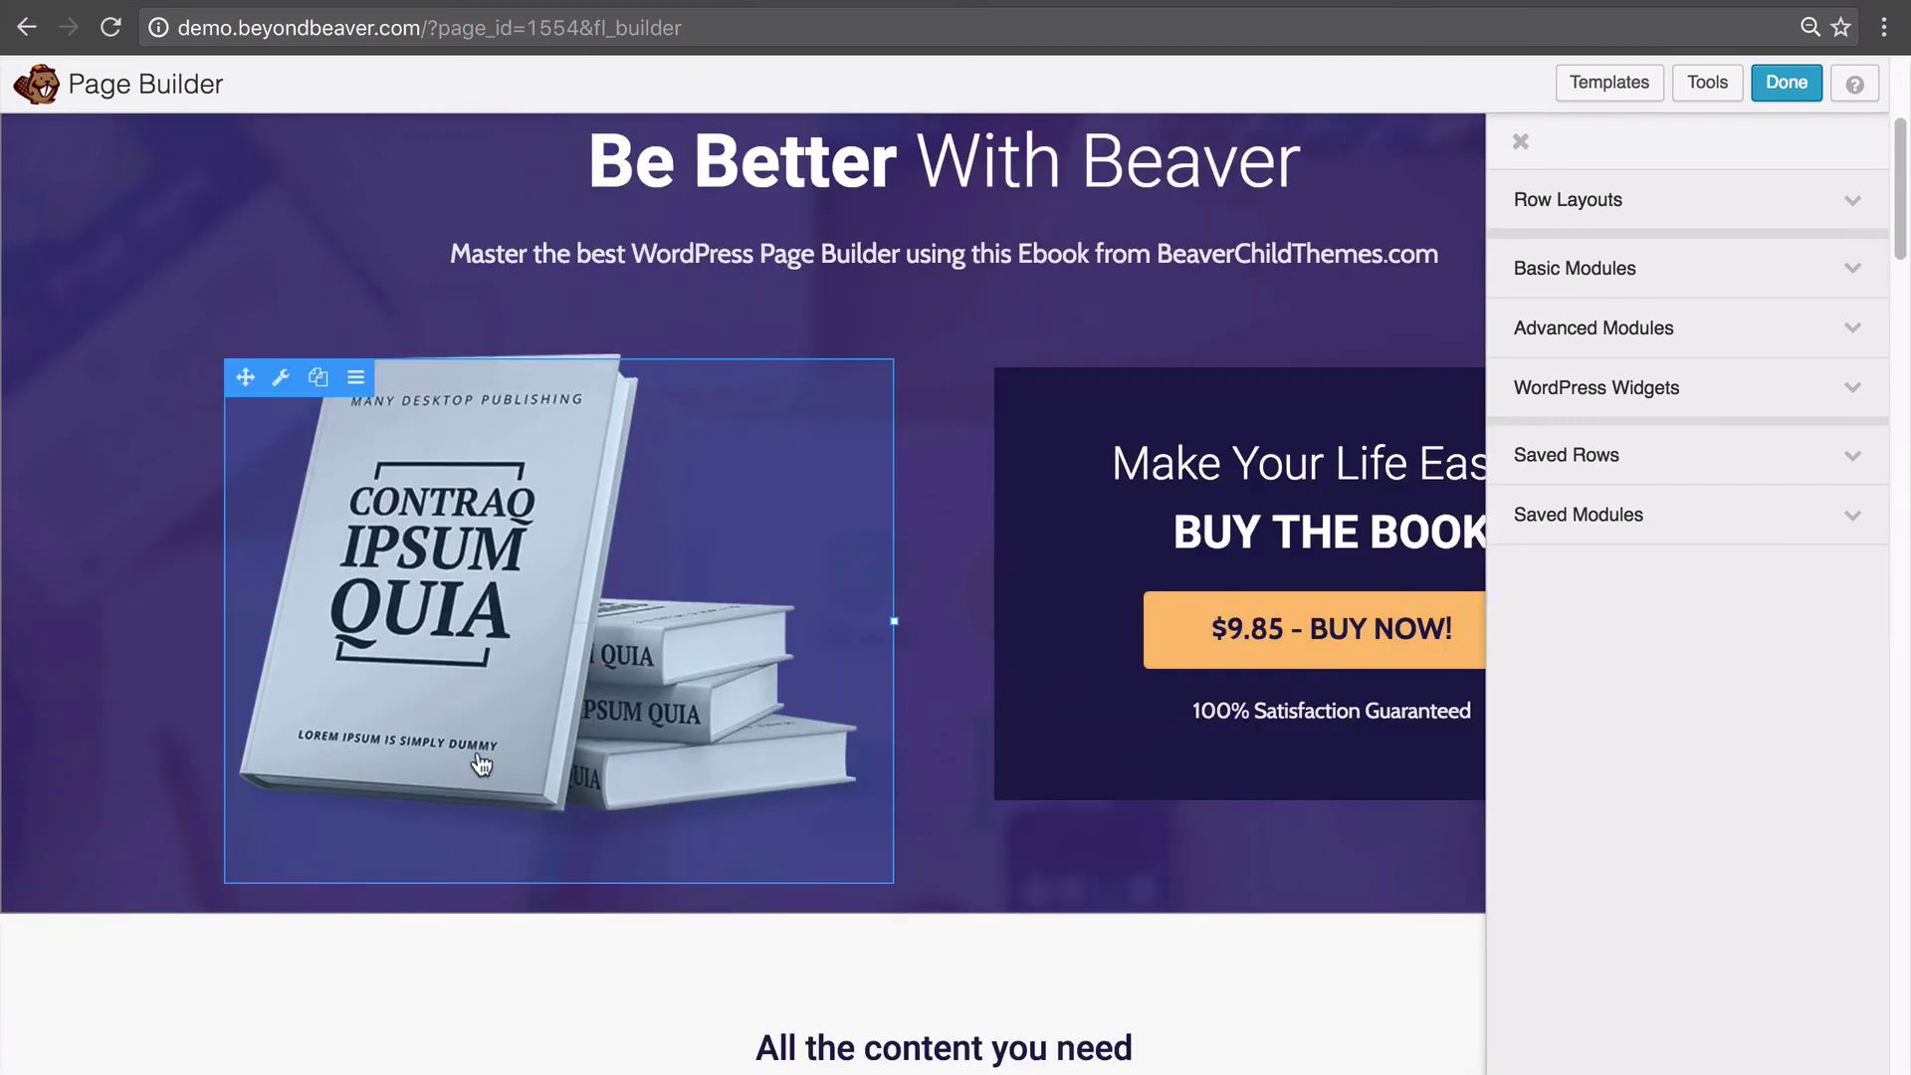
scroll(756, 756, down, 5)
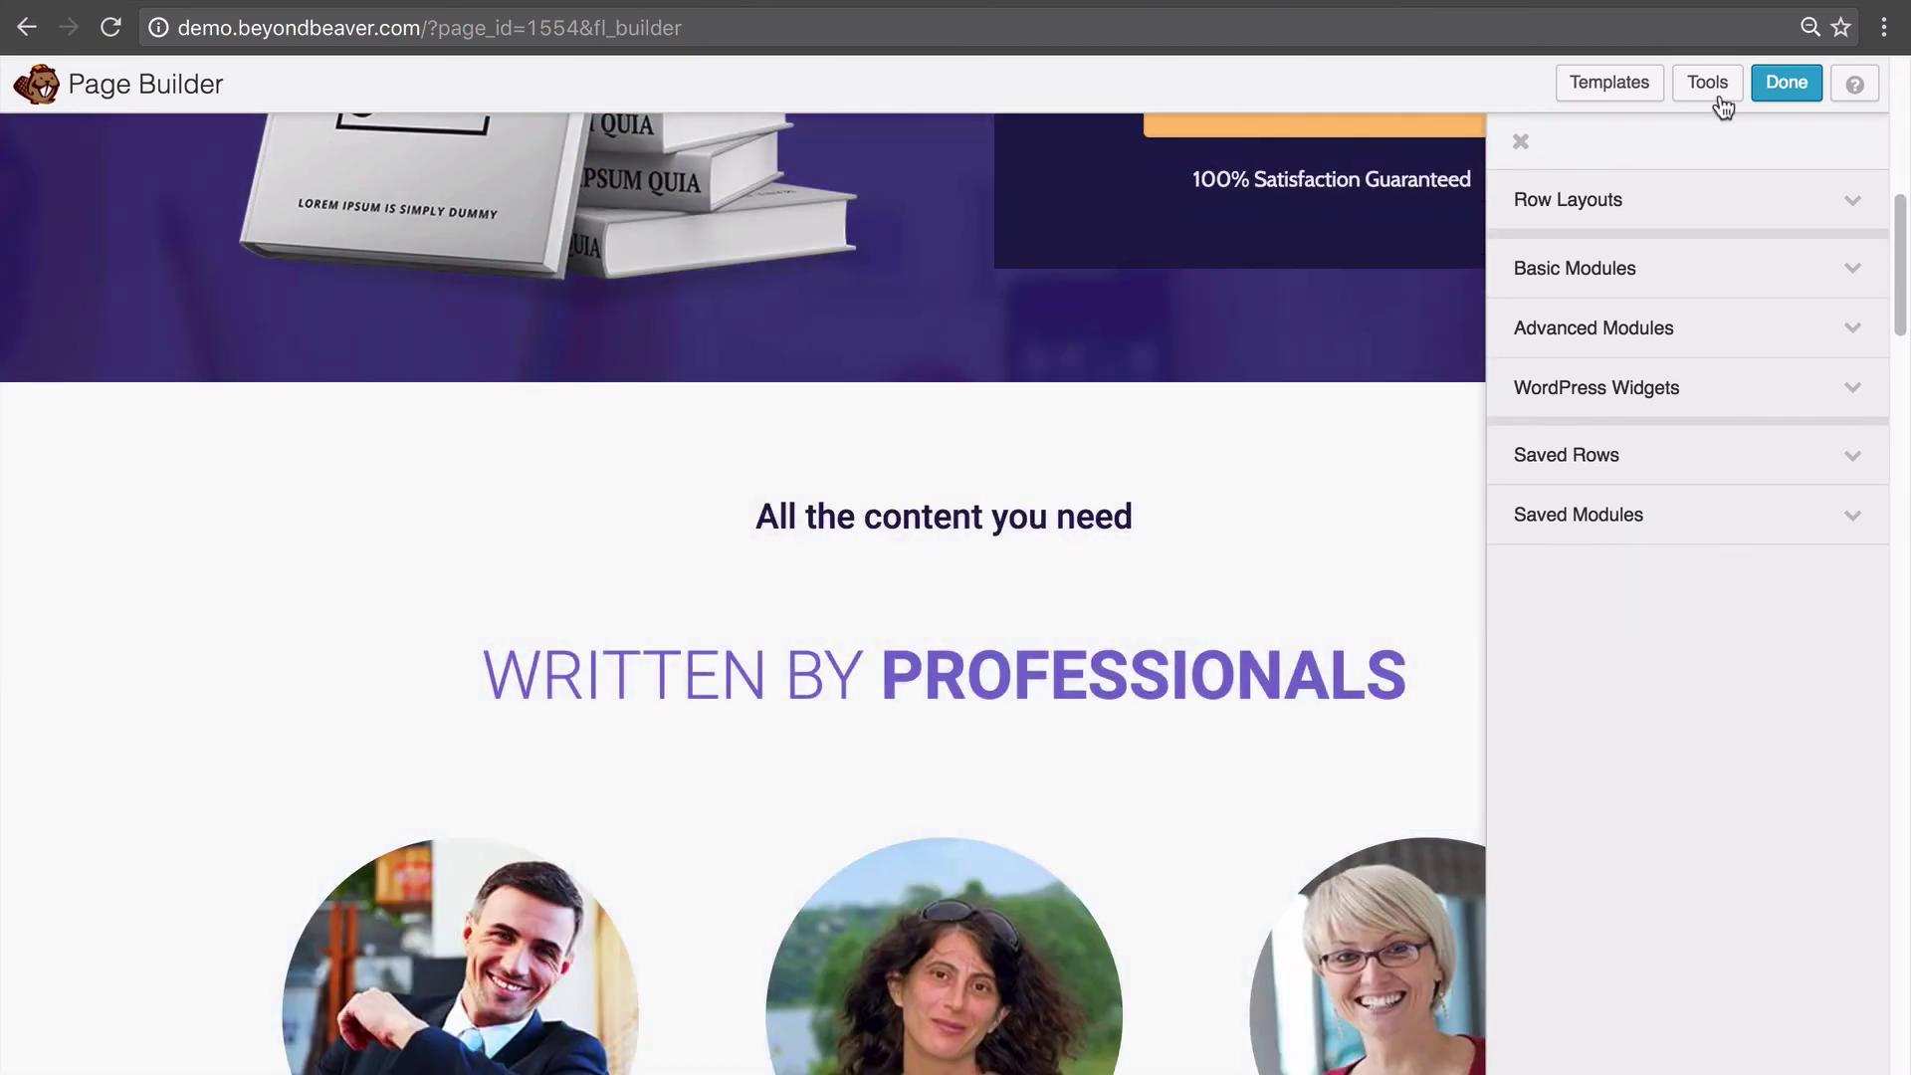
click(1803, 86)
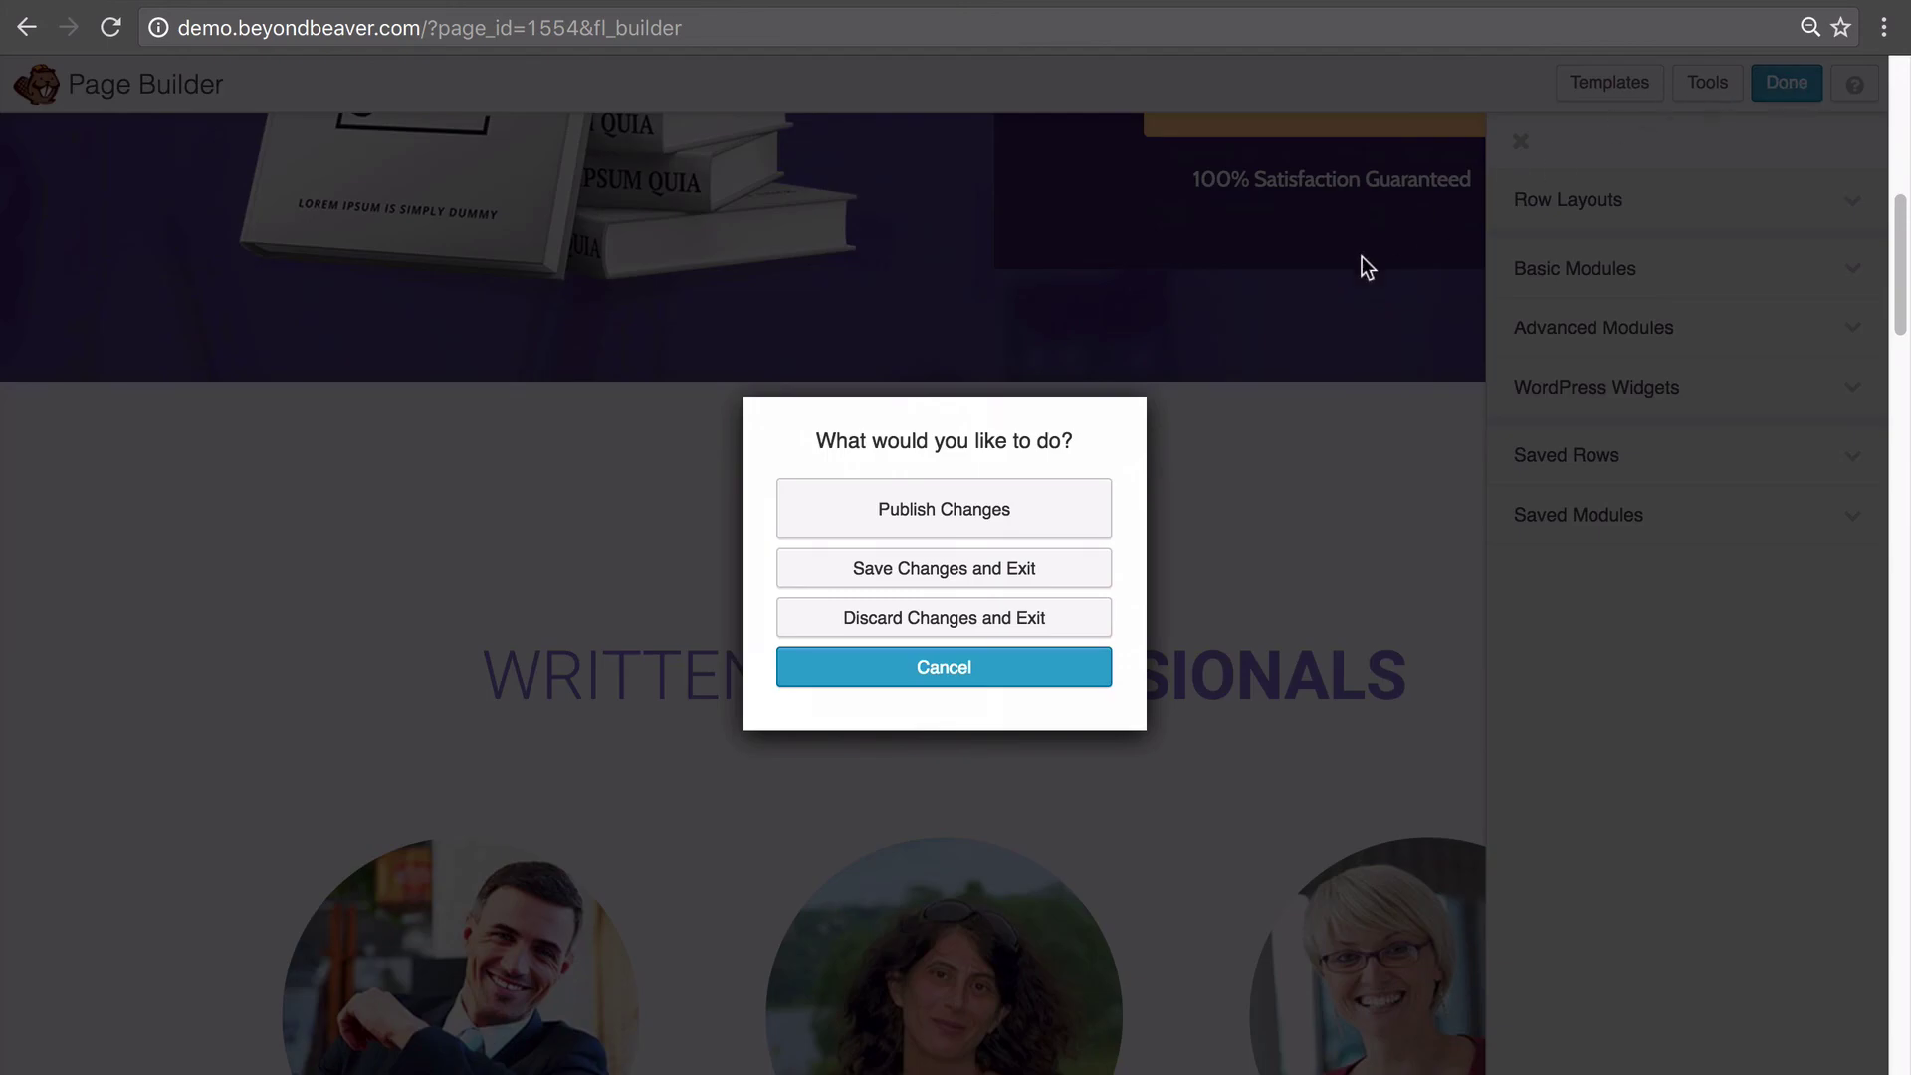
click(983, 509)
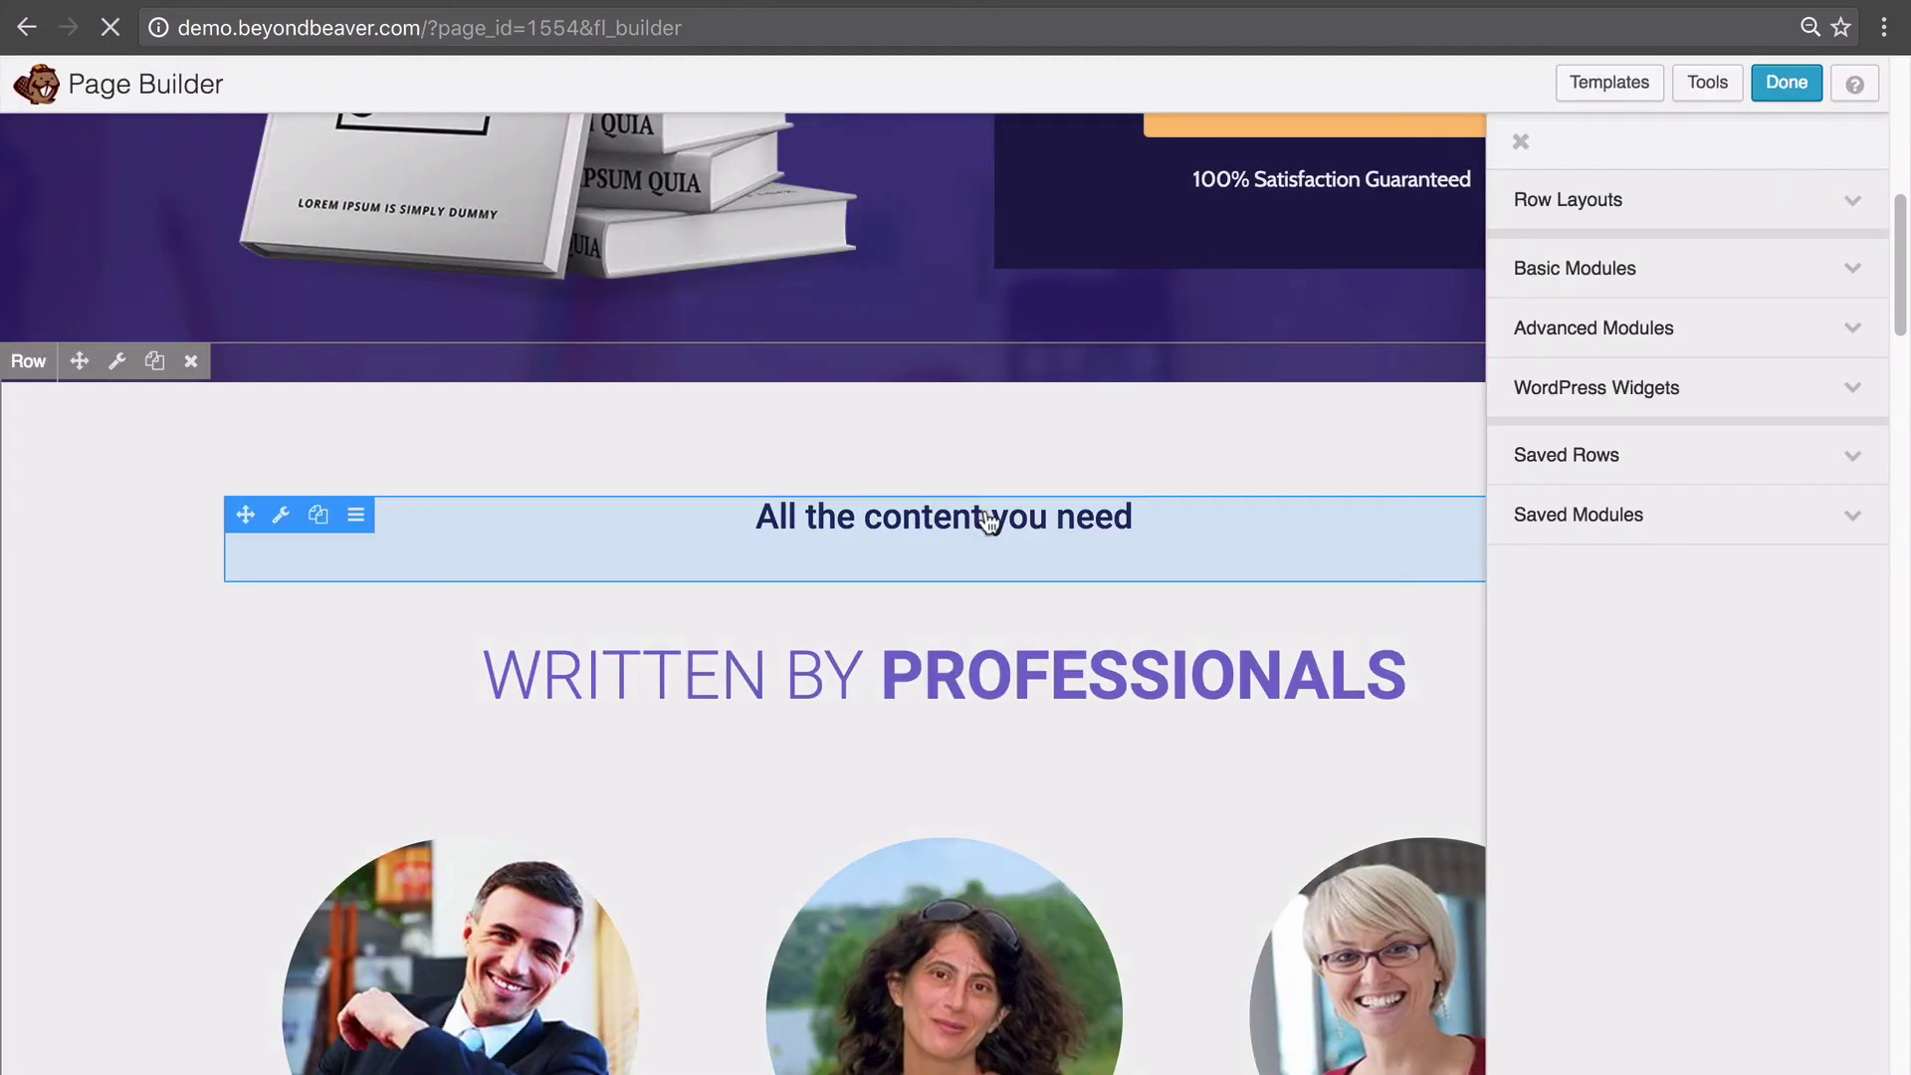